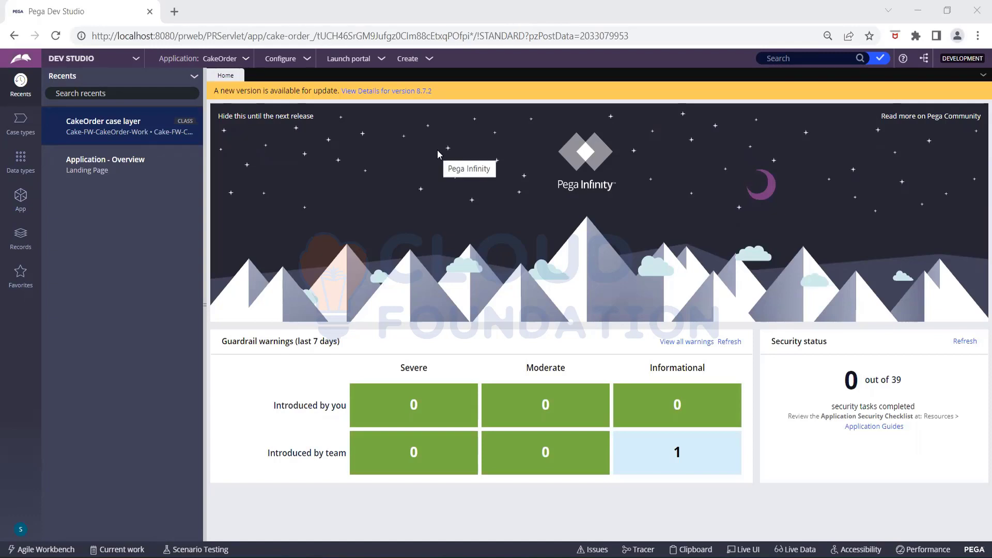
- Show the Case types list, try submitting a new case type with a blank name, then cancel
click(22, 129)
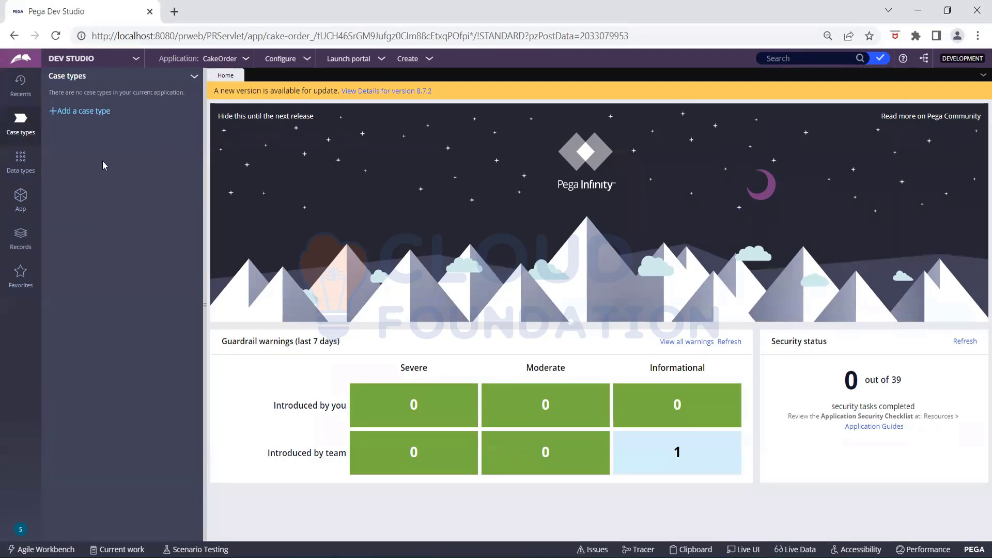
click(84, 112)
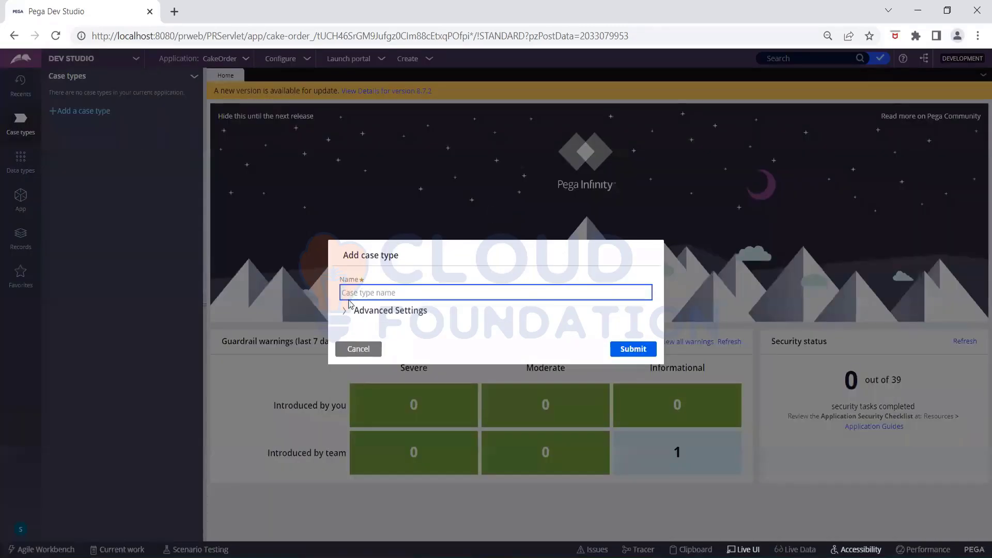
click(345, 311)
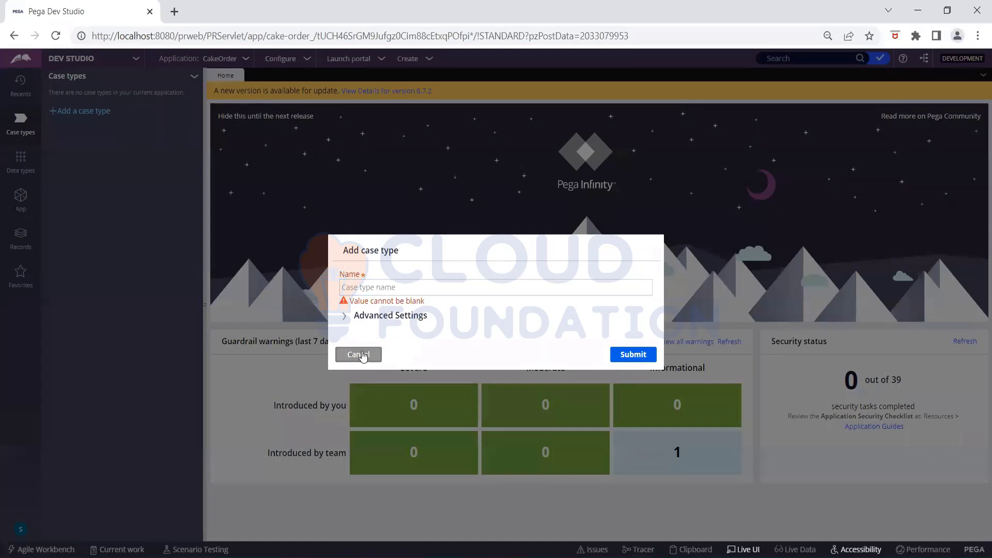
click(362, 354)
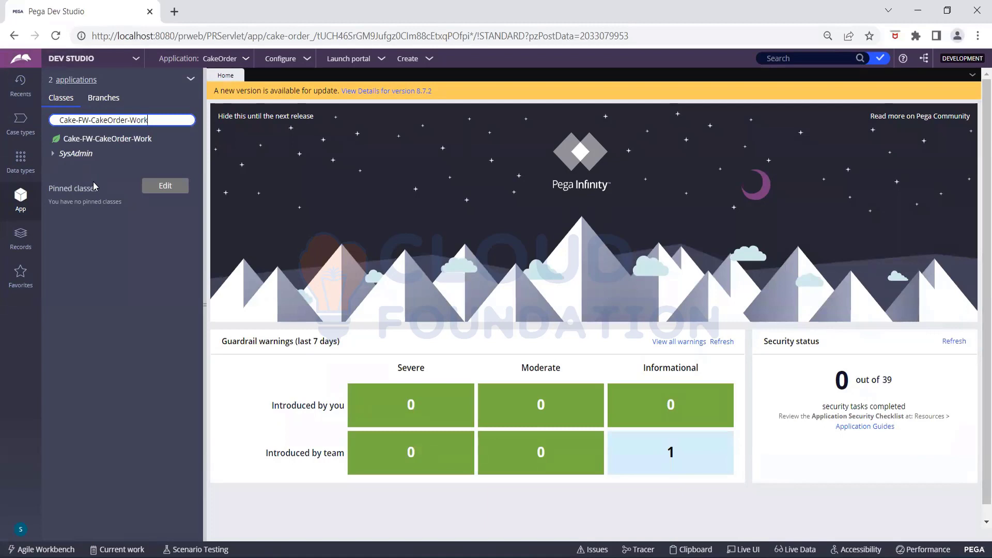
- Select the Cake-FW-CakeOrder-Work class and bring up its right-click Create options
click(128, 137)
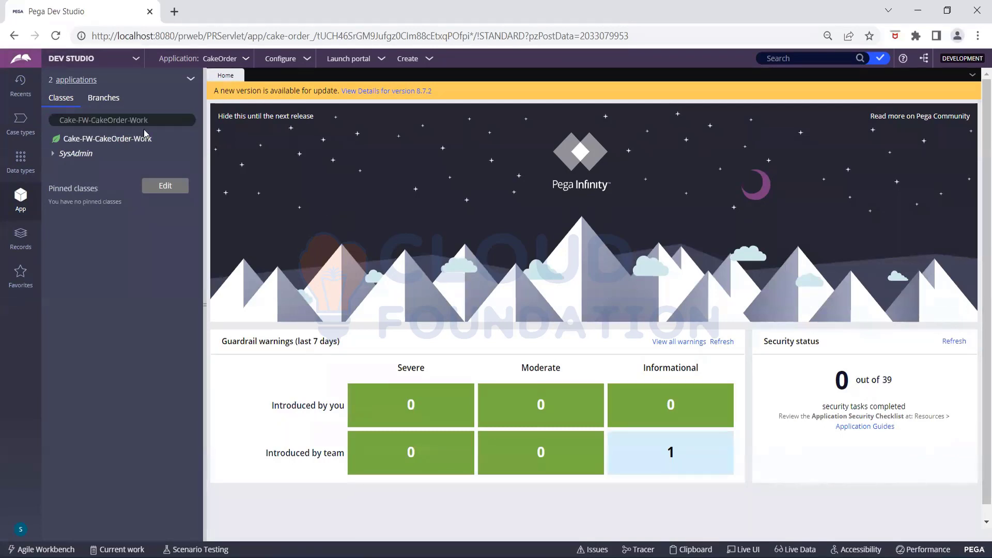
right_click(145, 136)
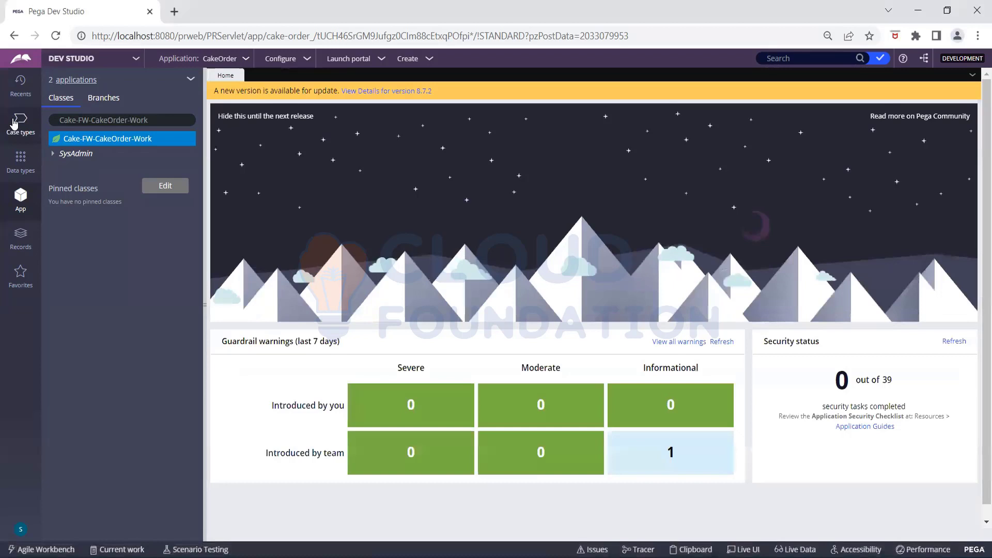
- Start a case type named 'Order', confirming in Advanced Settings it derives from Cake-FW-CakeOrder-Work
click(14, 124)
click(80, 111)
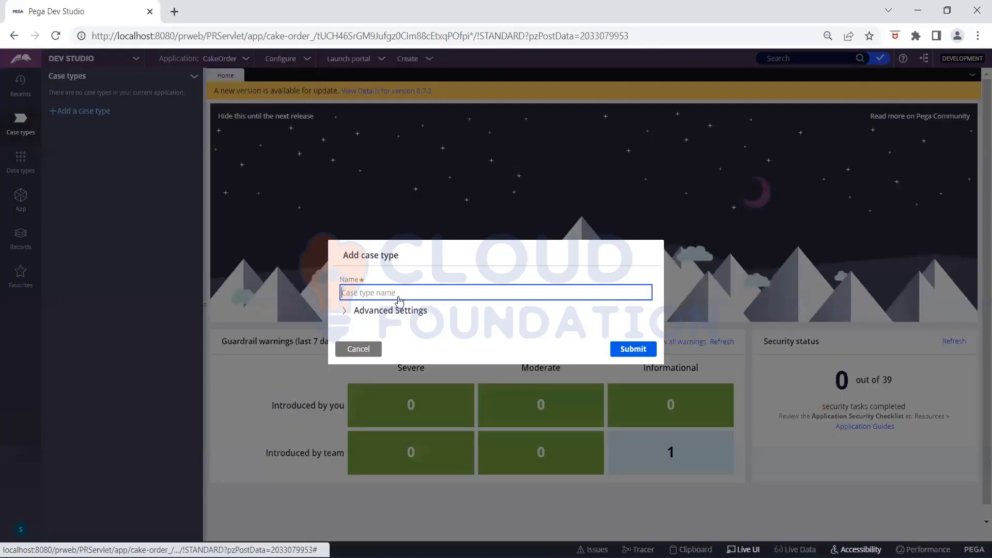
click(398, 297)
text(Order)
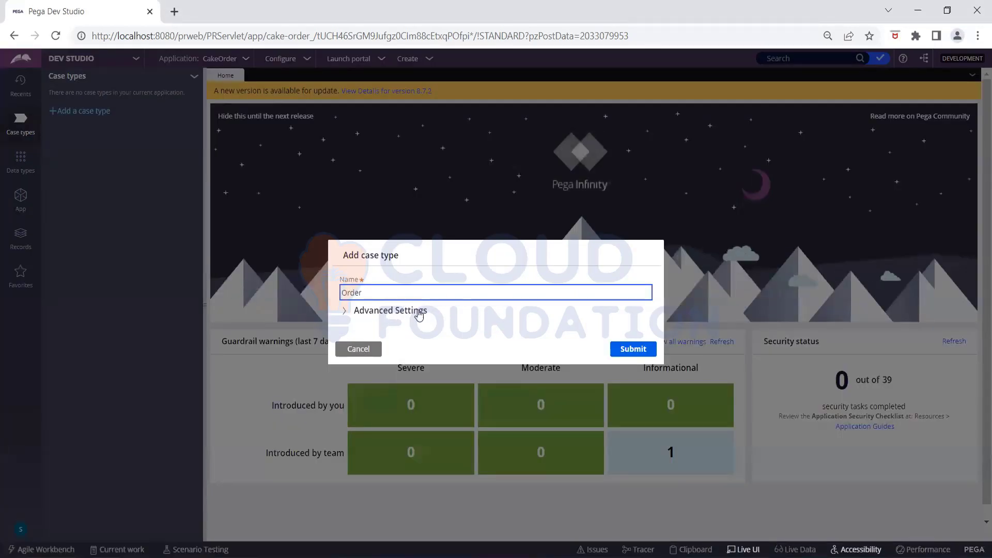
click(414, 312)
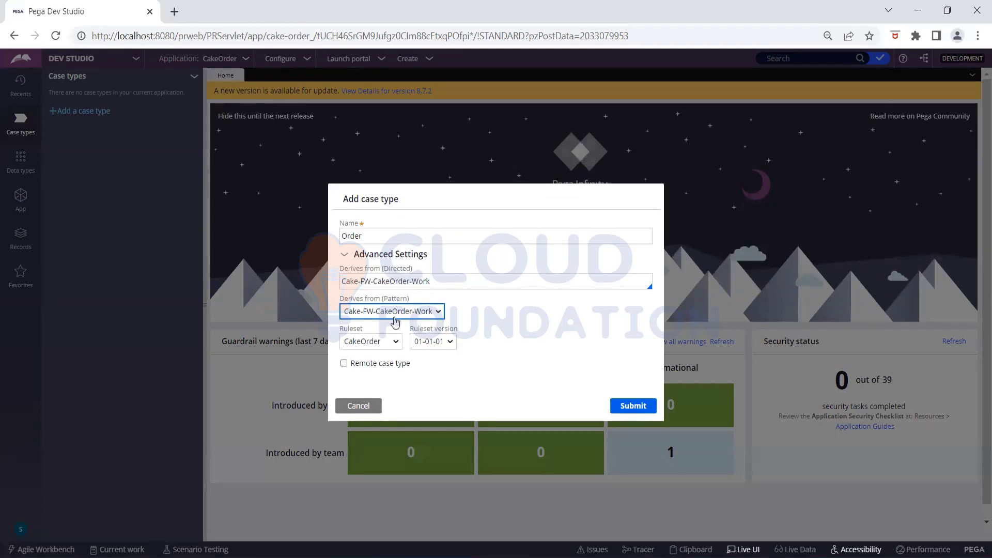
click(404, 278)
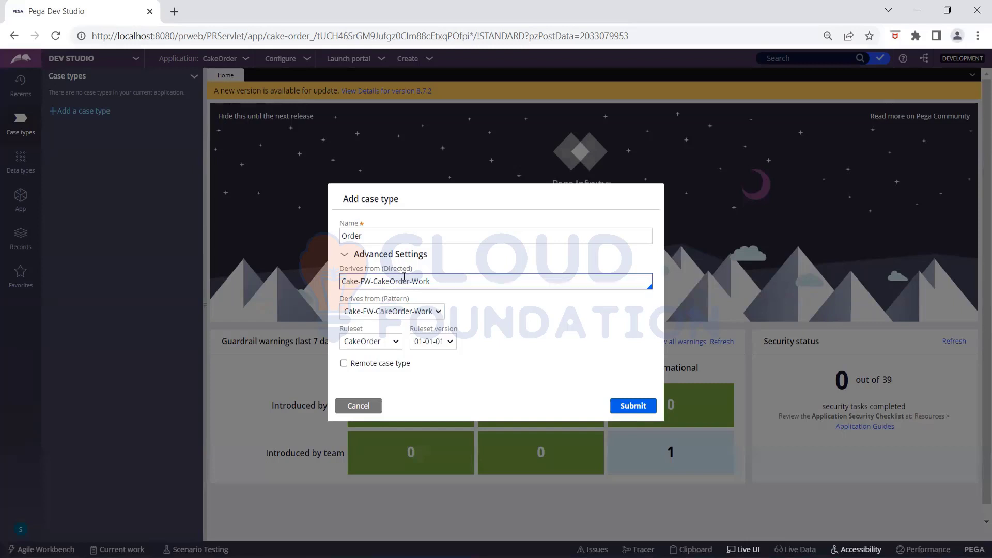
click(437, 280)
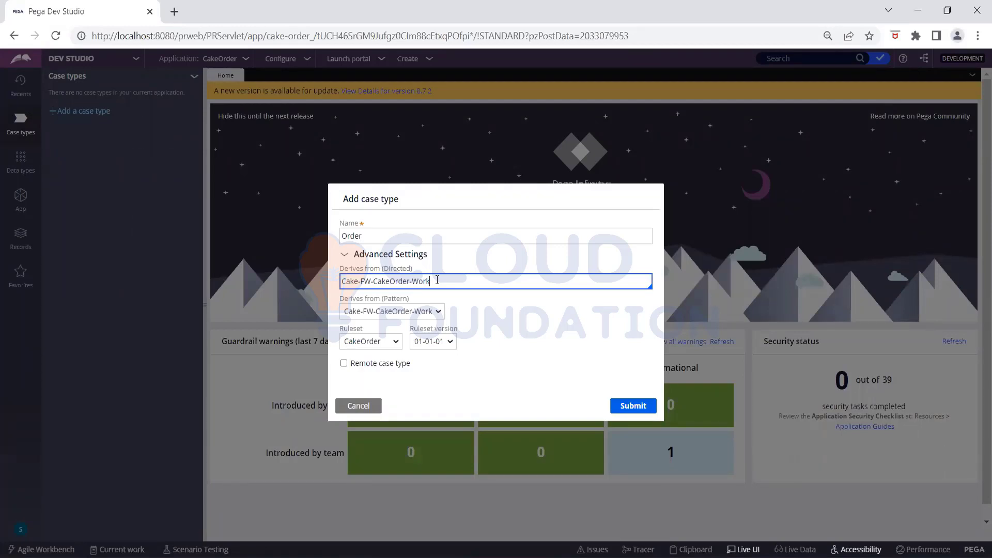
- Submit the Order case type so its editor opens with a default Create stage
click(557, 379)
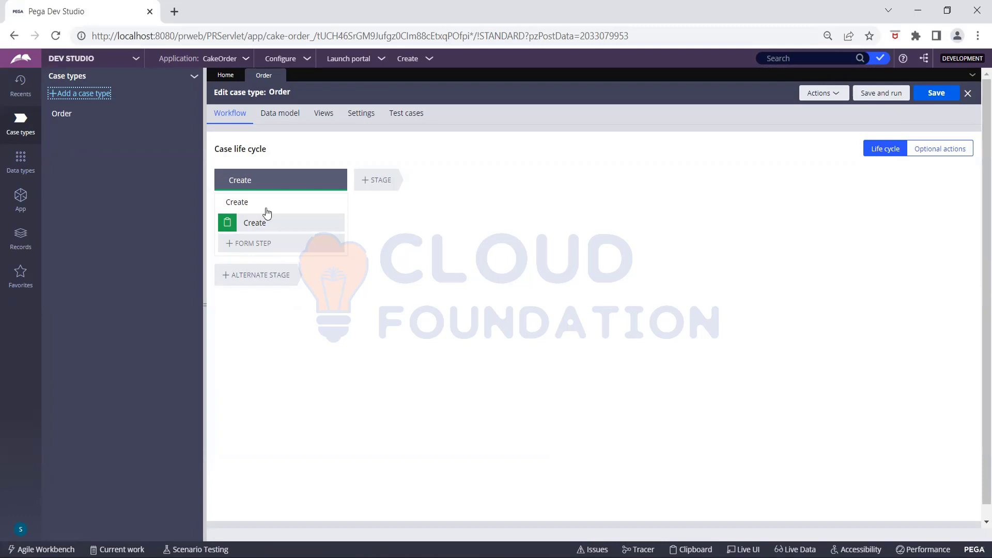
- Replace the stage name Create with 'CollectInformation' and place the caret to insert a space
click(265, 181)
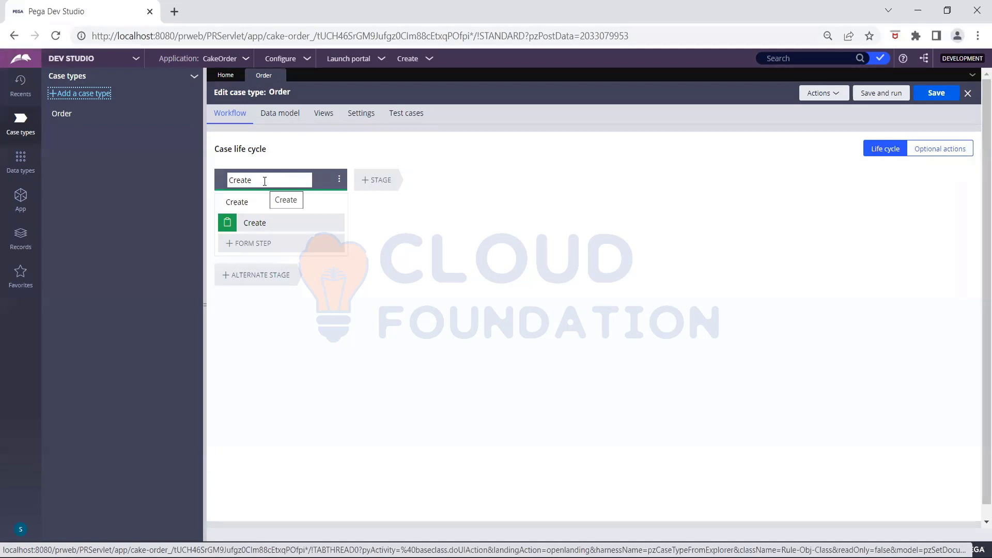
click(265, 181)
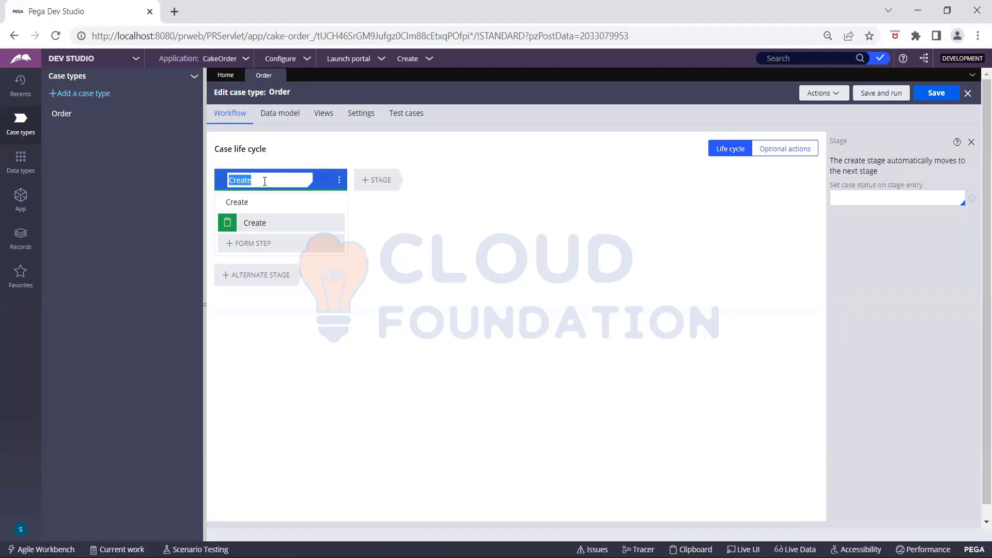
text(CollectInformation)
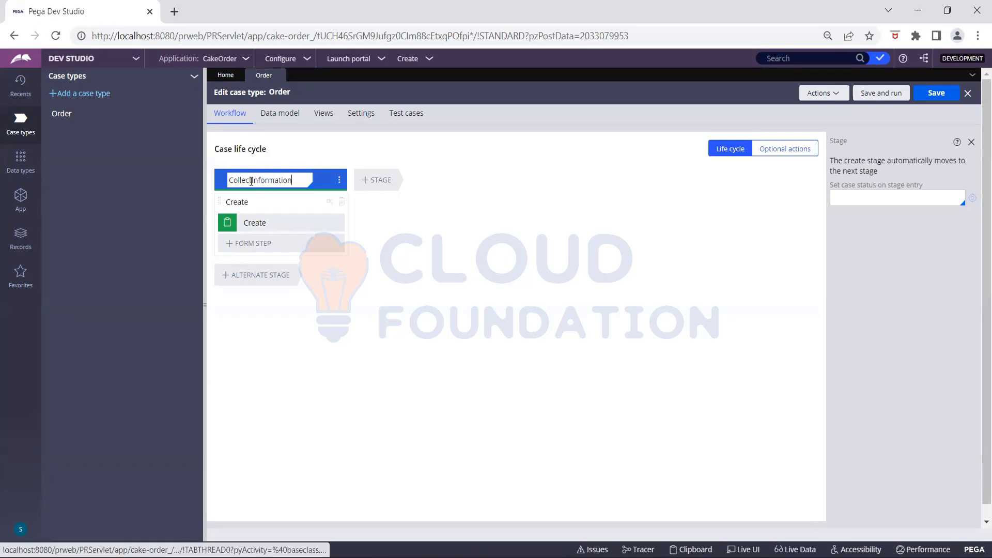
click(251, 180)
key(shift+Left)
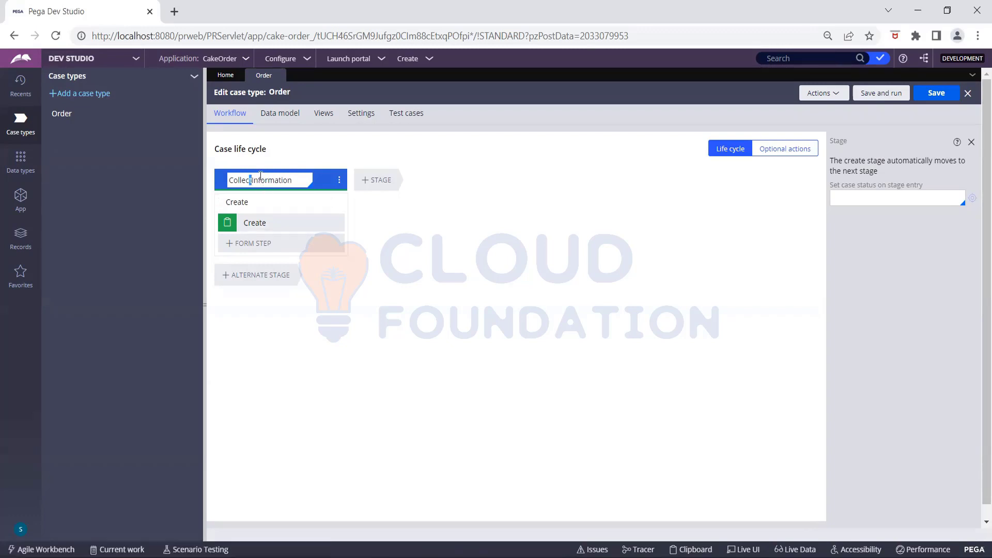
key(Right)
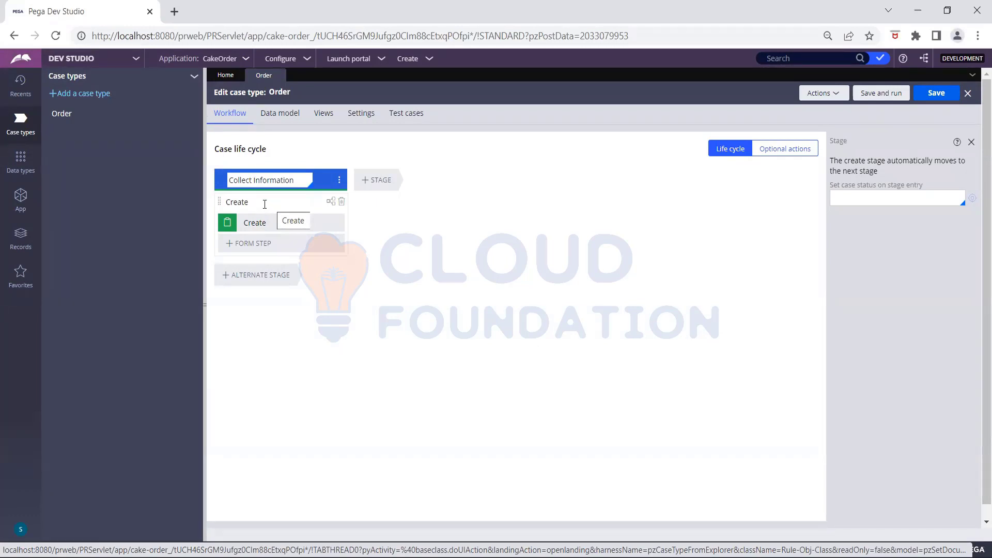
- Name the first form step 'Collect Delivery Info', then change 'Info' to 'Address'
click(262, 204)
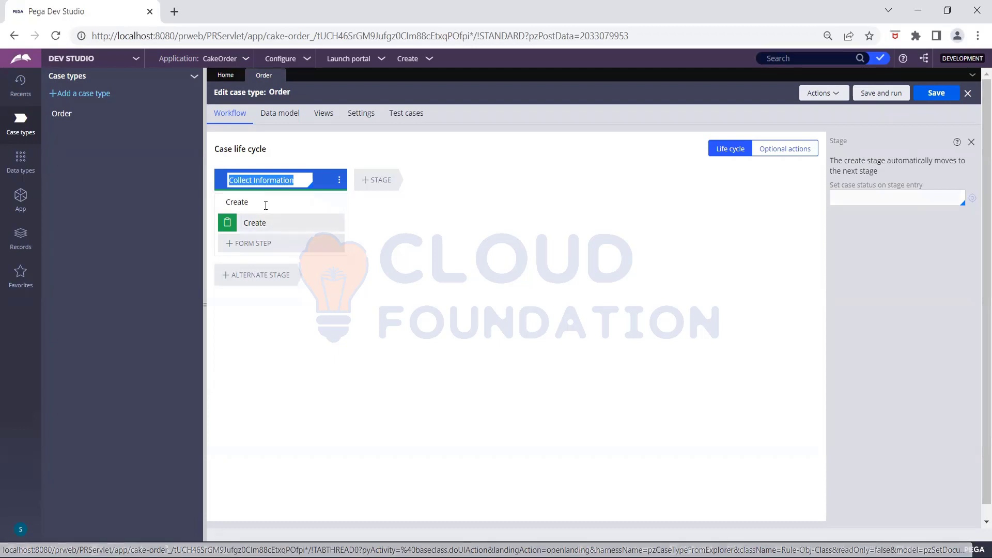
click(261, 203)
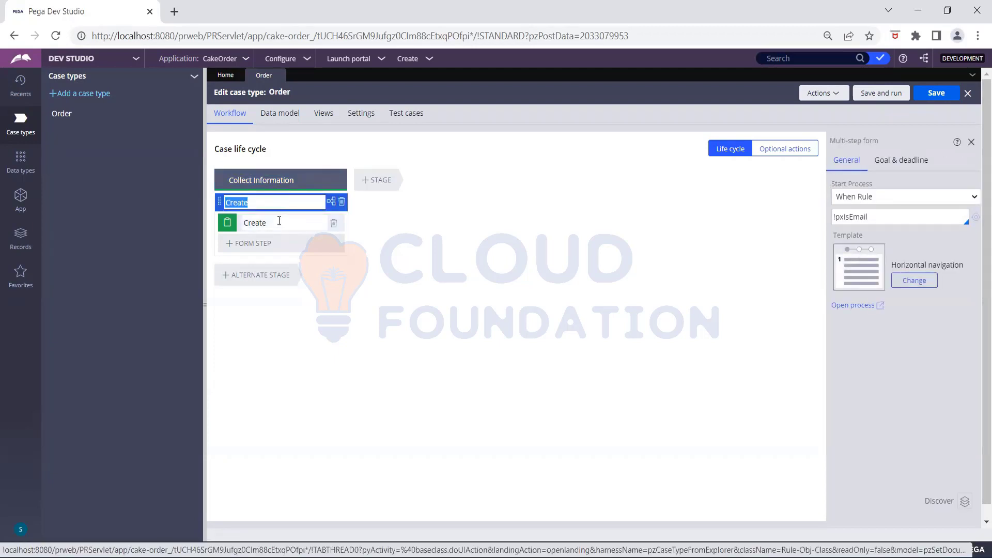
click(279, 221)
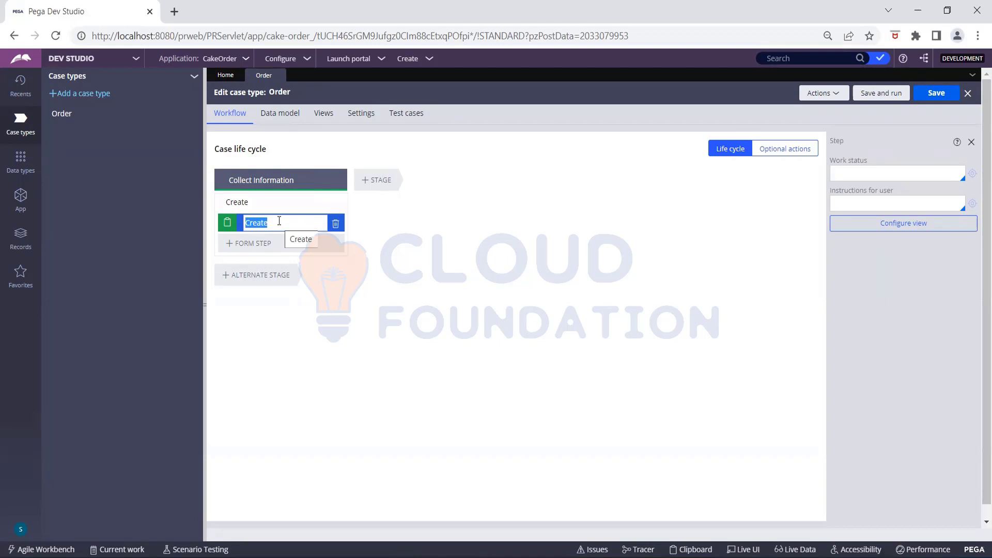
text(Col)
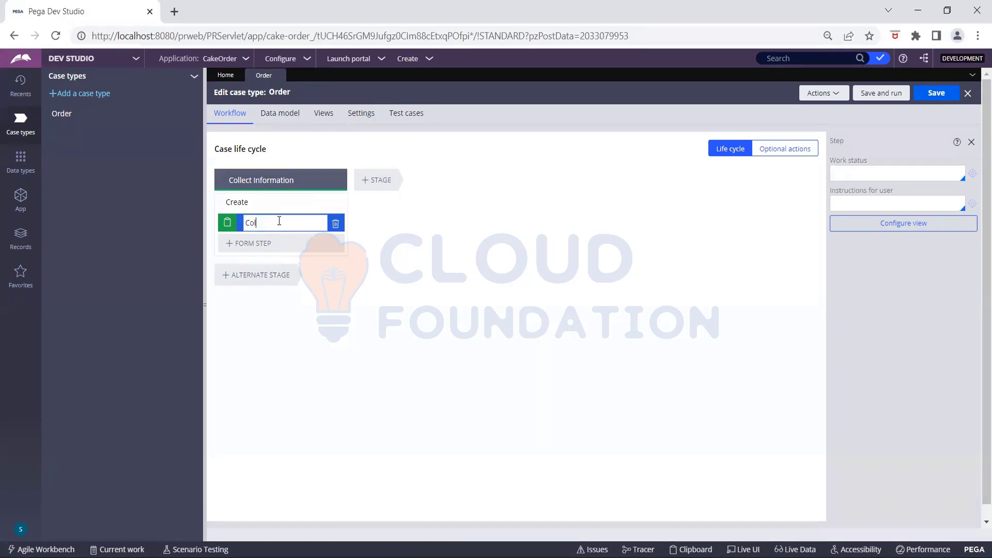
text(lect Delivery Info)
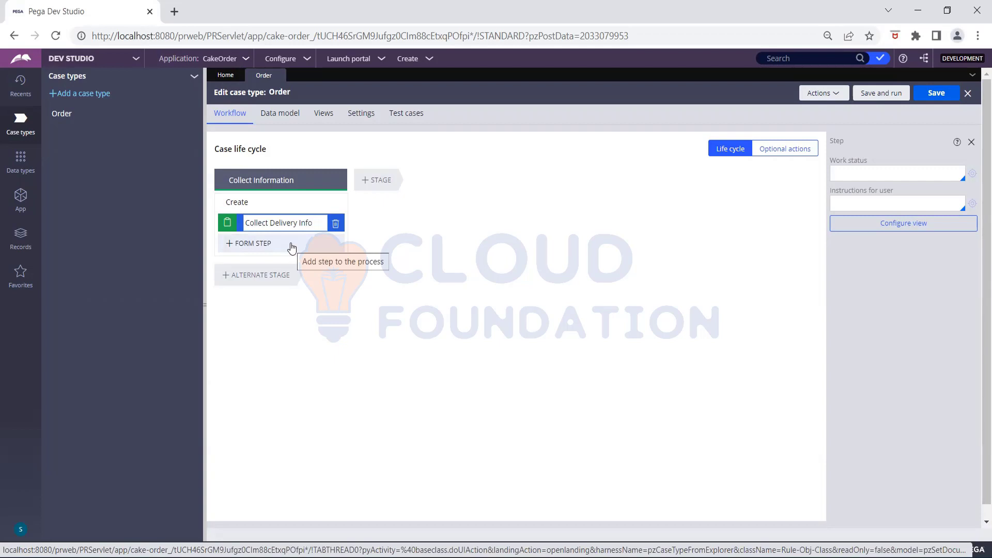
double_click(313, 224)
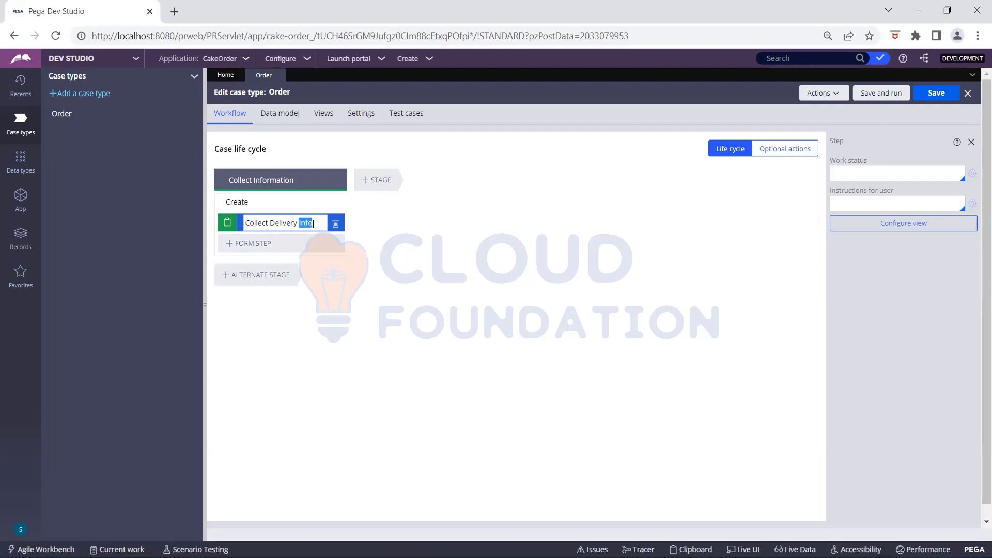
text(Add)
text(ress)
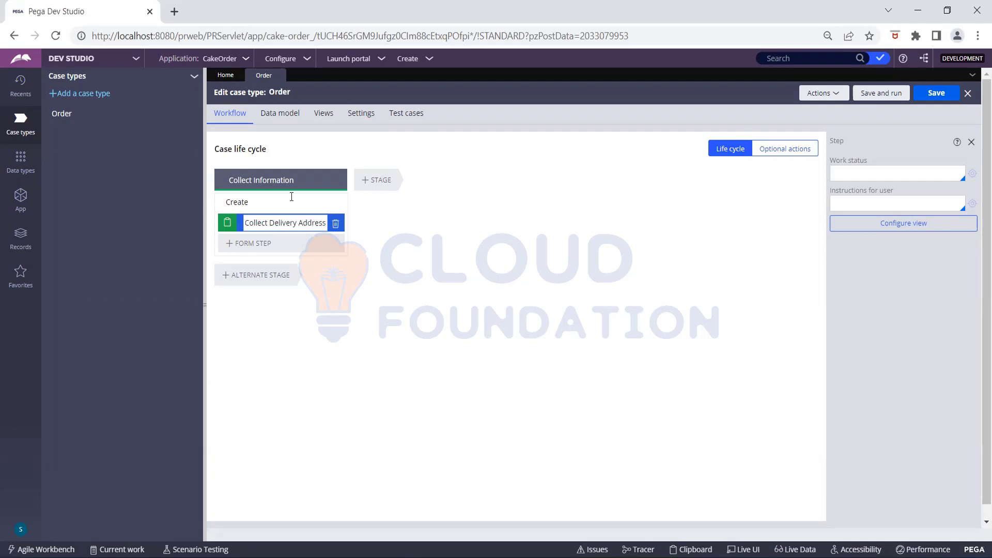
- Add another form step and type 'Collect Order Info' as its name
click(264, 247)
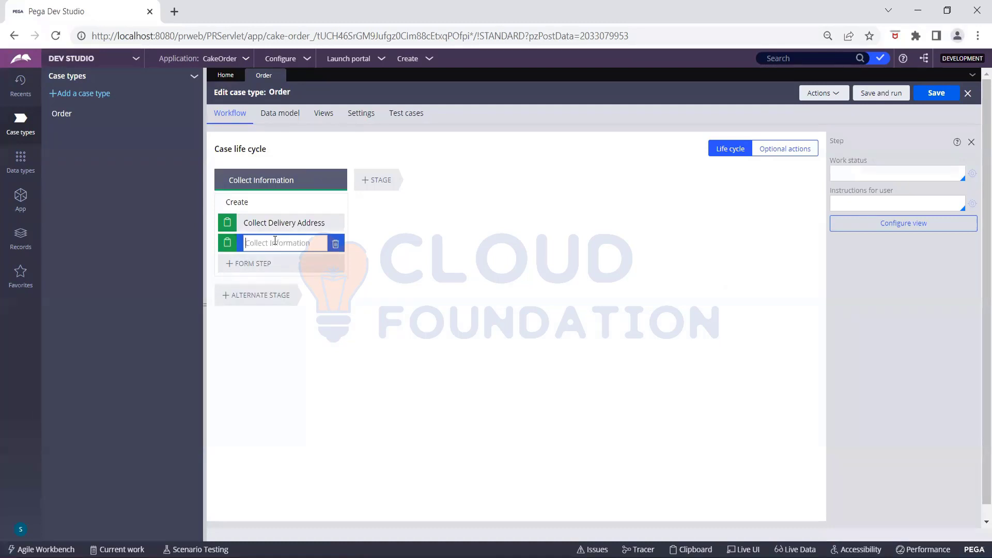
text(Collect Order Info)
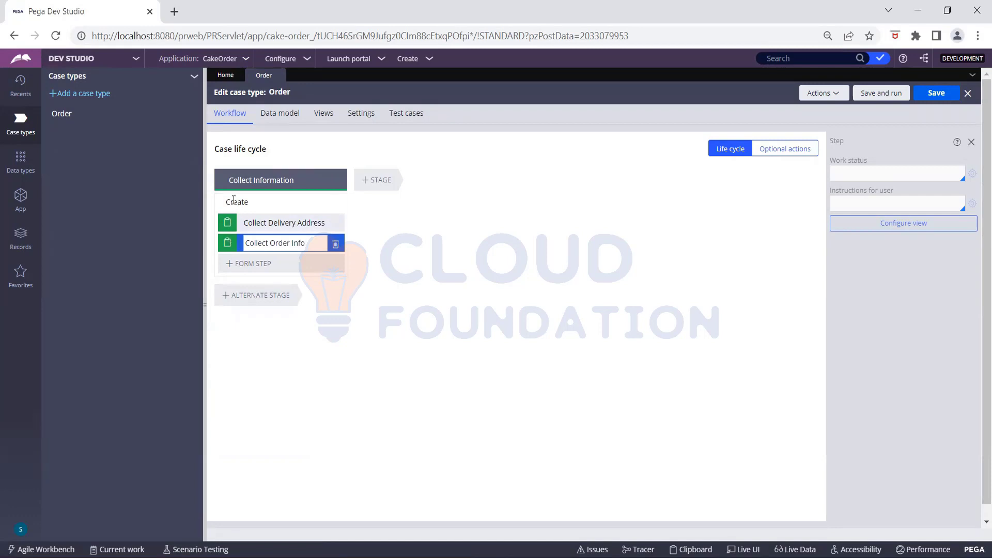
- Rename the Create process to 'Collect Information' and commit the name
click(261, 202)
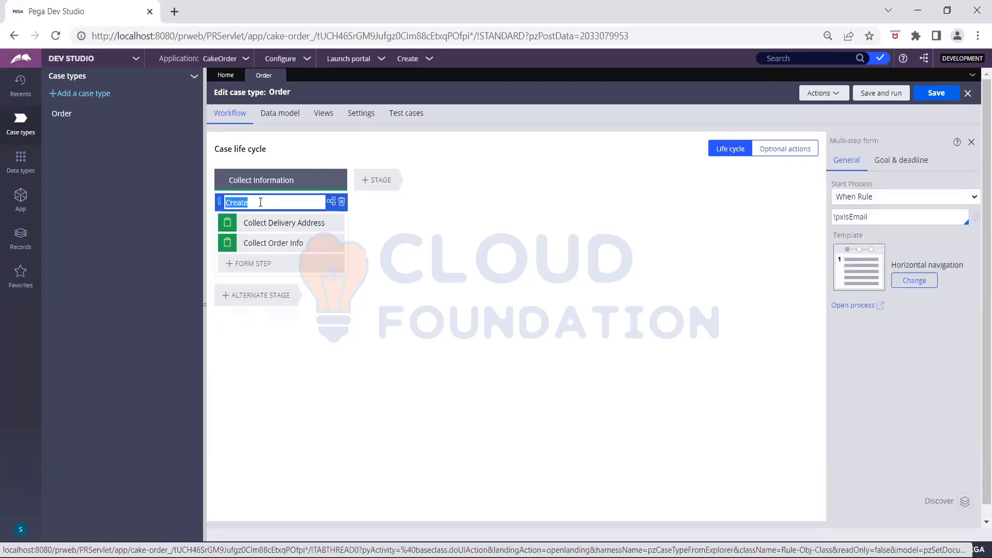
text(C)
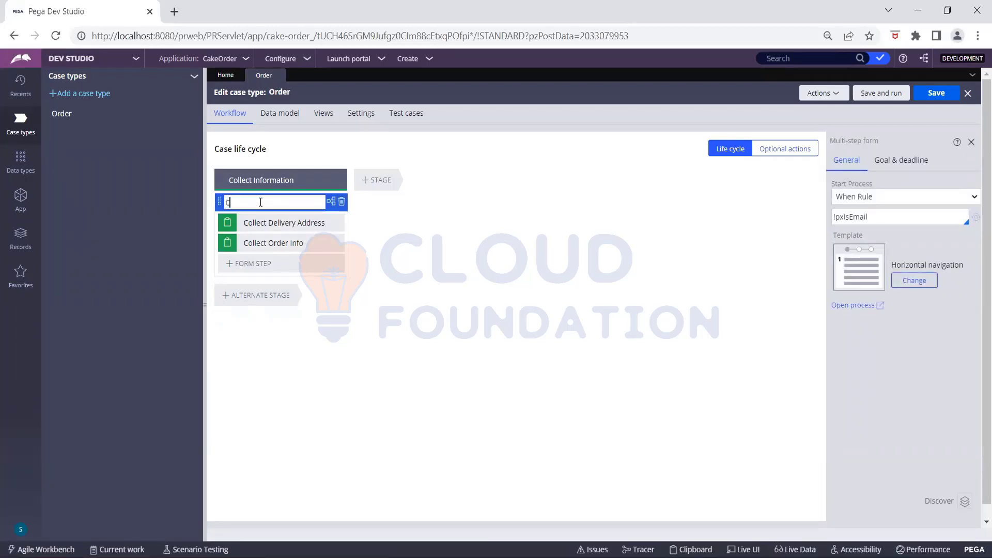
text(ollect Information)
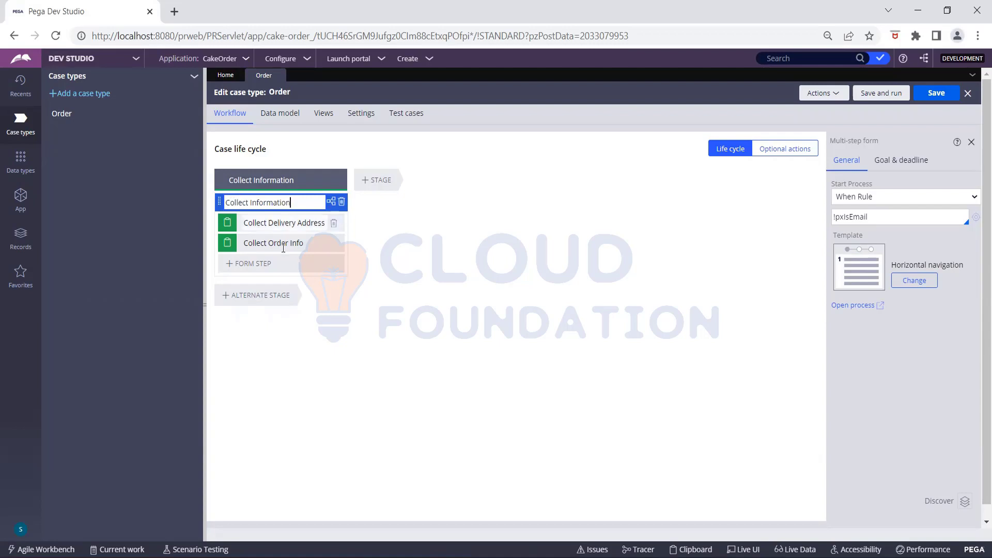
click(269, 241)
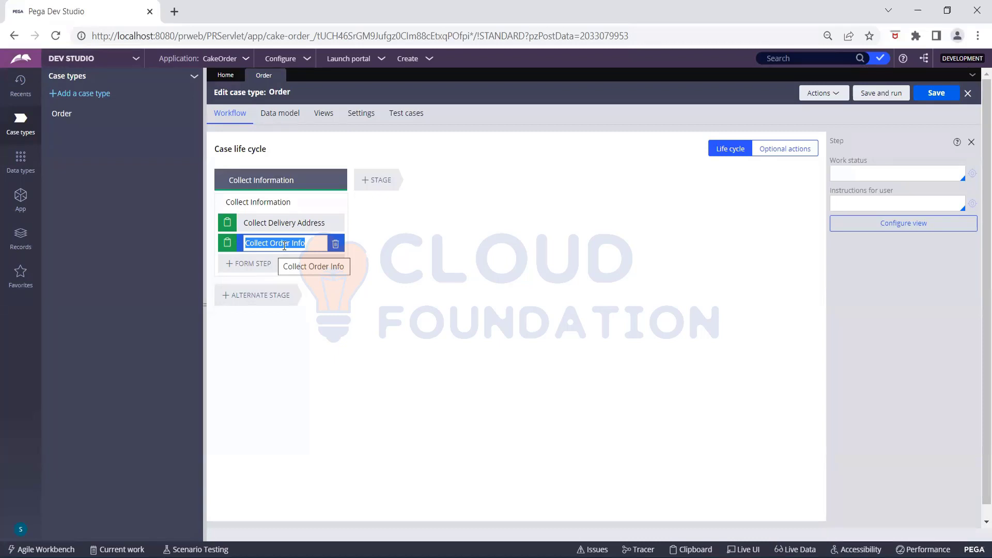
- Add a 'Review Order' form step to Collect Information, then add a new stage after it
click(262, 266)
text(Review )
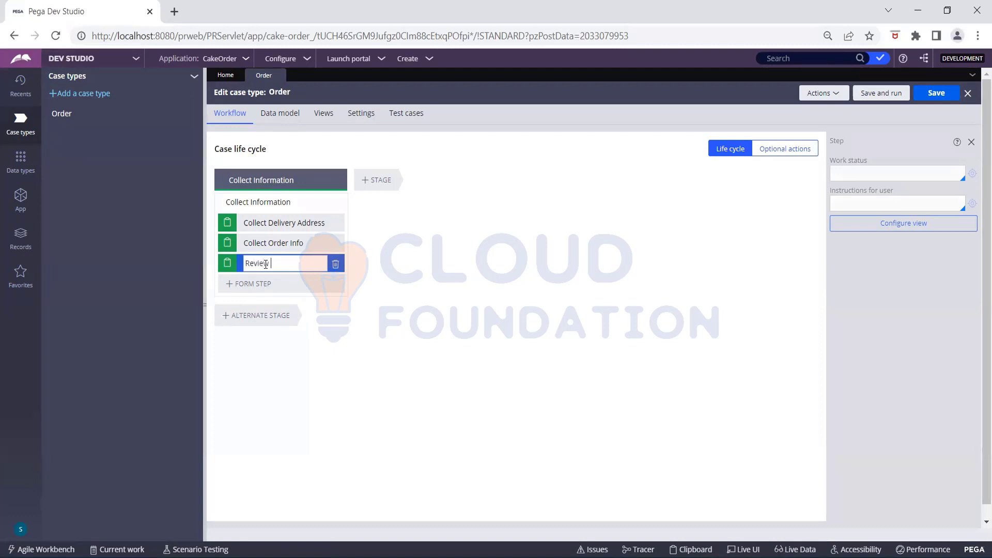
text(Order)
click(374, 178)
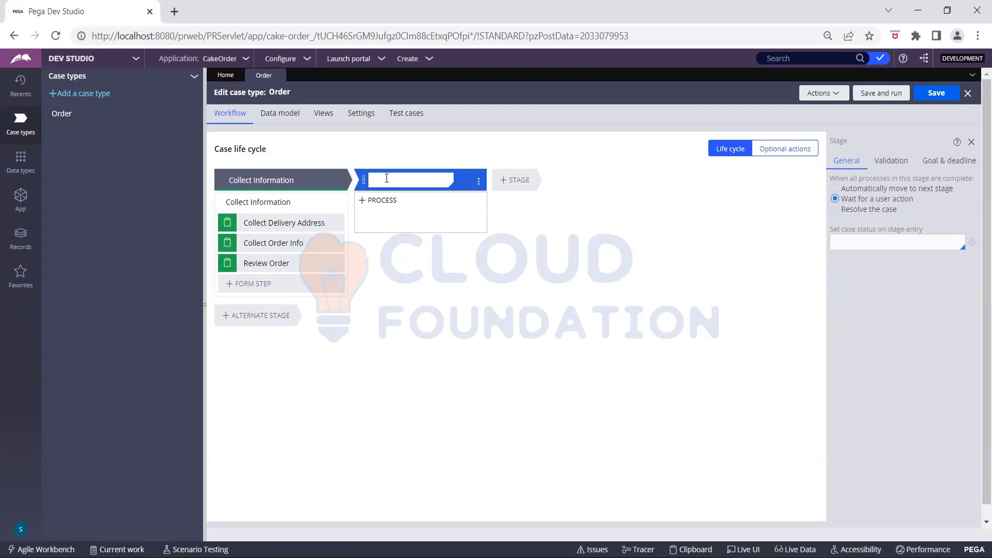
- Name the second stage 'Approve Reject' and give it a process with an Approve/Reject step
text(Approve Reject)
click(395, 206)
click(415, 200)
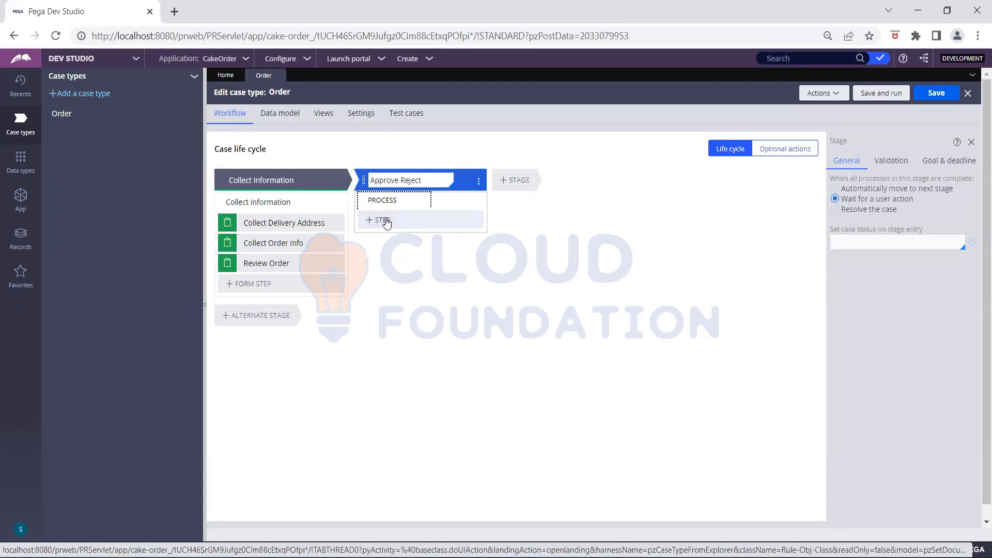
click(383, 220)
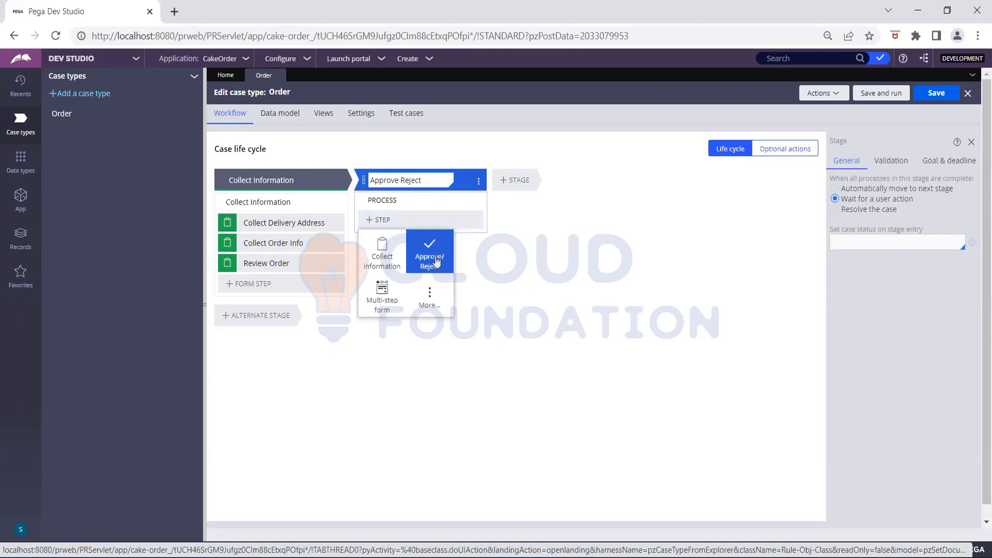
click(436, 261)
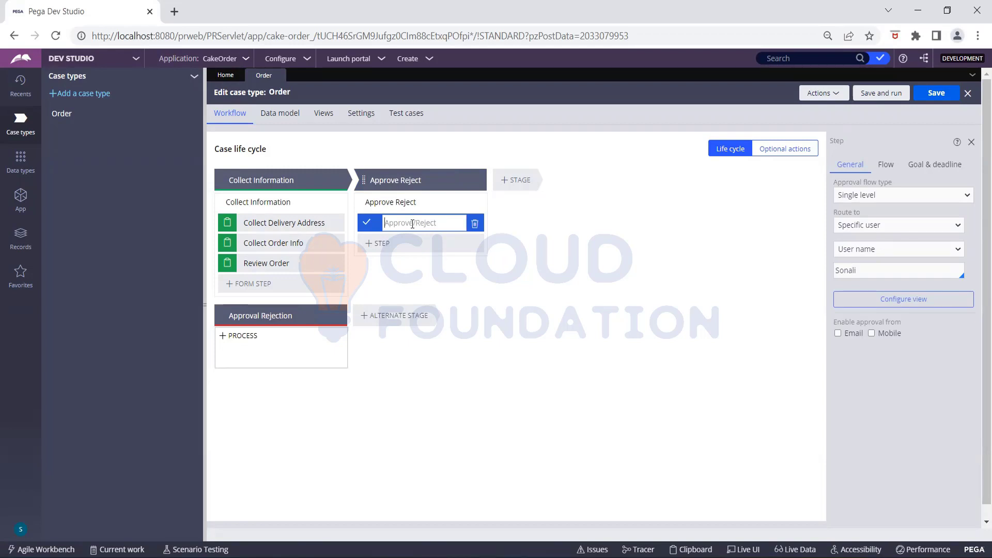
- Name the new Approve/Reject step 'Approval'
text(Approval)
- Add a 'Payment Information' stage after Approve Reject containing a new Collect information step
click(529, 176)
text(Payment Information)
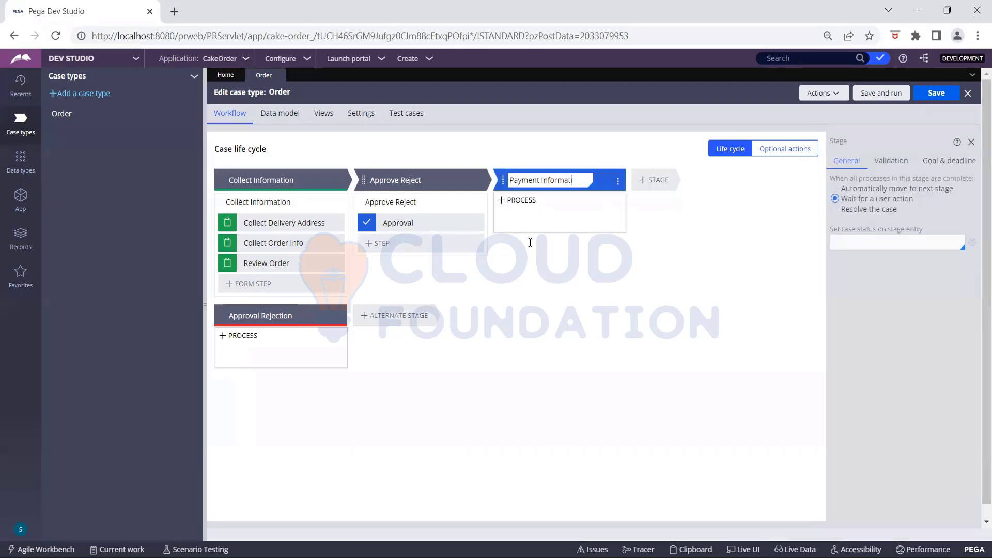
key(Return)
key(Return)
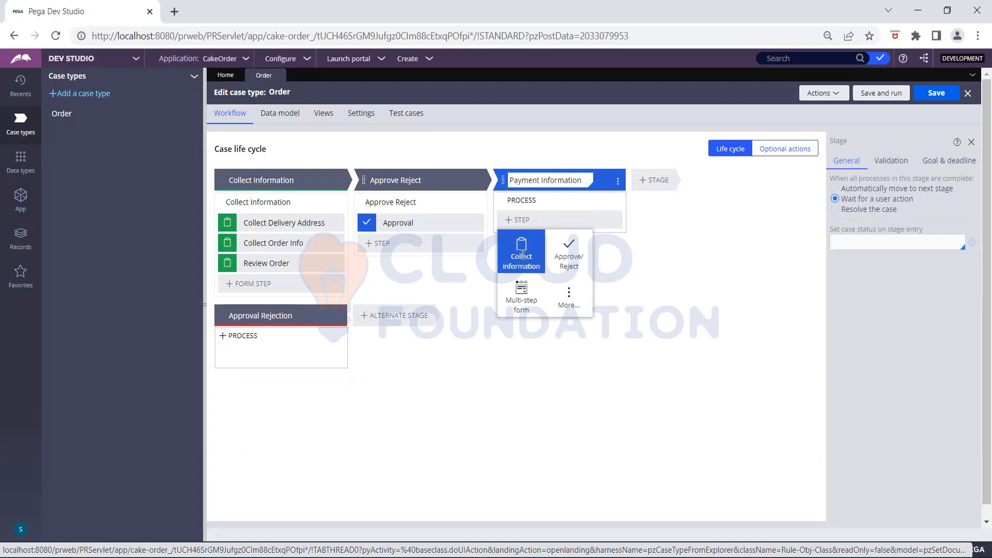
click(523, 255)
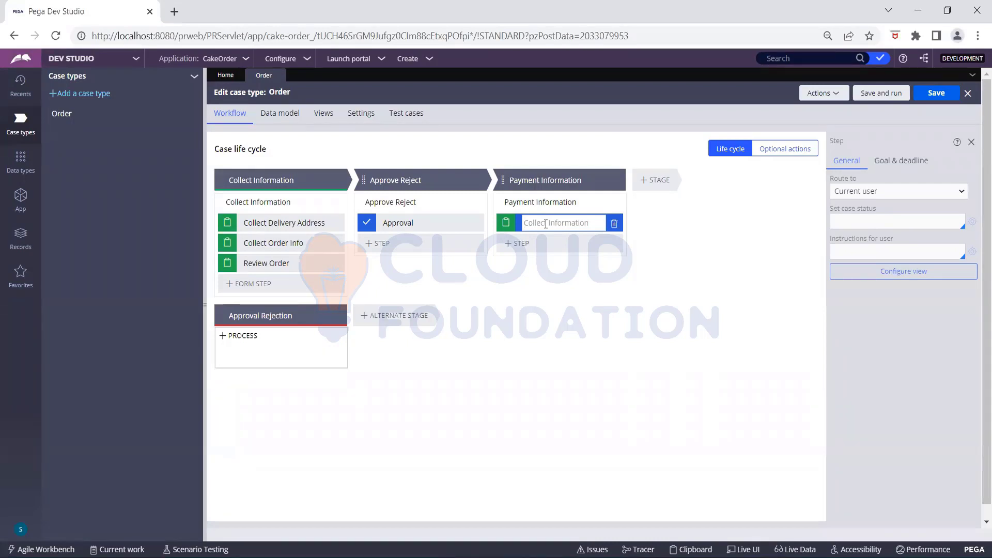
- Name the payment stage's step 'Payment Info' and save the Order case type
text(Payment Info)
click(938, 94)
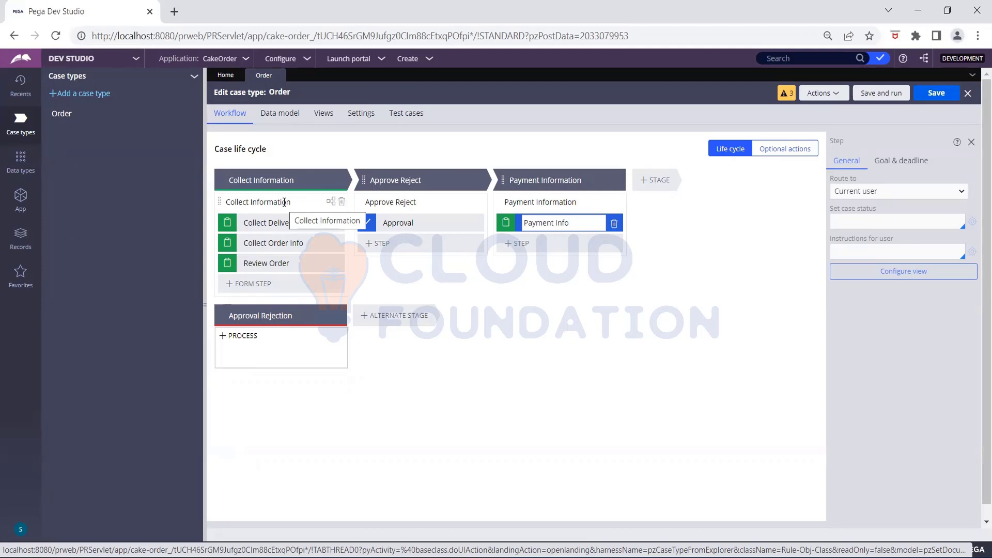
- Open the Collect Information process's CreateForm_Default flow as an editable rule
click(331, 205)
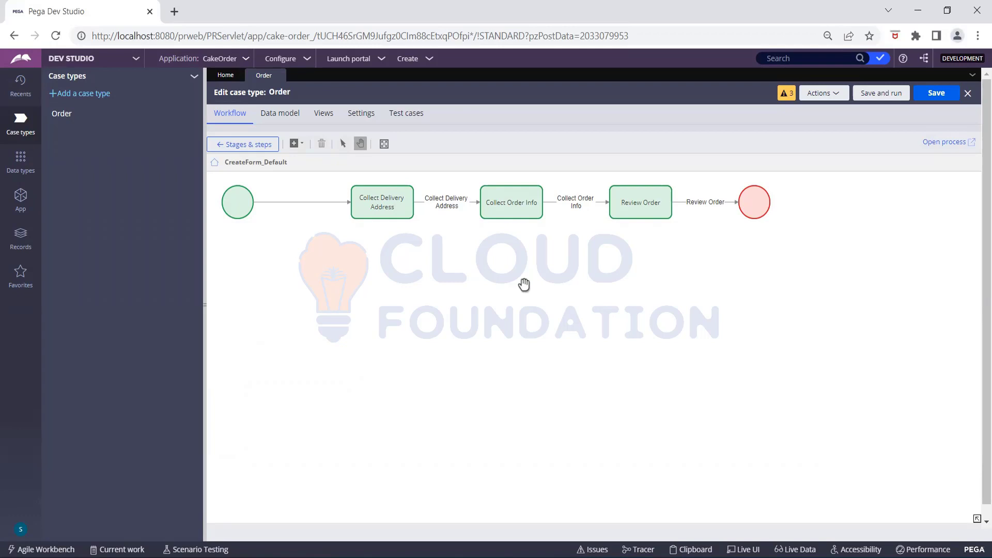
click(964, 146)
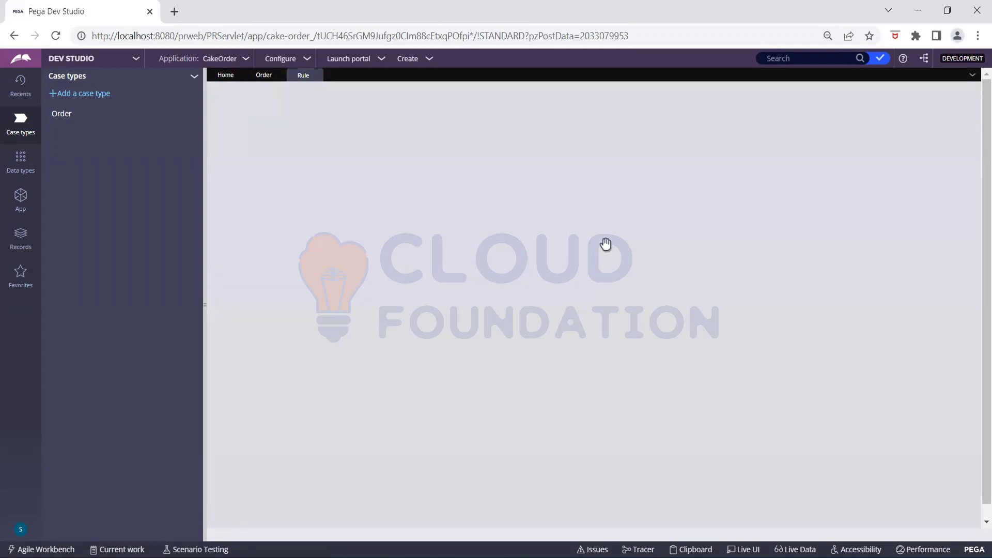
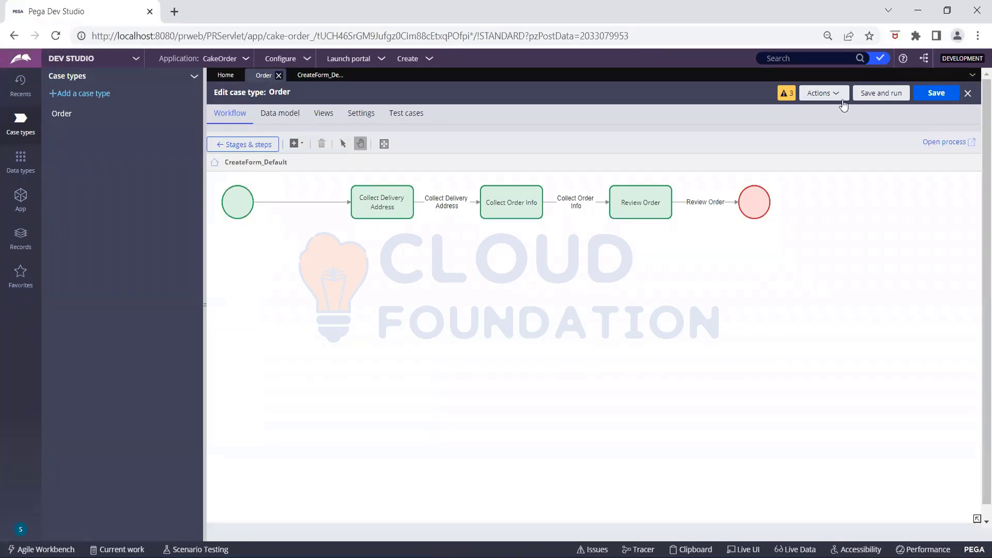
- Select the start shape of the CreateForm_Default process diagram
click(238, 205)
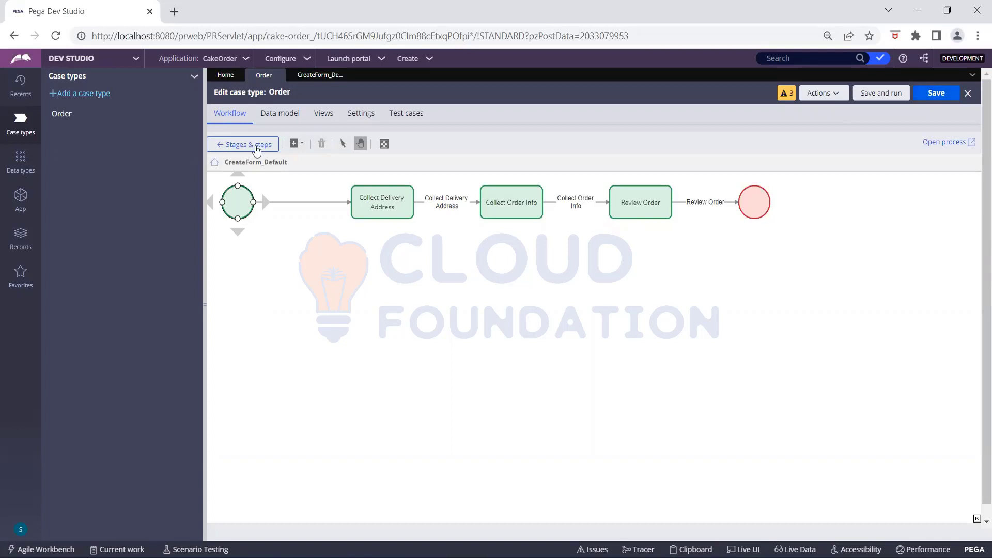
- Open the Approve Reject process as the ApproveReject_Flow rule and select its Approval step
click(255, 145)
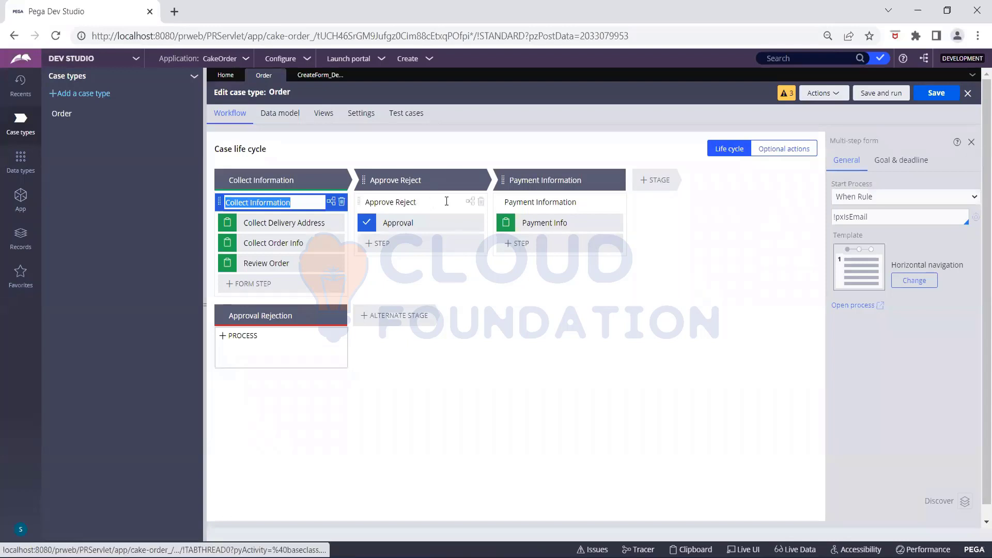
click(471, 203)
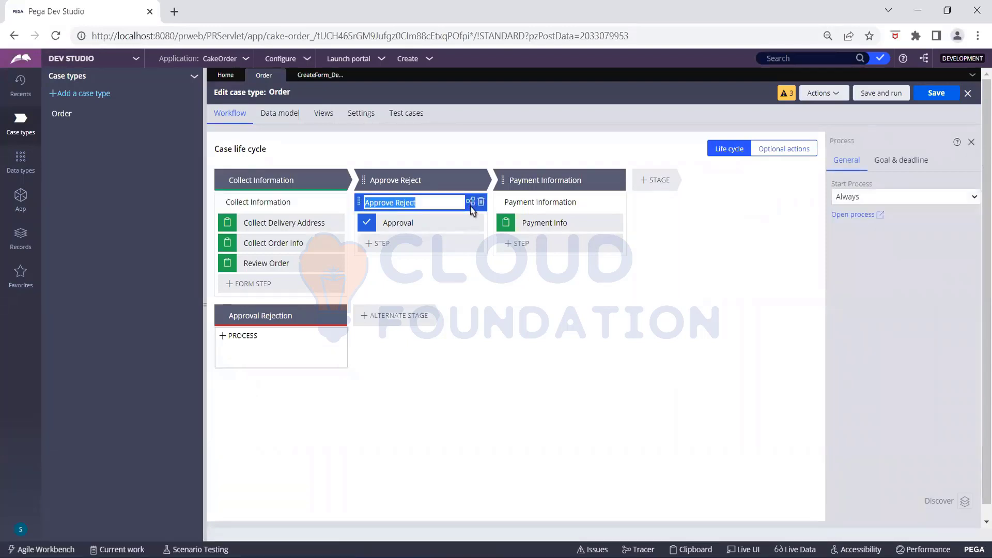
click(471, 202)
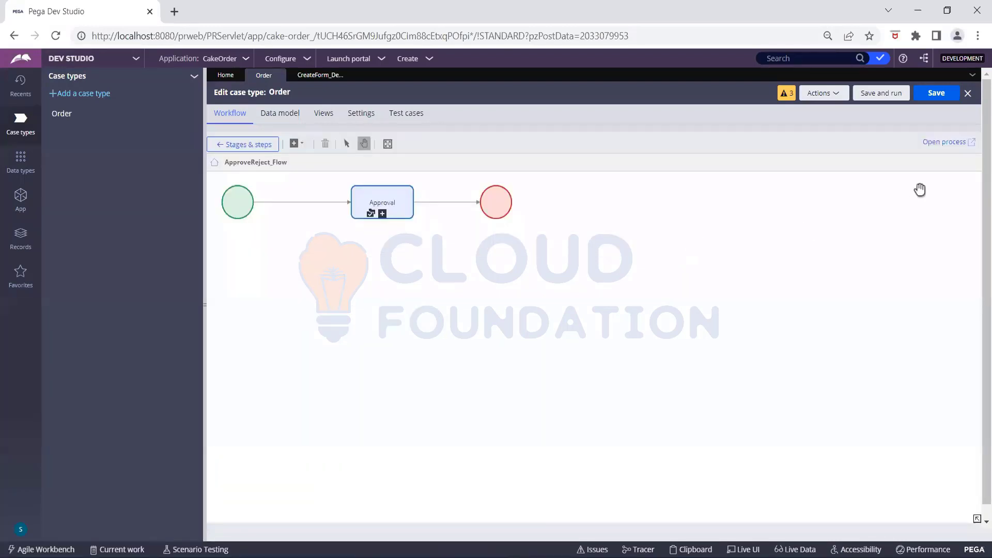
click(944, 142)
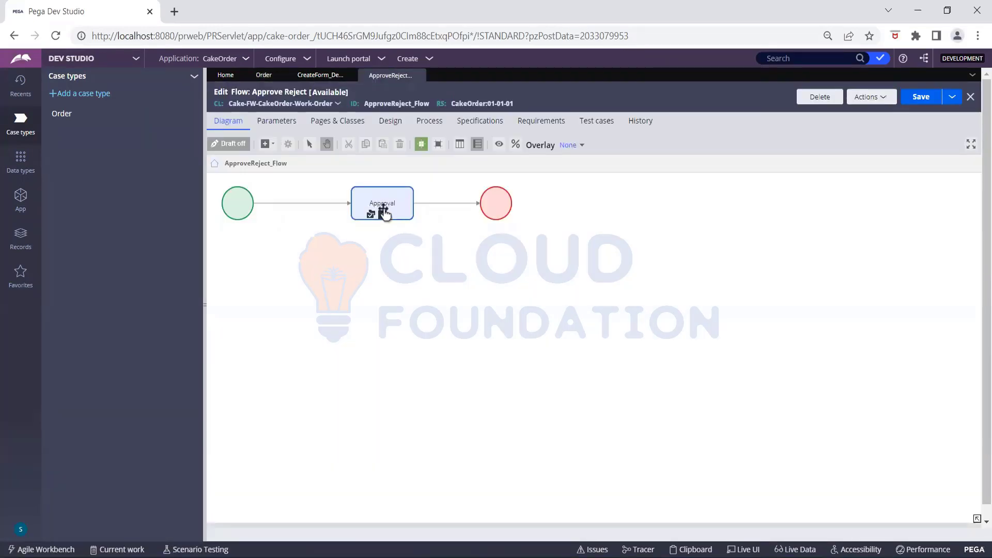
click(384, 211)
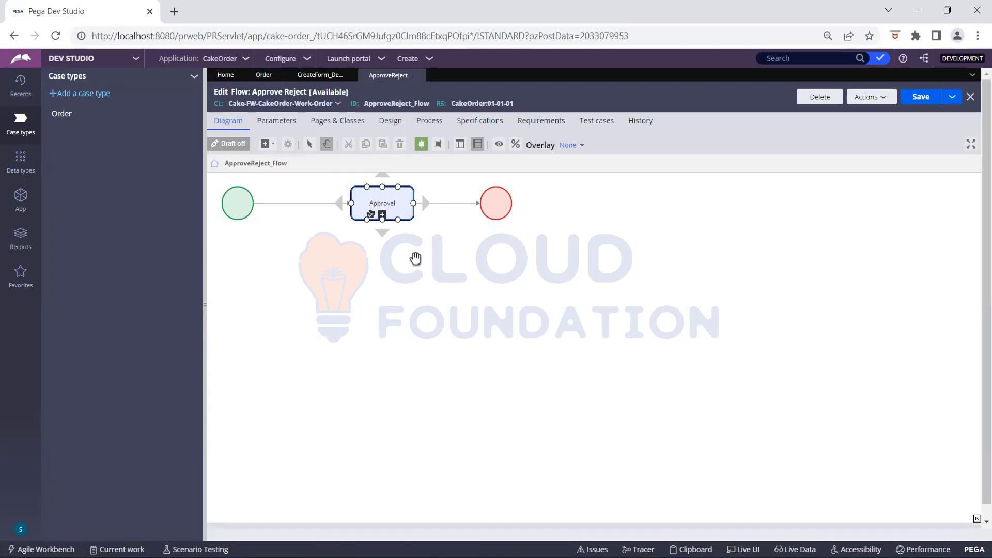
- Review the Approval step's single-level routing to a specific user, with rejection resolving as Resolved-Rejected
double_click(377, 204)
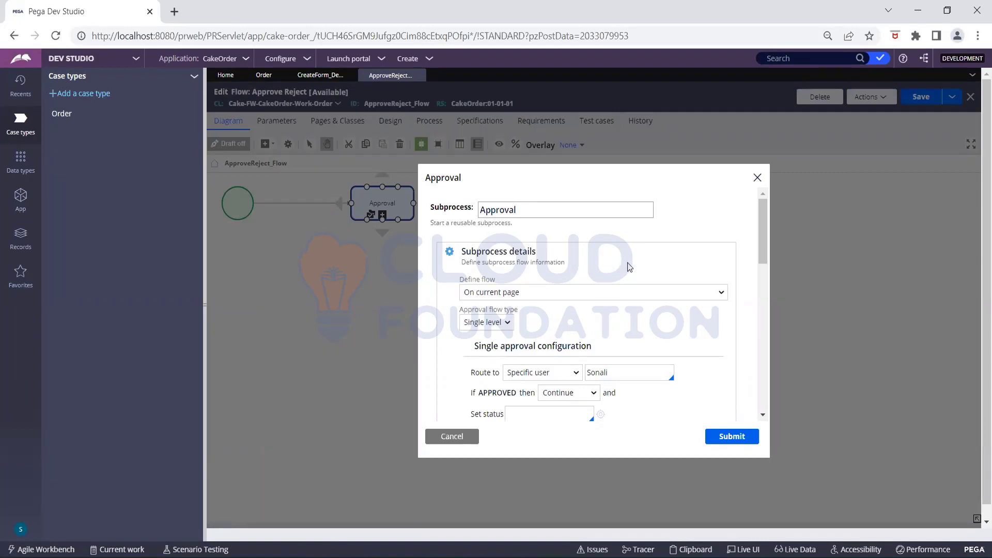
scroll(630, 267, down, 2)
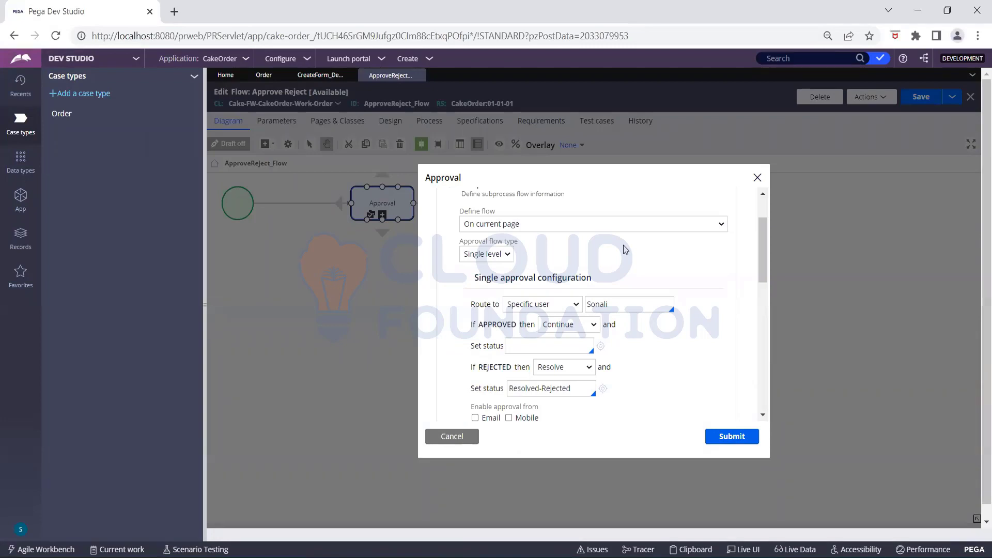
key(Tab)
click(508, 447)
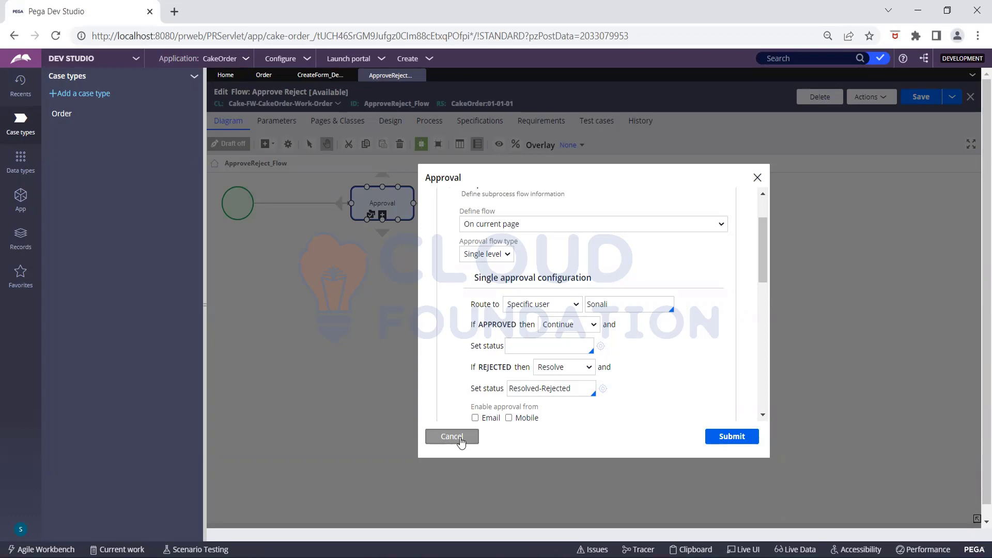
scroll(460, 437, down, 1)
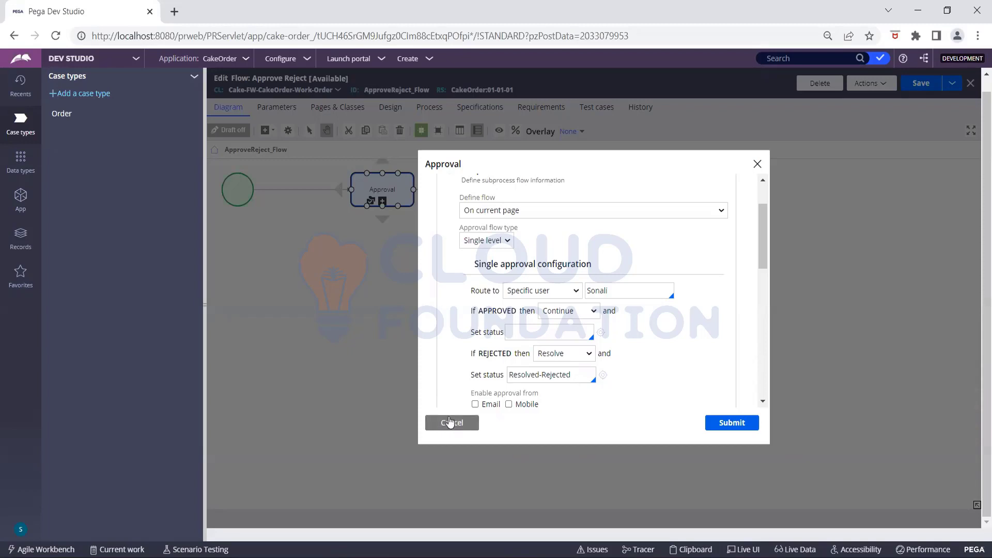
click(449, 422)
- Cancel the Approval settings, then review and save the CakeOrder:01-01-01 ruleset's Security settings
click(449, 429)
click(449, 425)
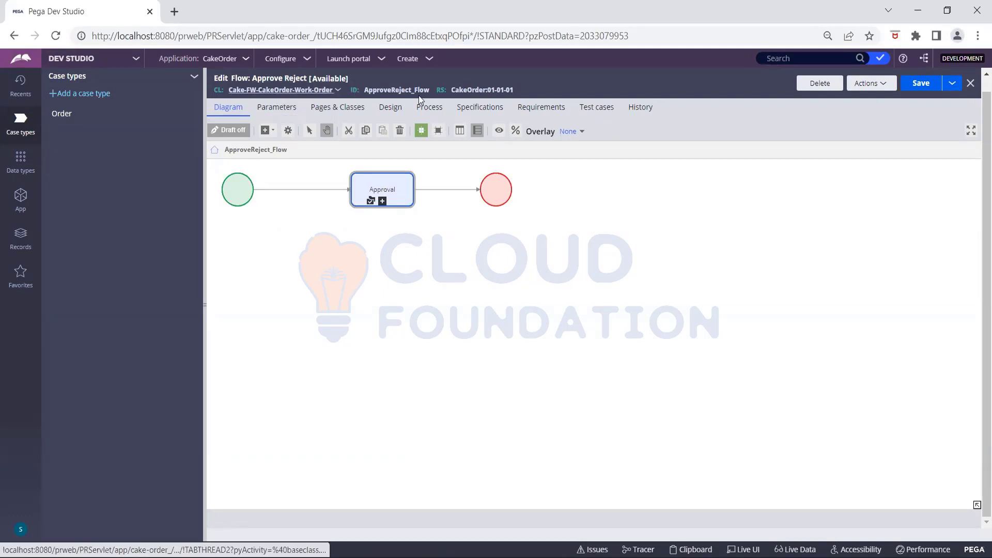
click(465, 91)
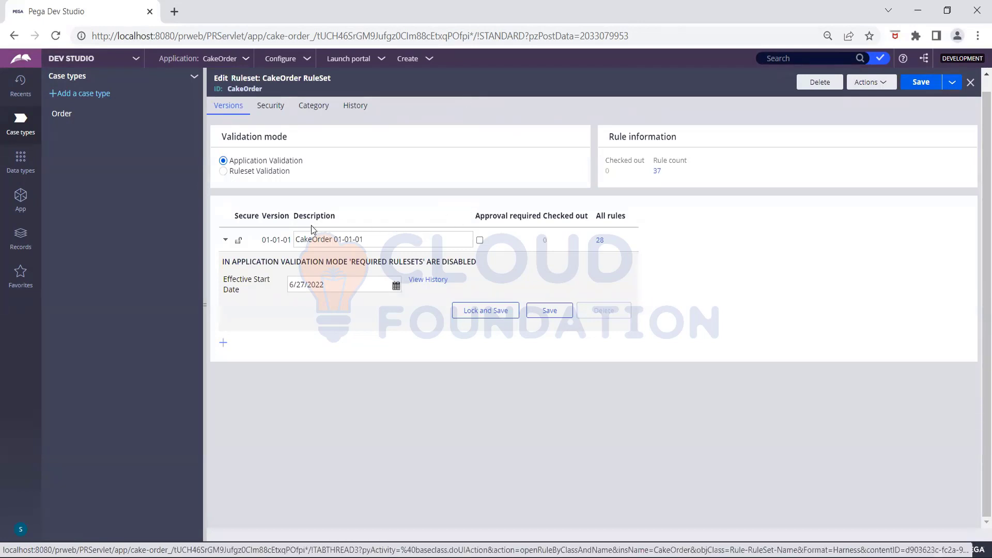
click(271, 106)
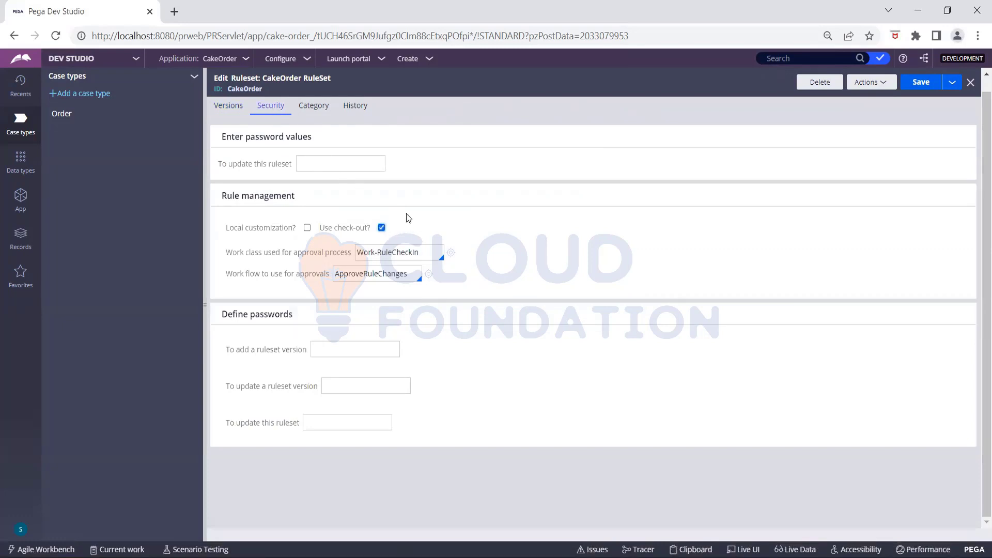
click(921, 82)
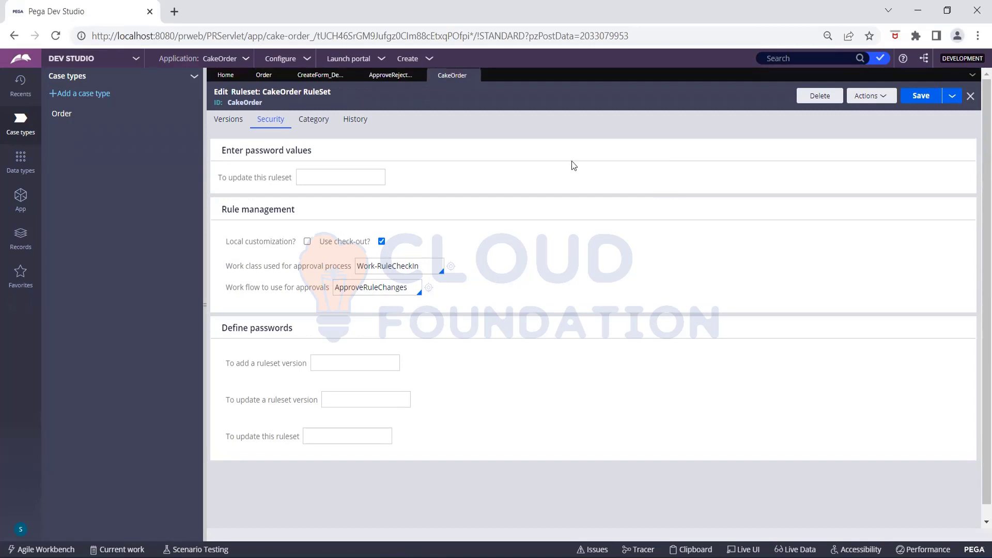
- Refresh the ApproveReject_Flow rule so it reloads locked for check-out
click(391, 75)
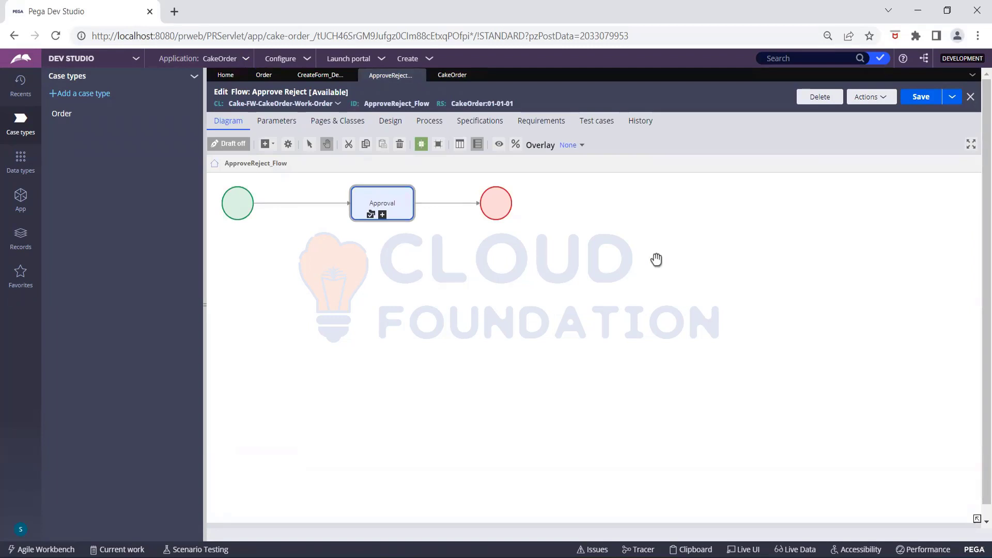
click(879, 98)
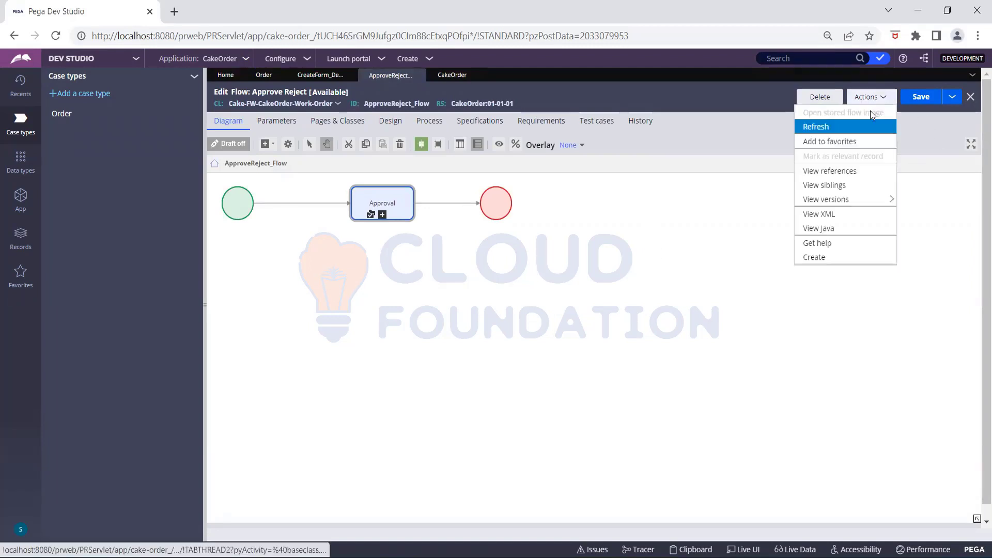
click(833, 127)
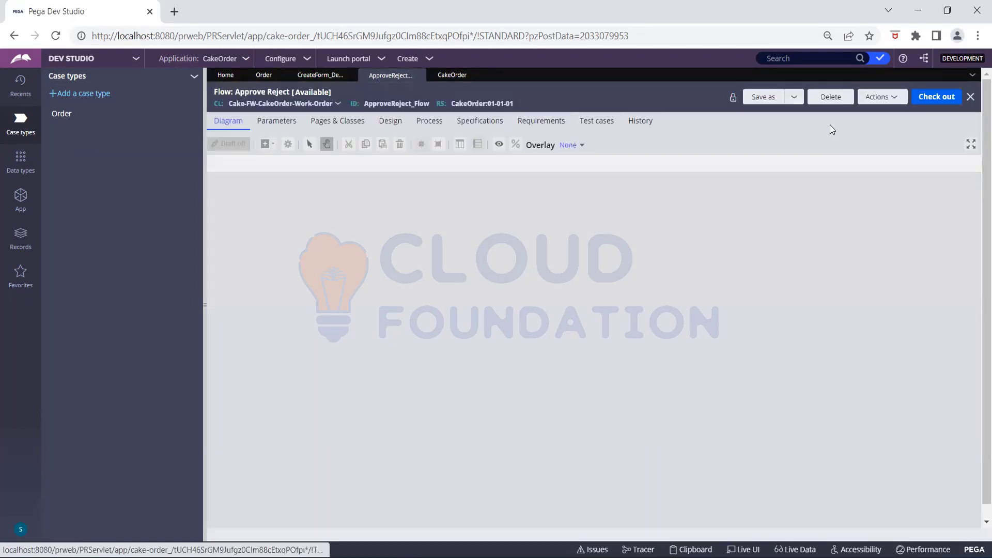
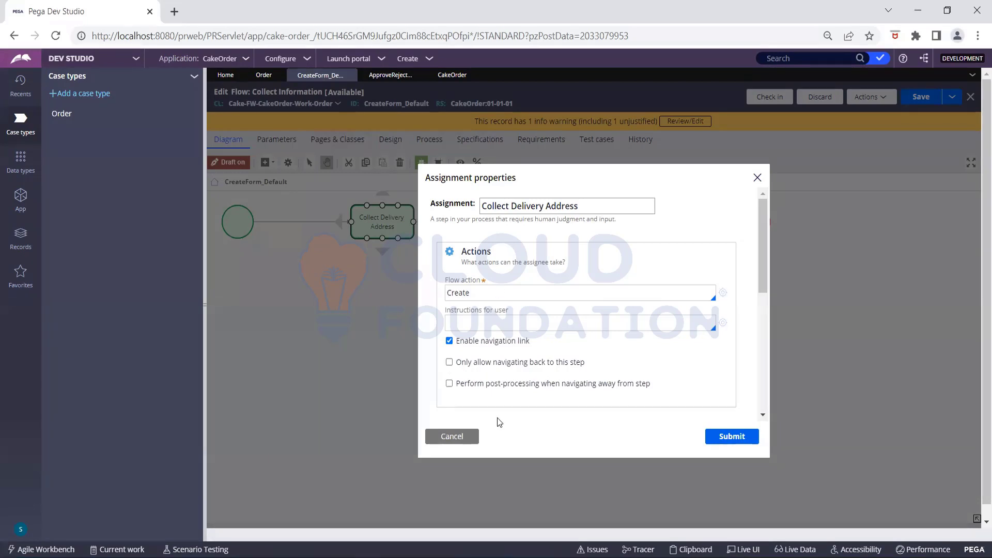
- Cancel the Collect Delivery Address assignment properties, leaving flow action Create unchanged
click(468, 442)
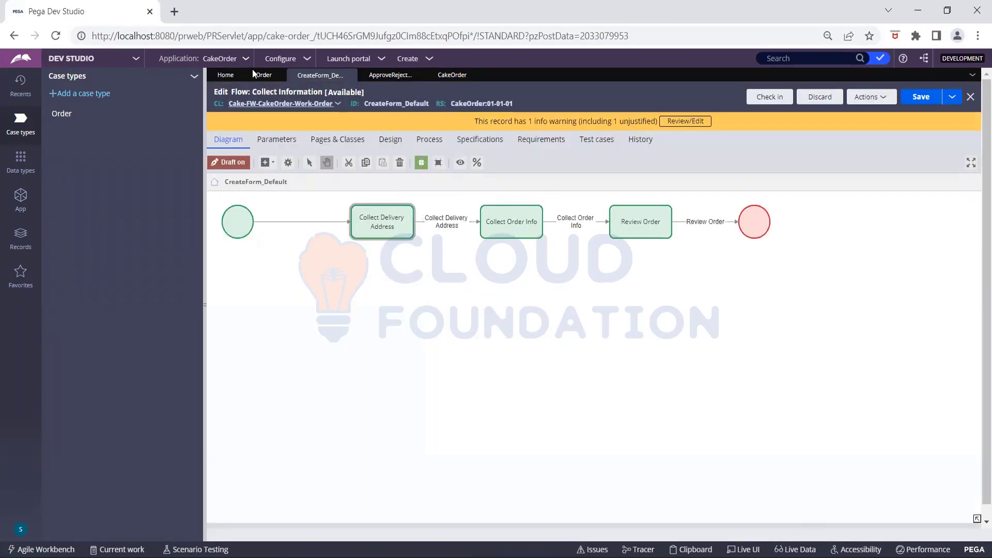
- Refresh the Order case type to show its Collect Information, Approve Reject and Payment Information stages
click(262, 76)
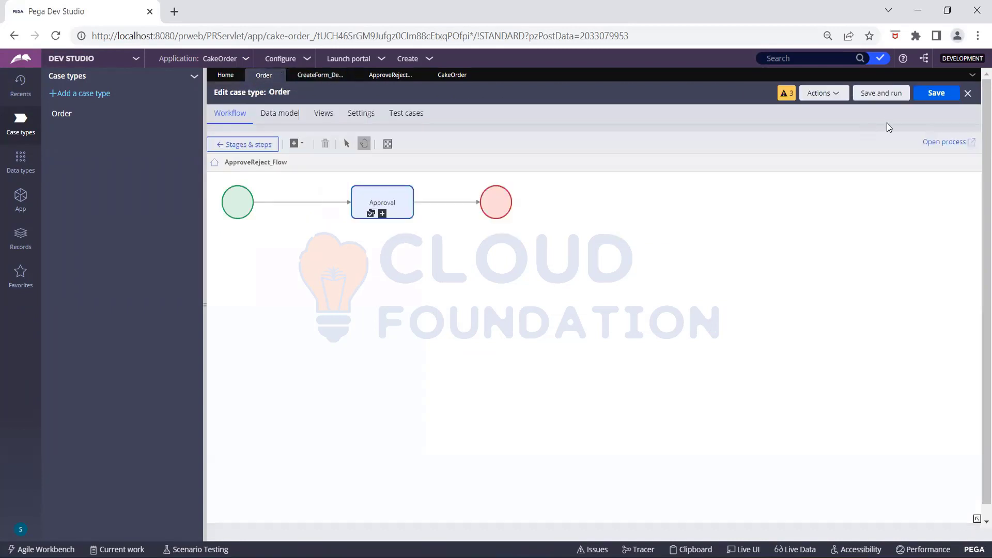
click(827, 94)
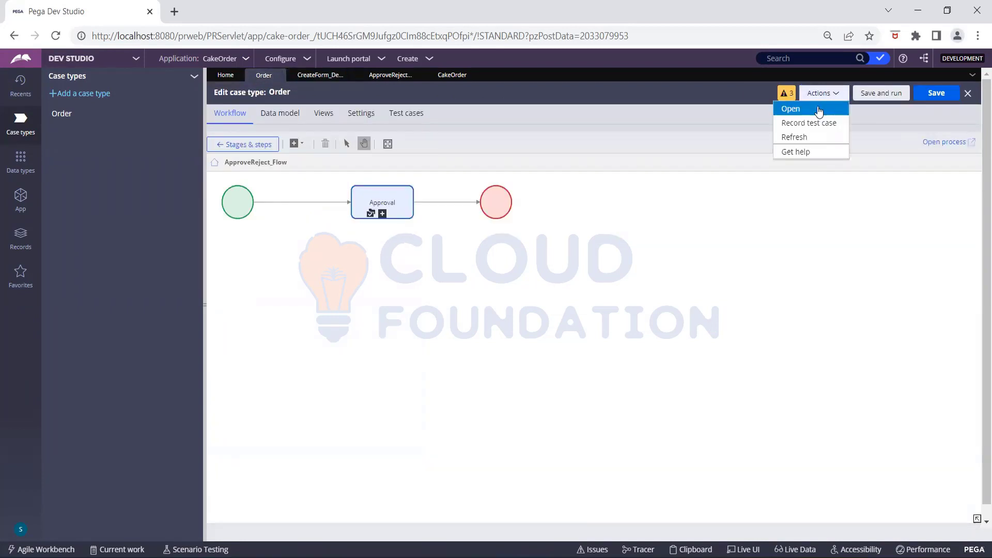
click(780, 137)
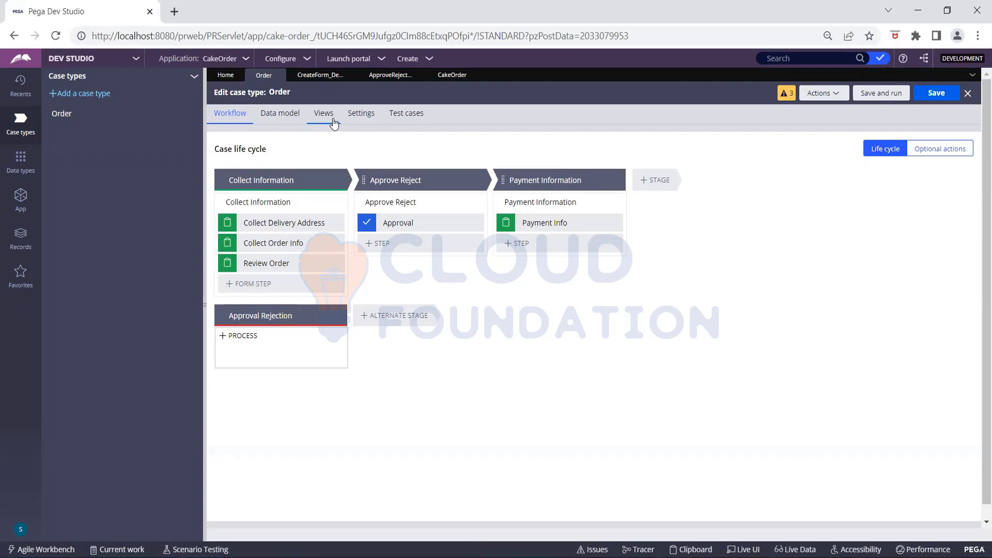
- Inspect the Collect Information process and its Collect Order Info step, then view Order's General settings
click(289, 176)
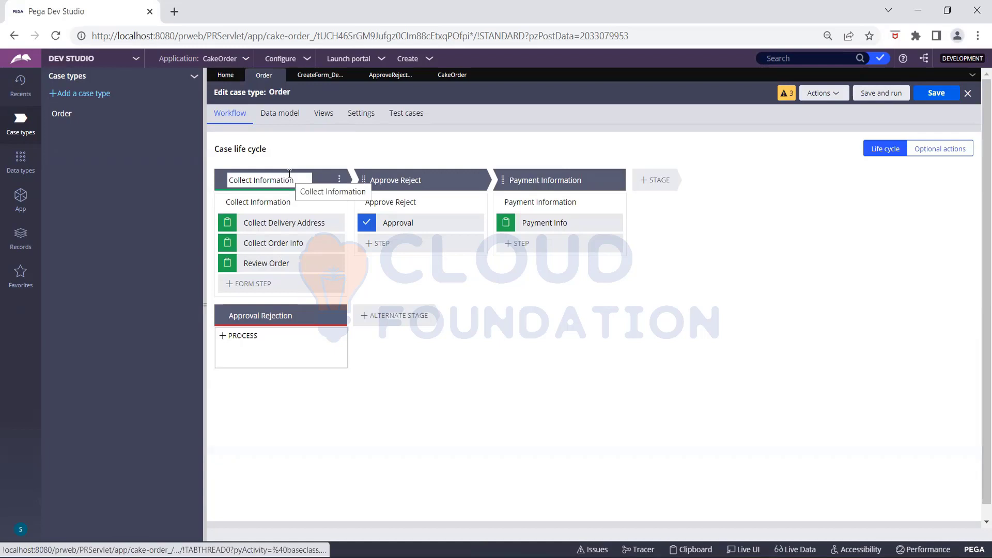
click(339, 179)
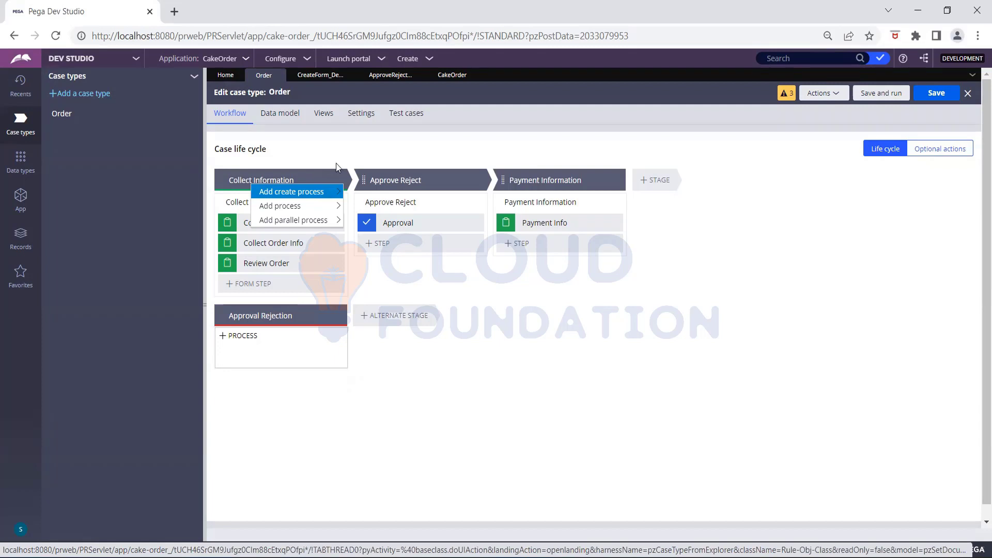
click(331, 205)
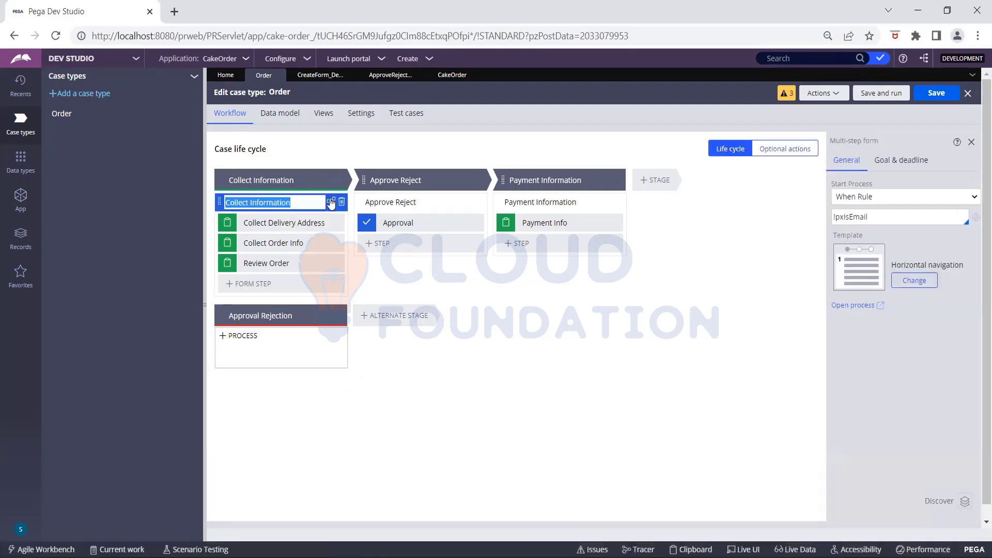
click(332, 203)
click(501, 187)
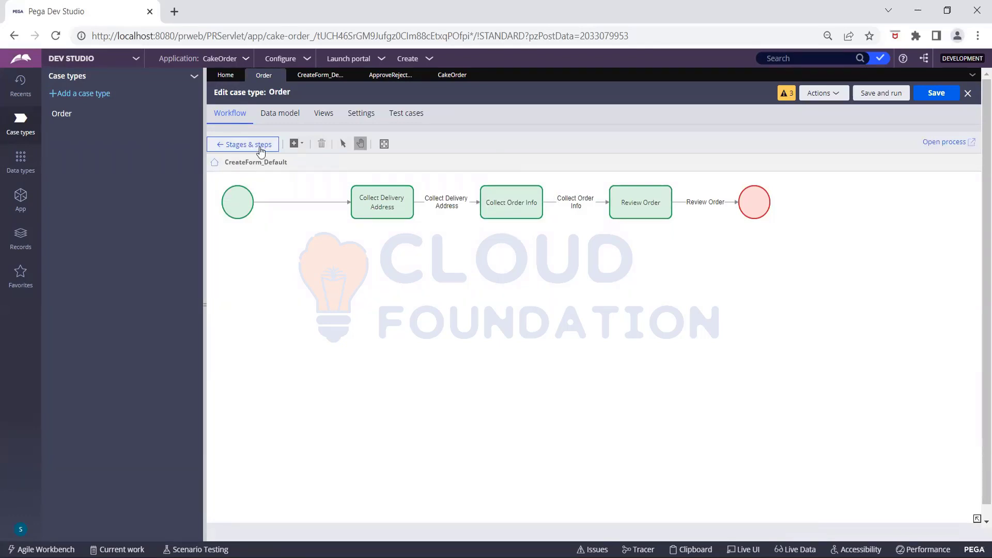
click(362, 113)
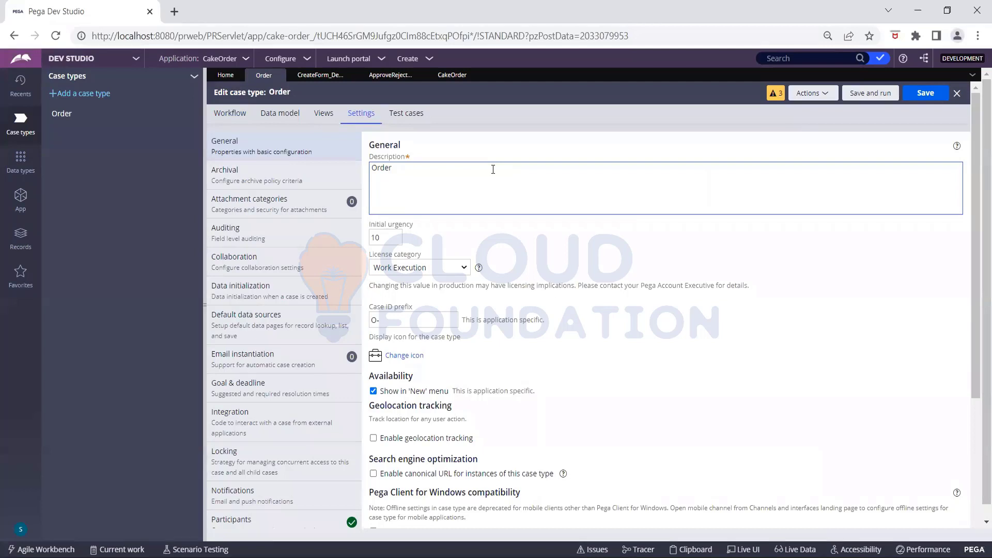
- Check the CakeOrder ruleset versions, then return to editing the CreateForm_Default flow diagram
click(445, 76)
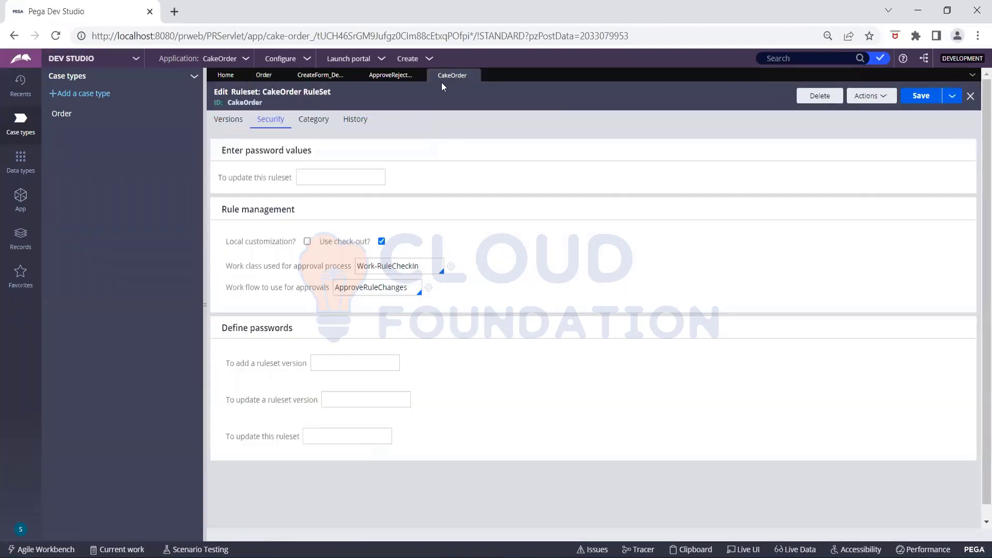
click(217, 126)
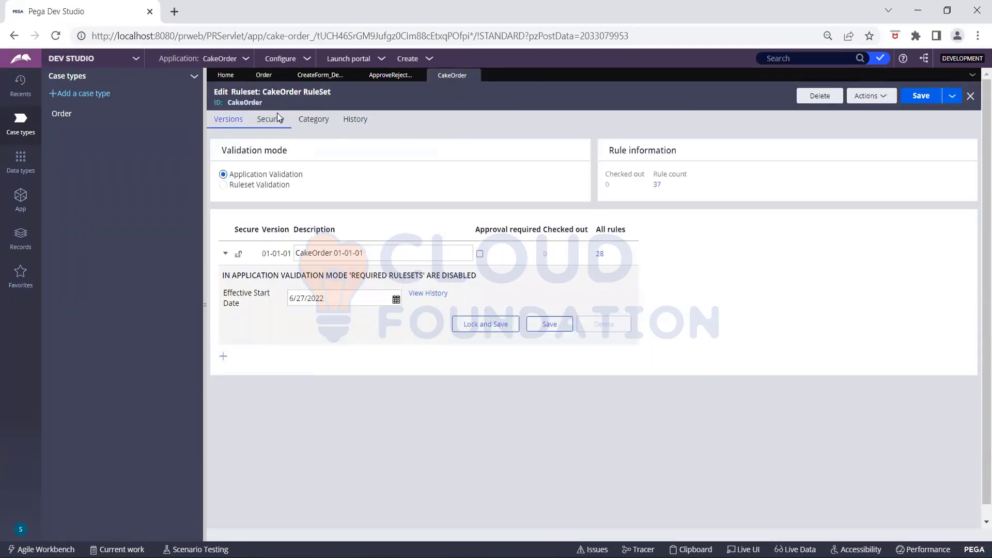
click(262, 77)
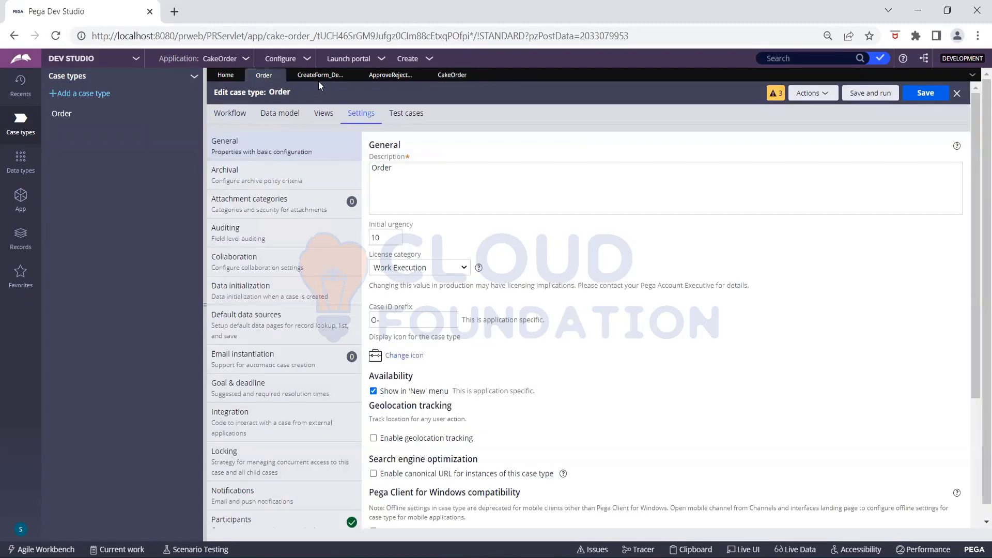
click(243, 119)
click(321, 77)
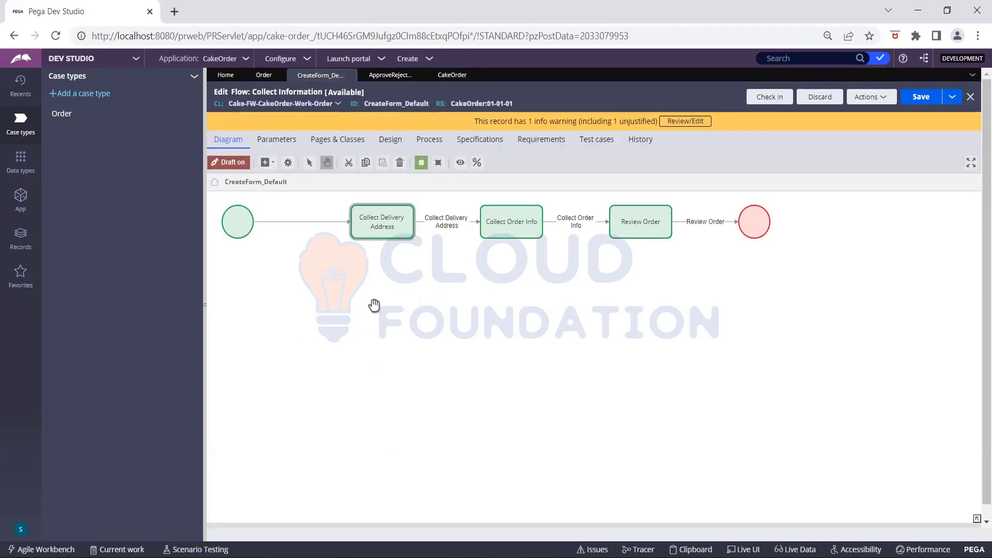
- Inspect the Create flow action used by Collect Delivery Address, then return to the Order case type
double_click(373, 230)
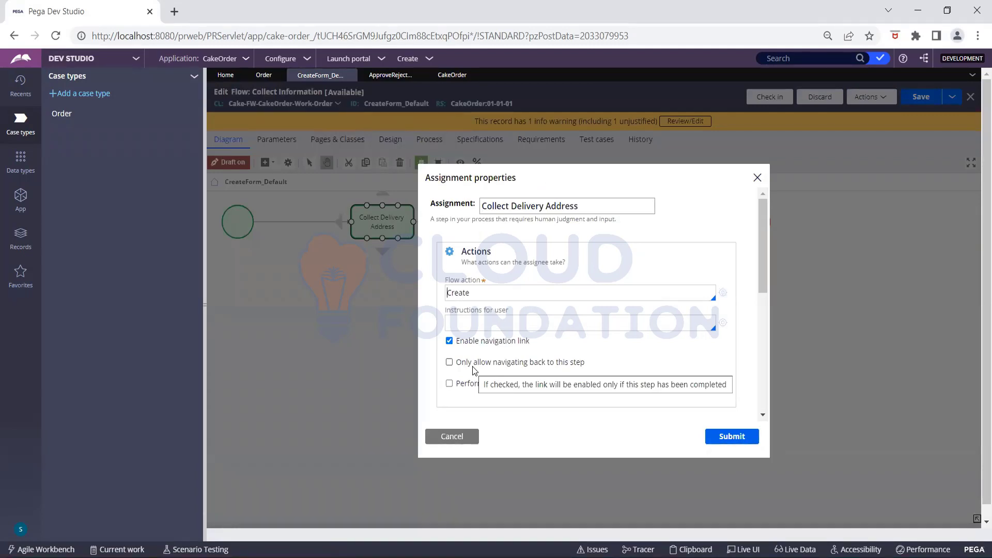
click(722, 294)
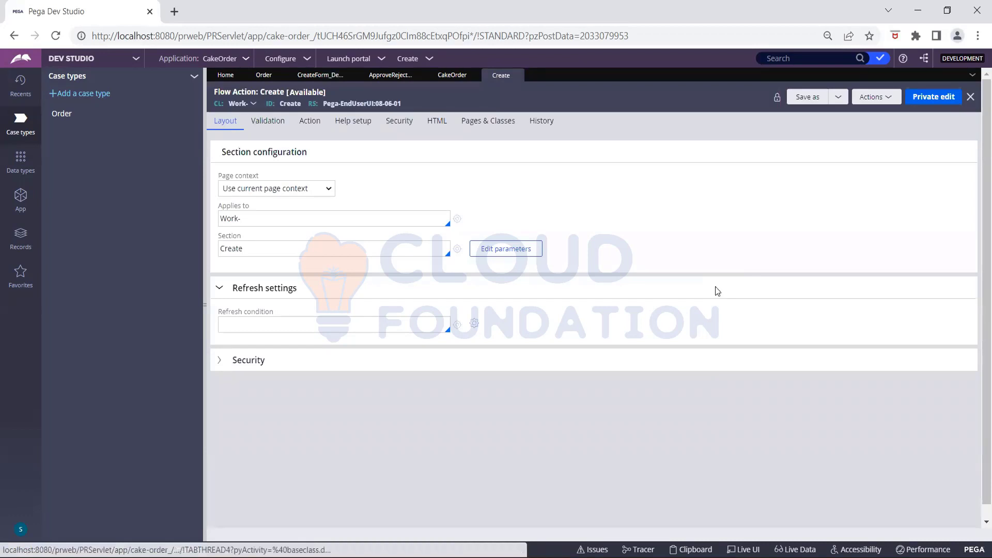
click(516, 75)
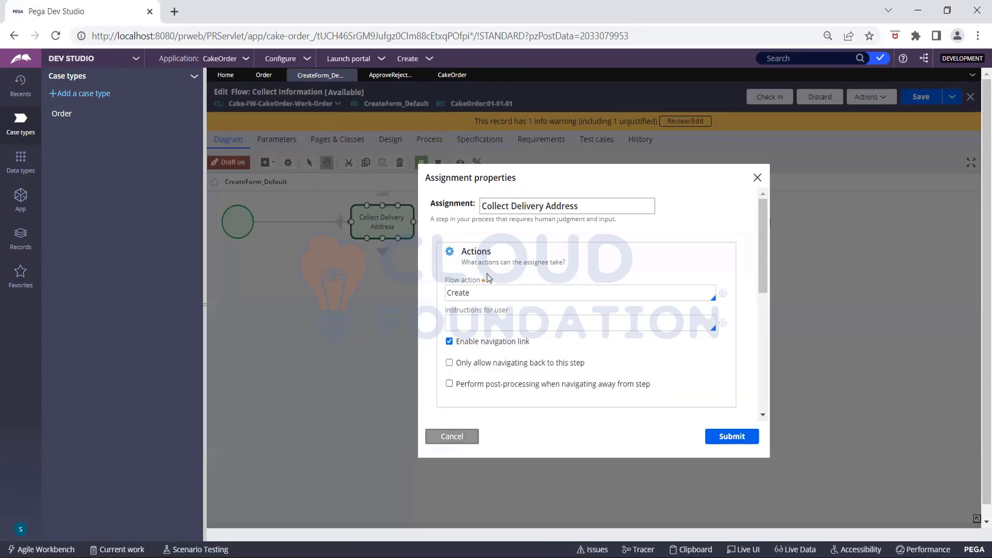
click(264, 75)
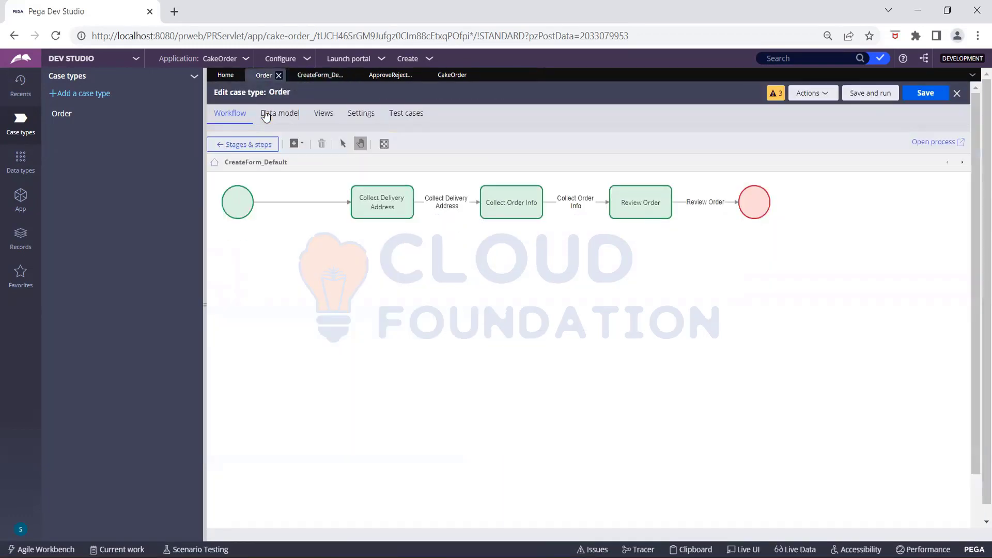
- Browse Collect Information's add-process options, then open the Order case type rule form
click(250, 147)
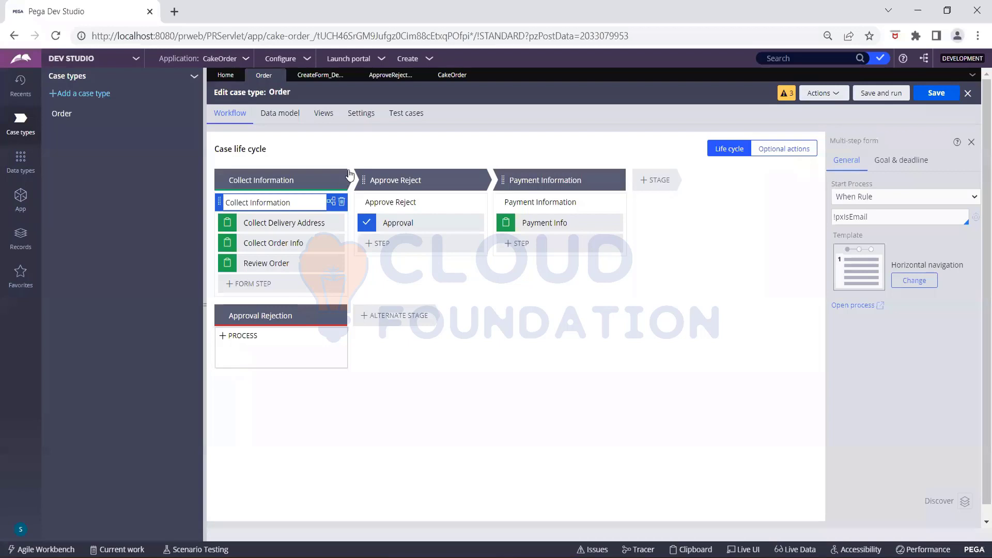
click(344, 180)
mouse_move(334, 209)
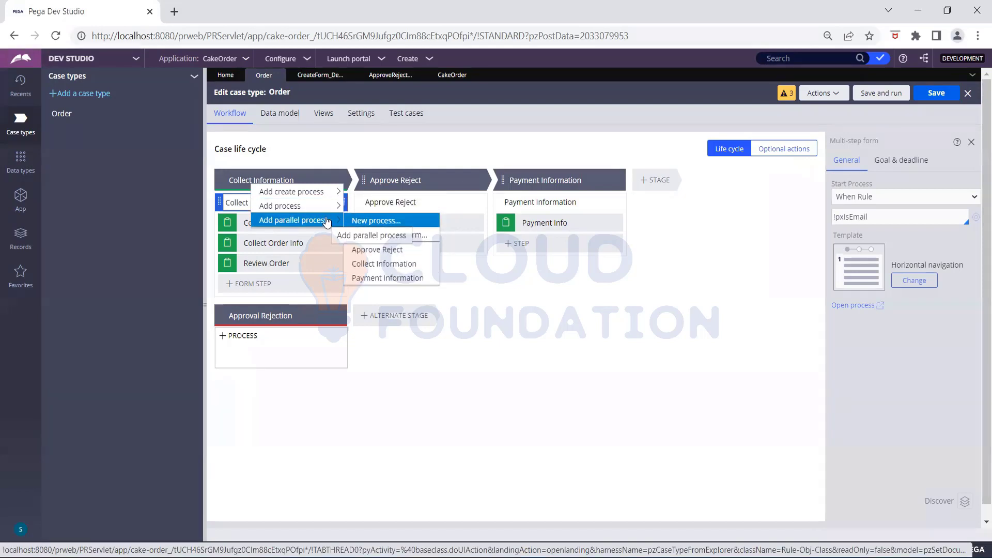
click(365, 219)
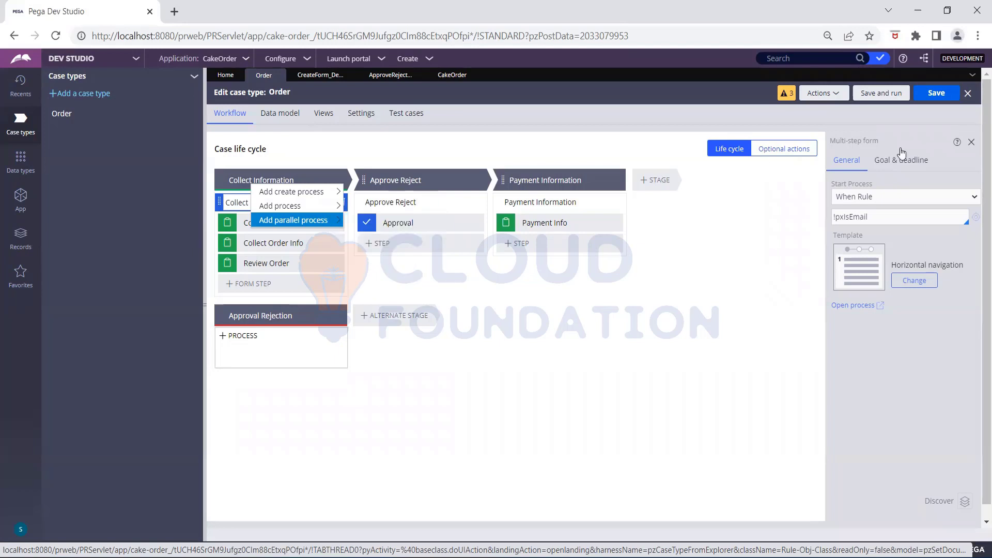
click(826, 98)
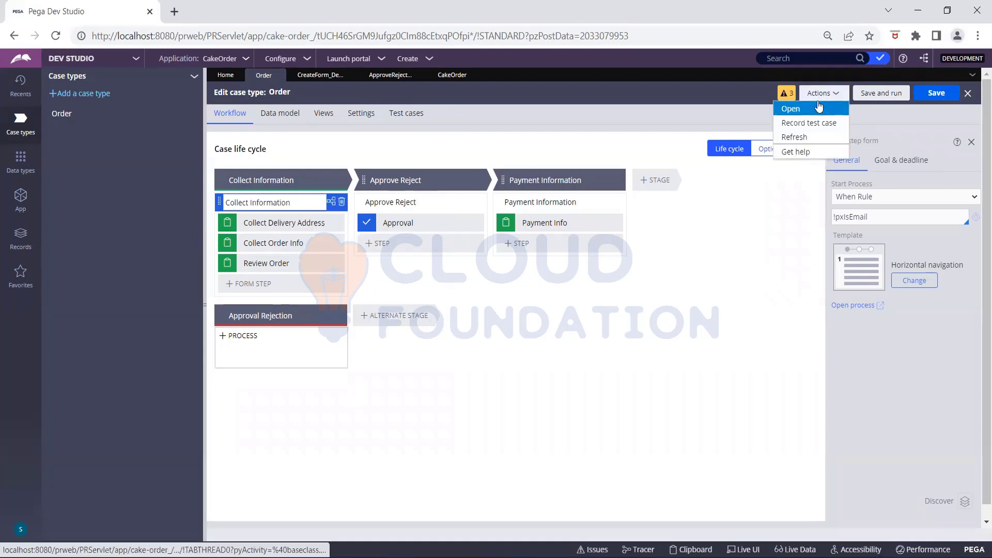
click(819, 107)
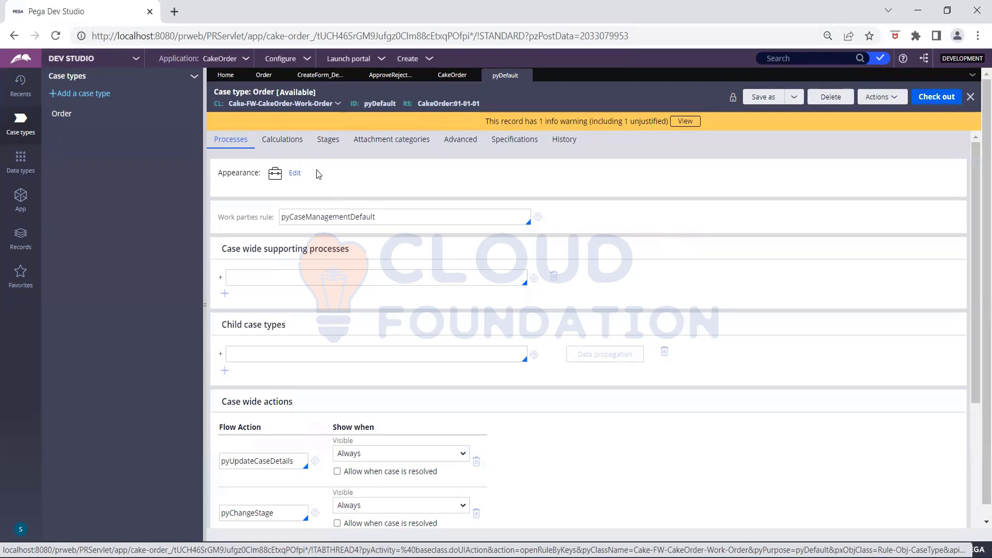
- Check out the Order pyDefault case type rule and view its Processes tab
click(330, 145)
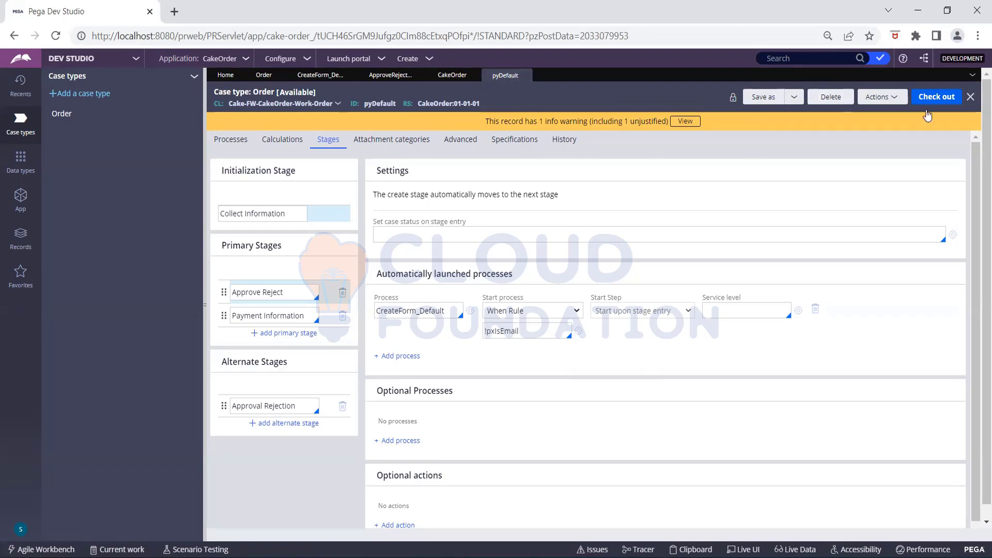
click(954, 98)
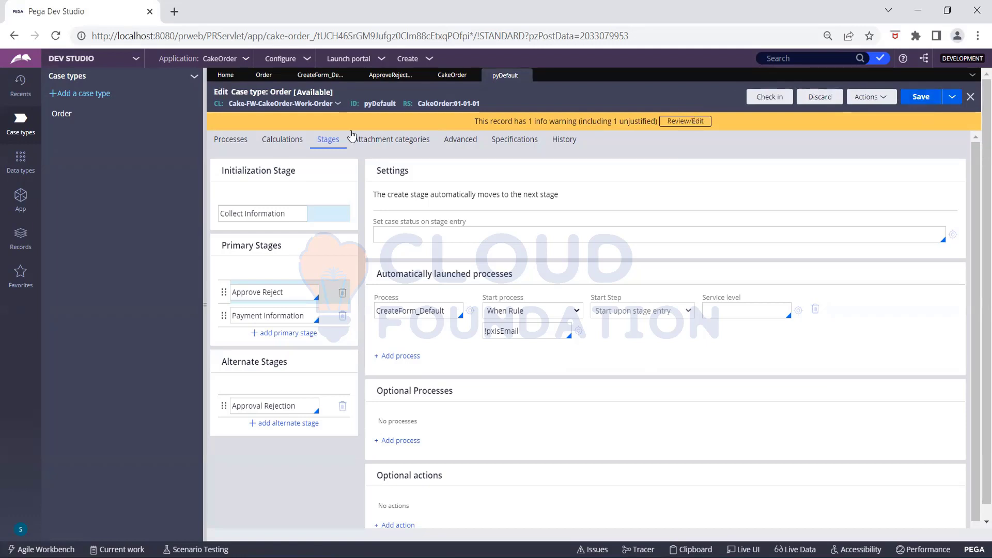
click(214, 147)
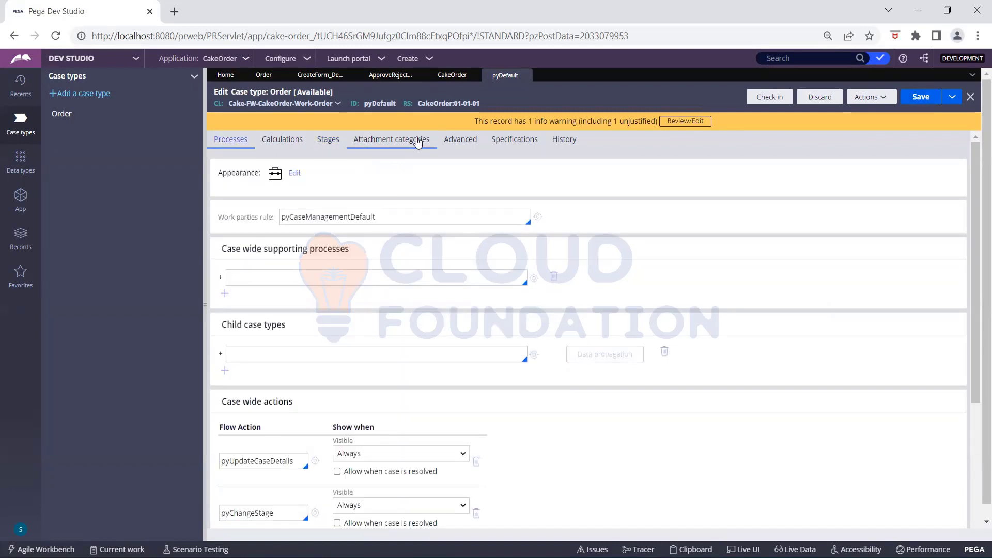
- Move Stage 3 to the top of the primary stages and rename it 'Collect Information'
click(328, 141)
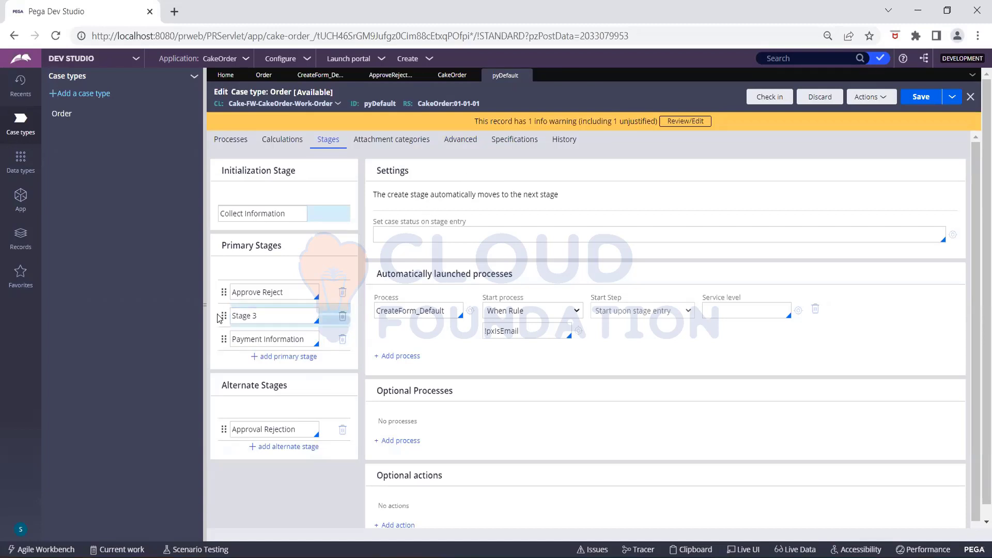
drag(219, 315, 223, 291)
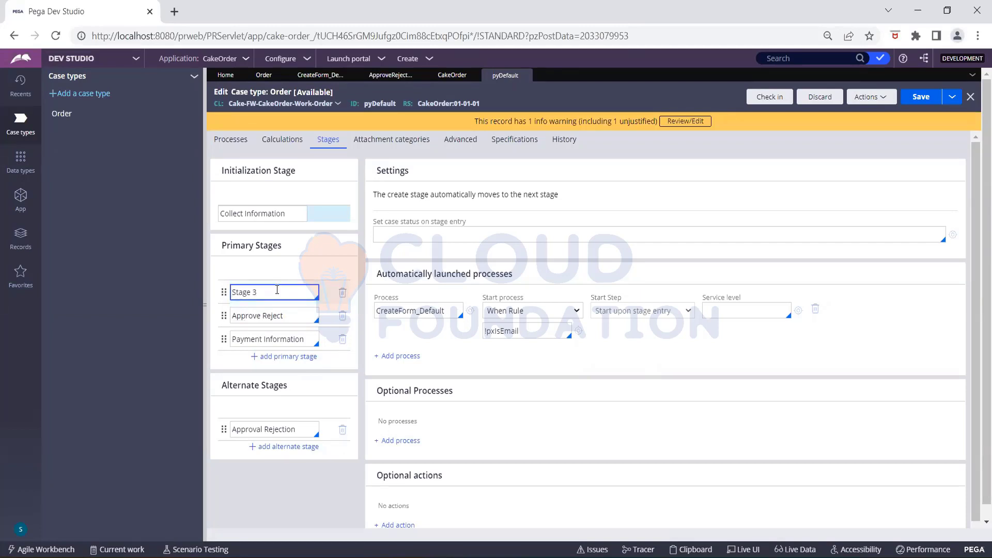
click(278, 293)
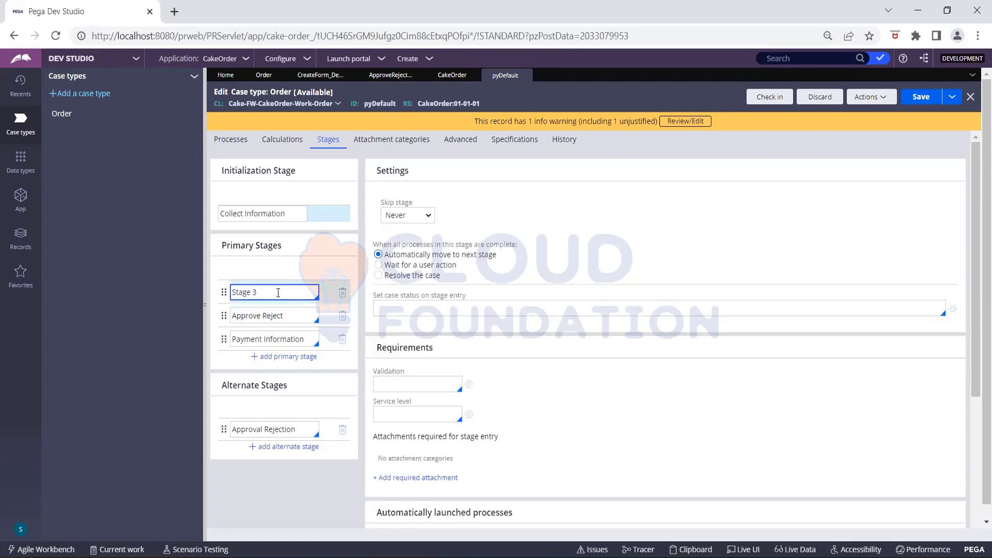
key(BackSpace)
key(BackSpace)
key(BackSpace)
key(BackSpace)
key(BackSpace)
key(BackSpace)
key(BackSpace)
text(Collect Information)
click(290, 316)
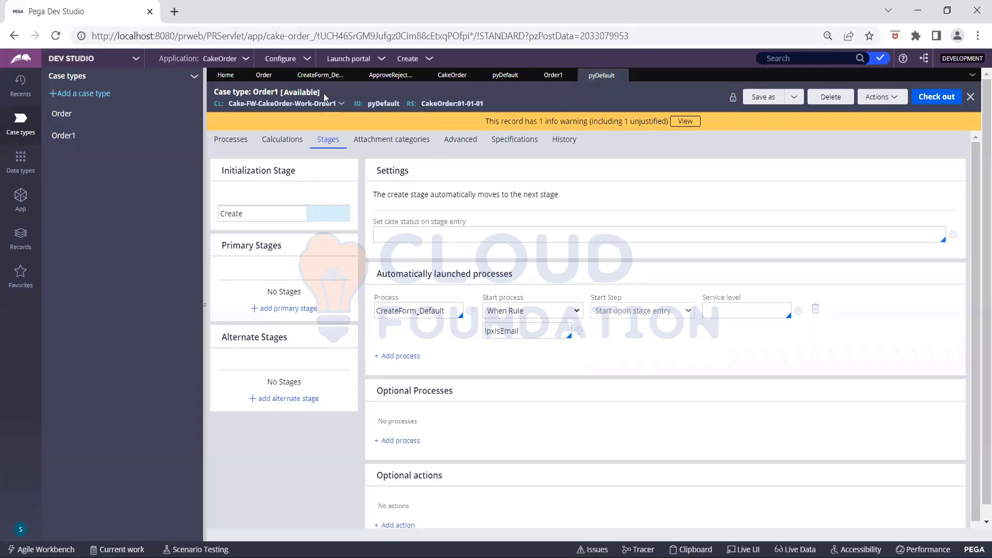
- Return to the Order stage definitions and refresh the record to restore the blank initialization stage name
click(497, 80)
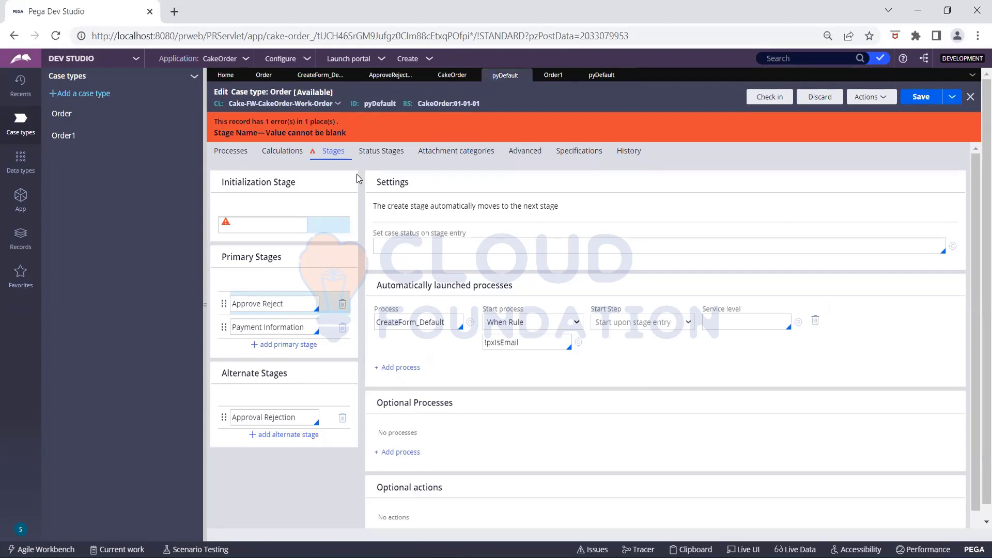
click(311, 222)
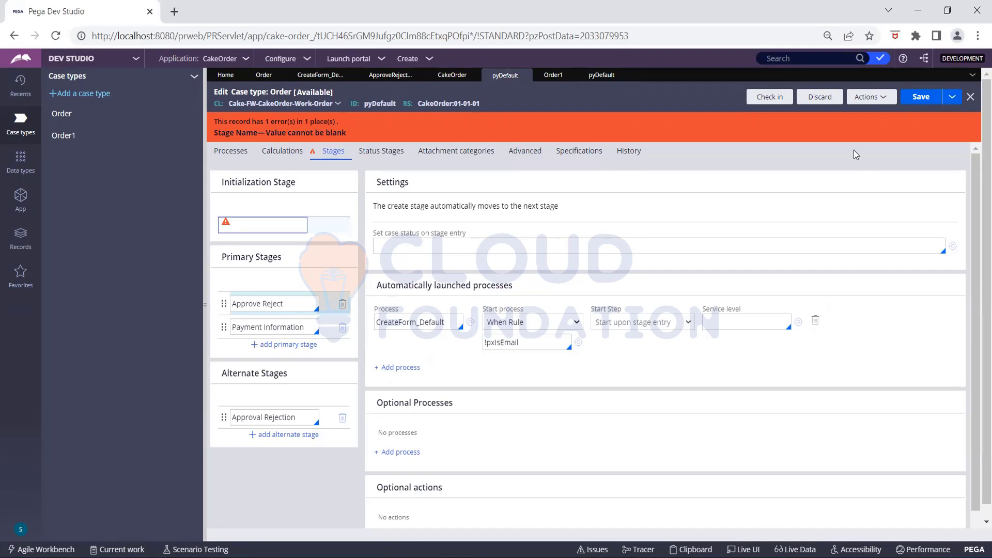
click(871, 96)
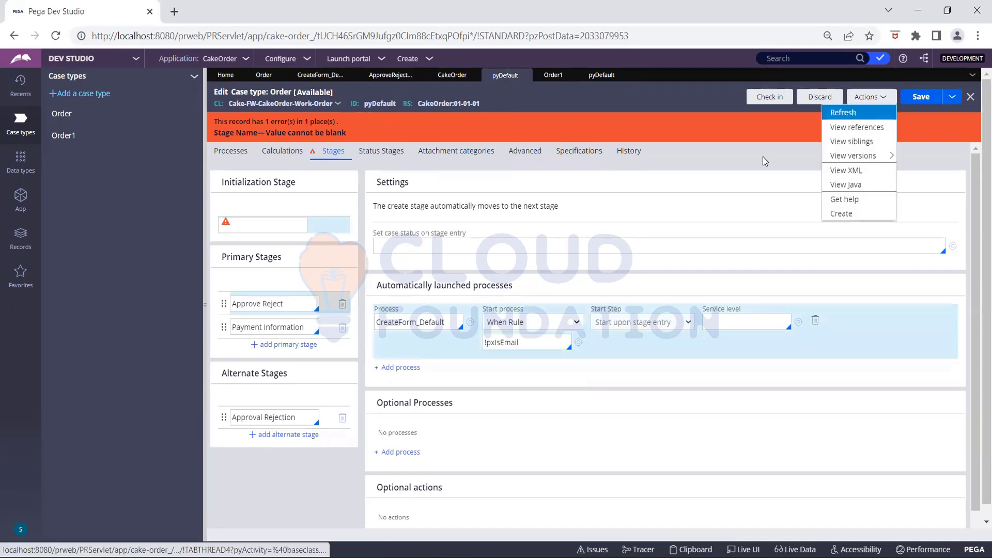
click(843, 112)
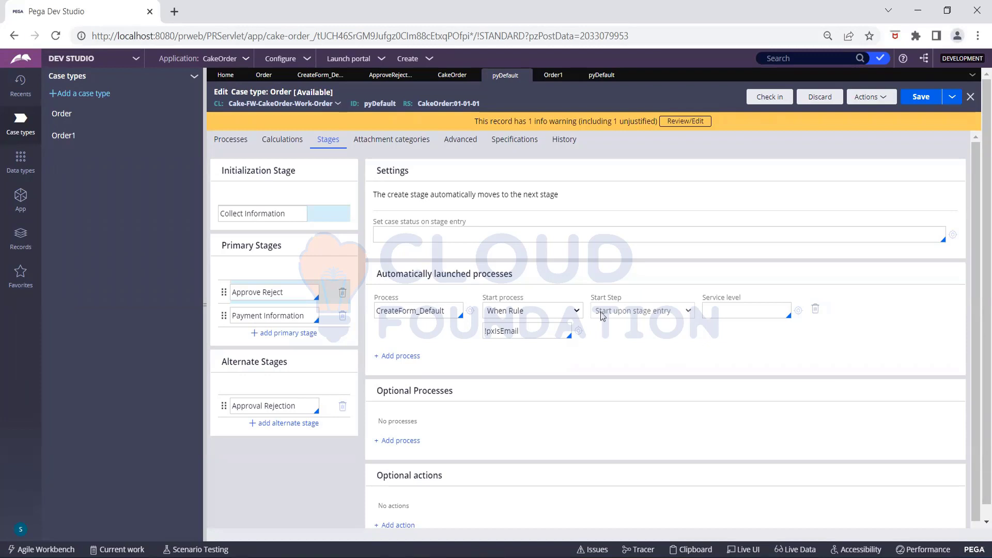
- Change CreateForm_Default's start When Rule from !pxIsEmail to Never and save the Order stages
click(578, 311)
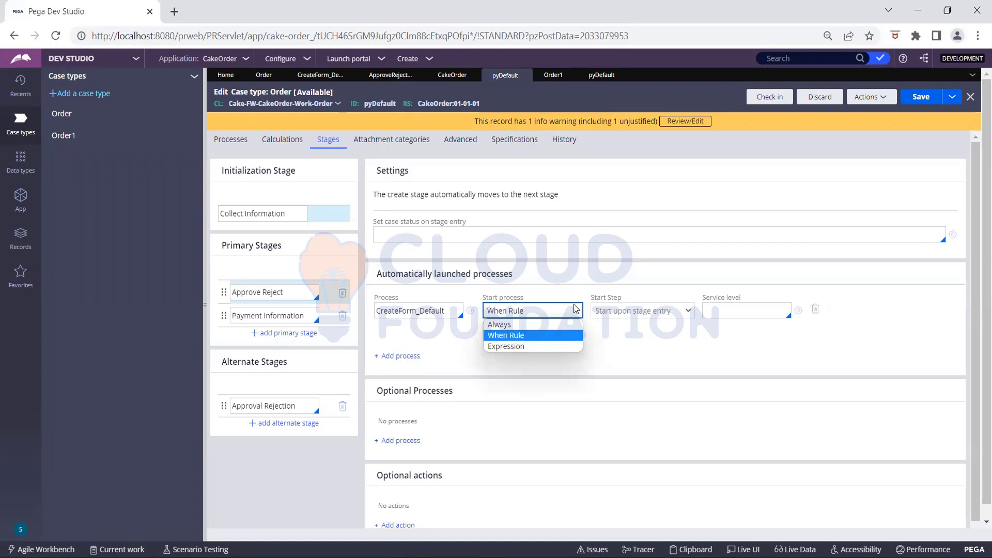
key(Up)
click(559, 335)
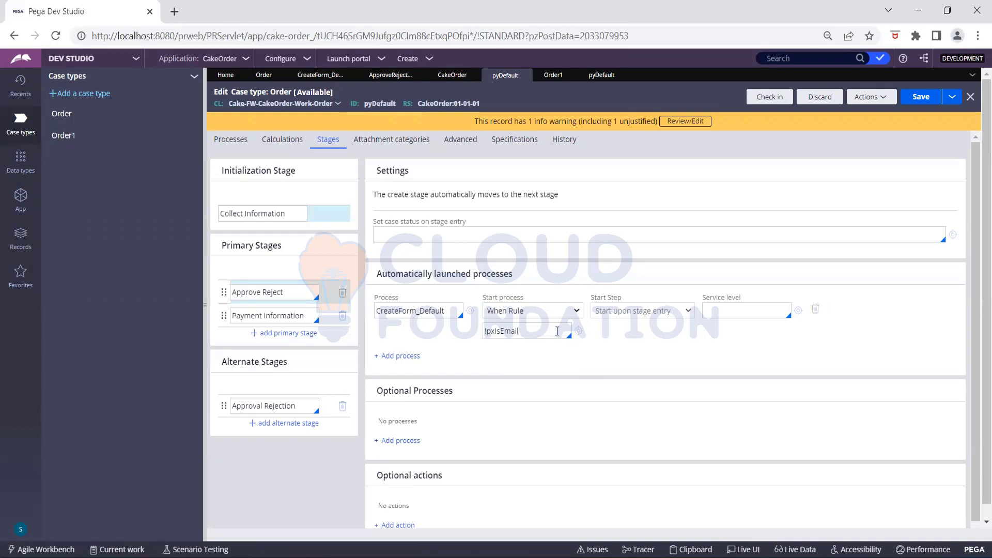
click(557, 330)
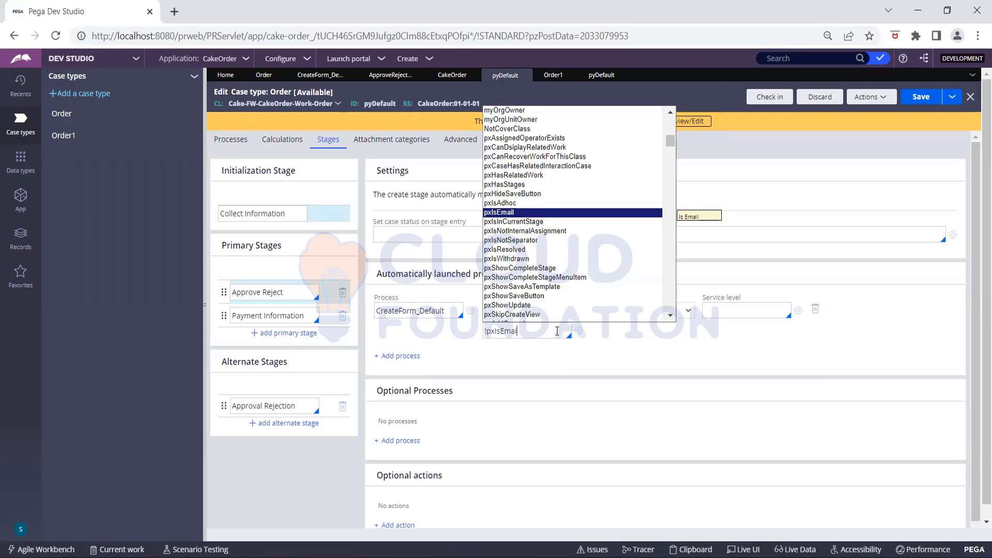
key(BackSpace)
key(BackSpace)
key(BackSpace)
key(BackSpace)
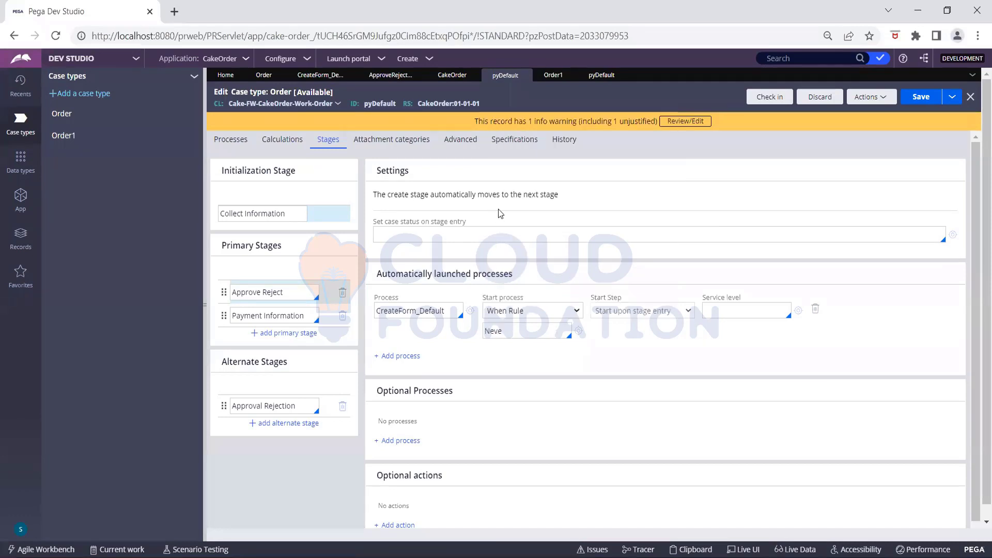
text(r)
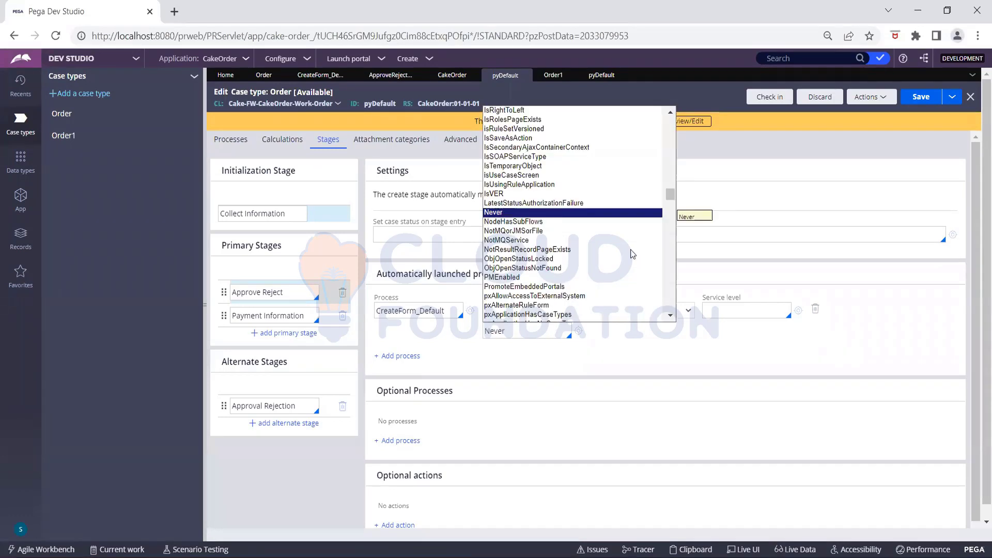
click(693, 253)
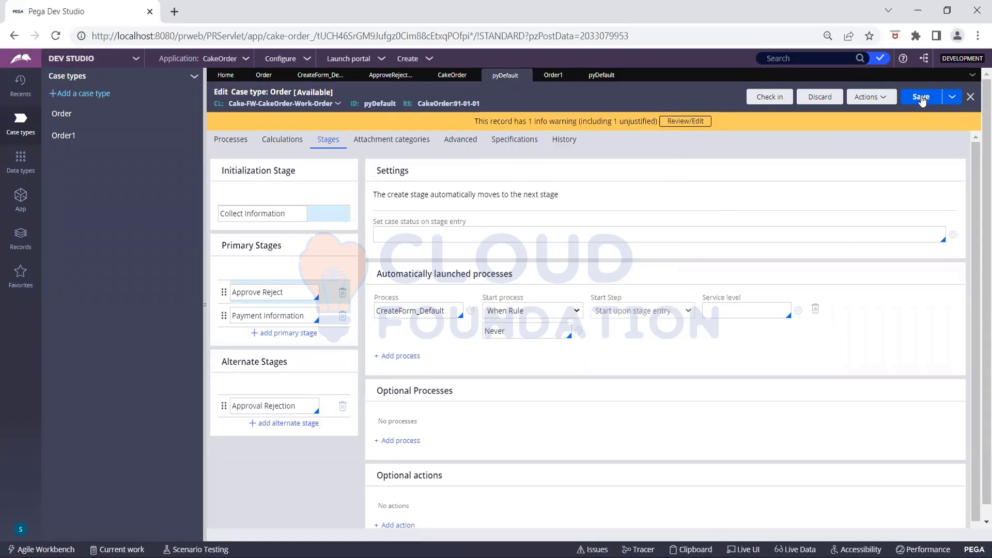
click(920, 98)
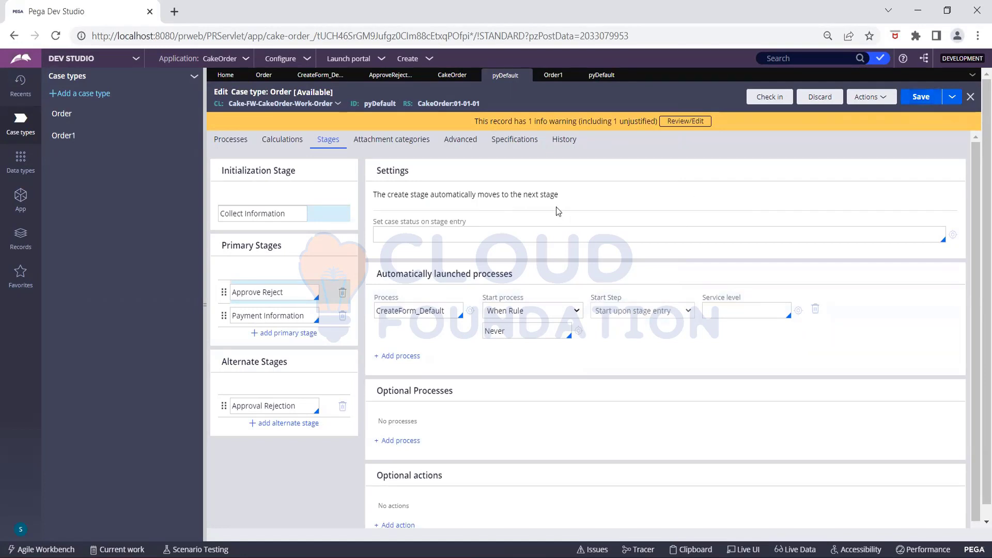
click(402, 357)
click(498, 378)
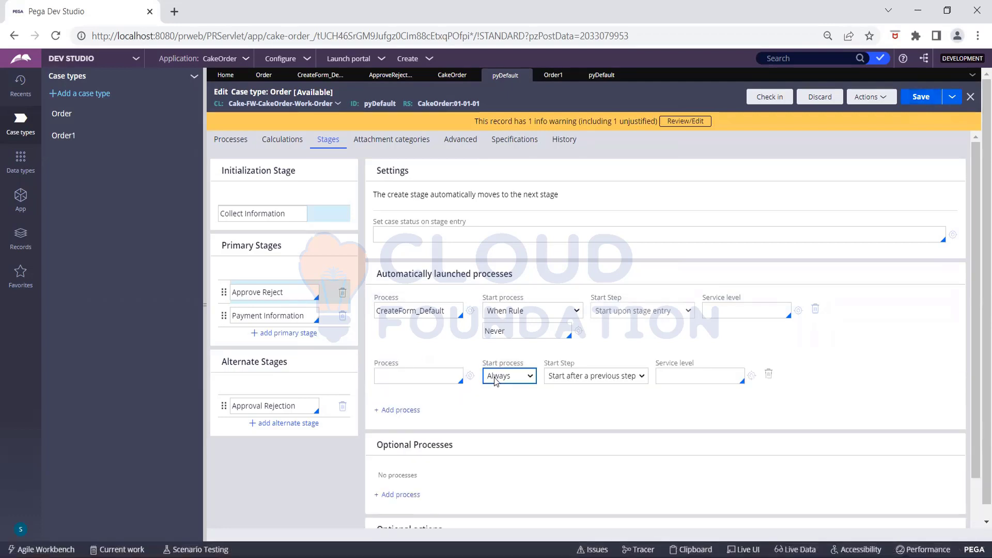
click(443, 382)
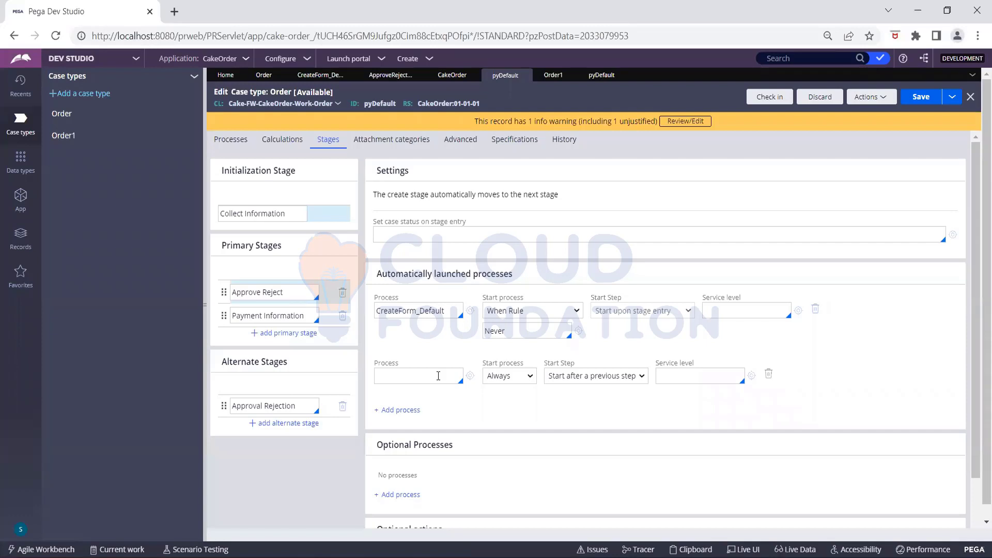
click(438, 376)
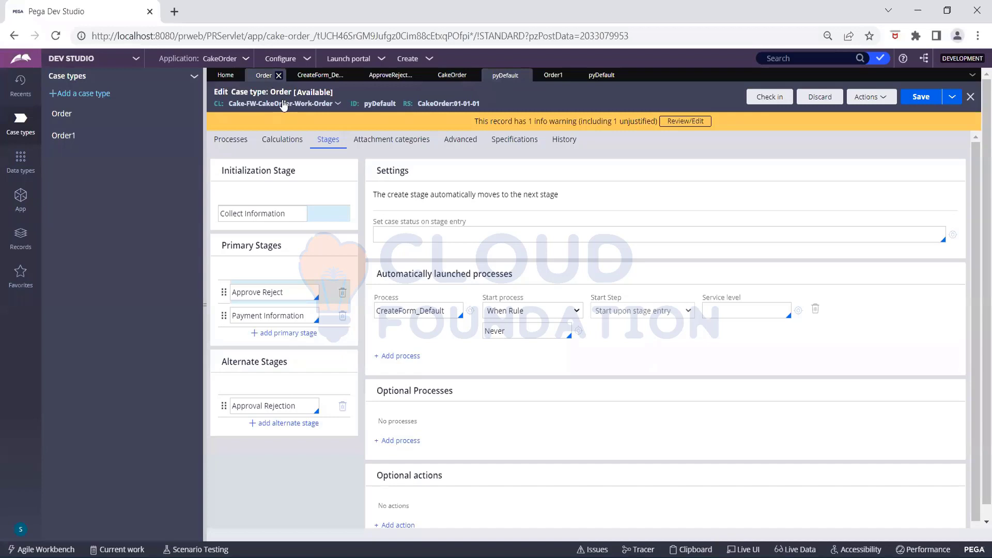
- Refresh the Order case type, save and run a test case, then switch to Order1's life cycle
click(420, 200)
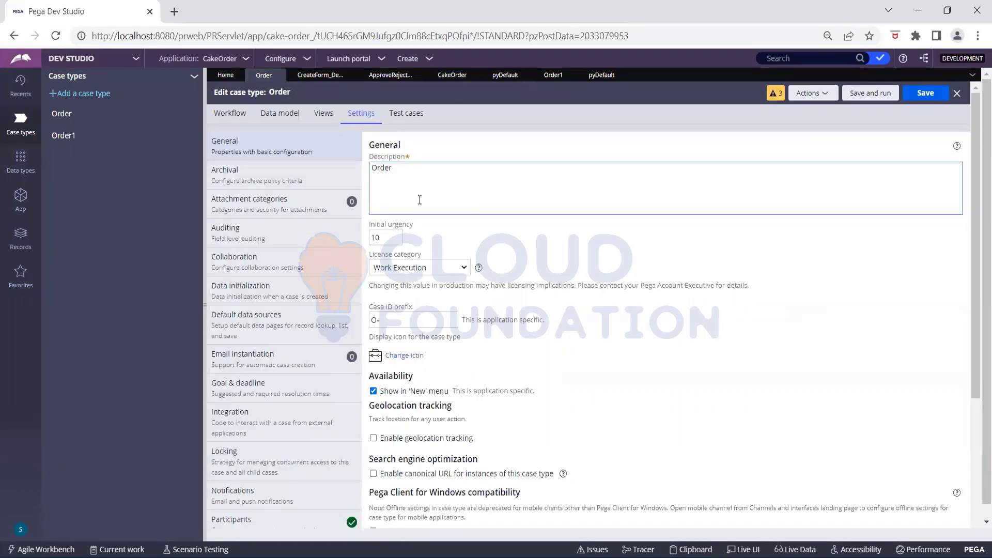
click(238, 120)
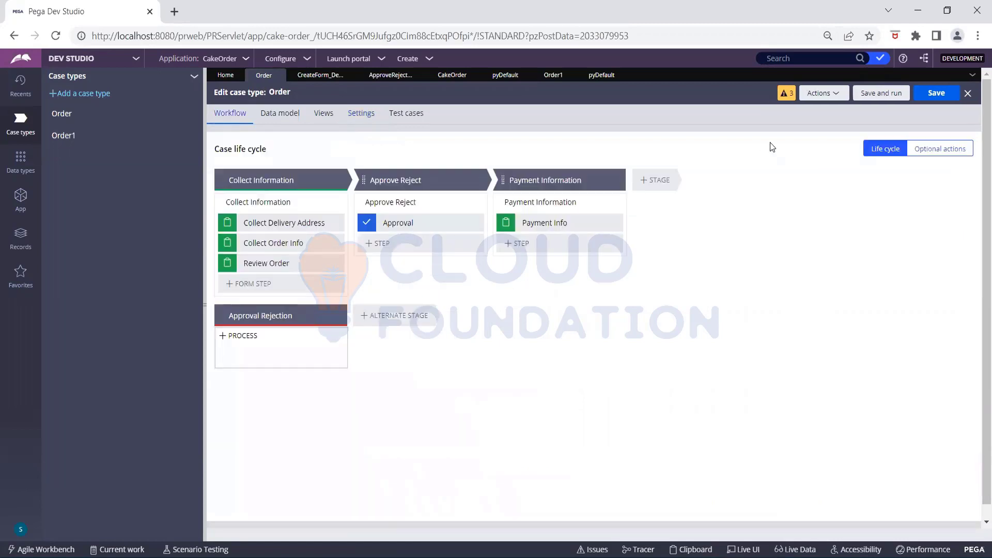
click(831, 105)
click(796, 138)
click(881, 93)
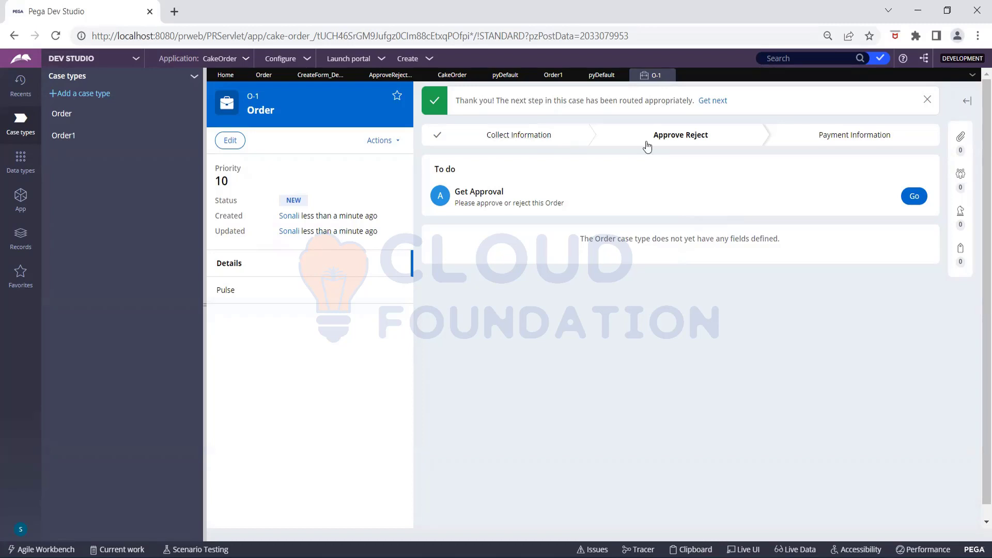
click(552, 77)
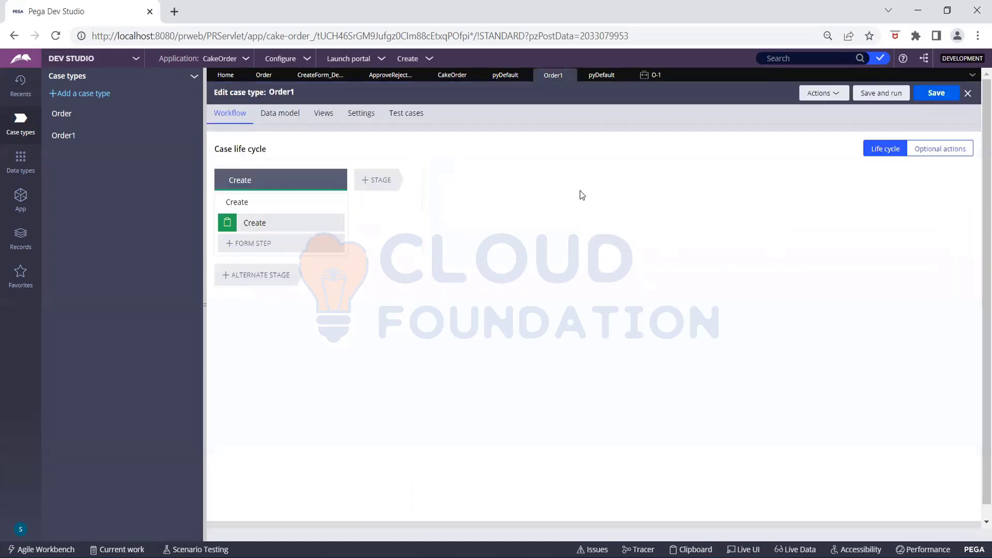
- Add a stage named Collect Information after the Create stage
click(381, 181)
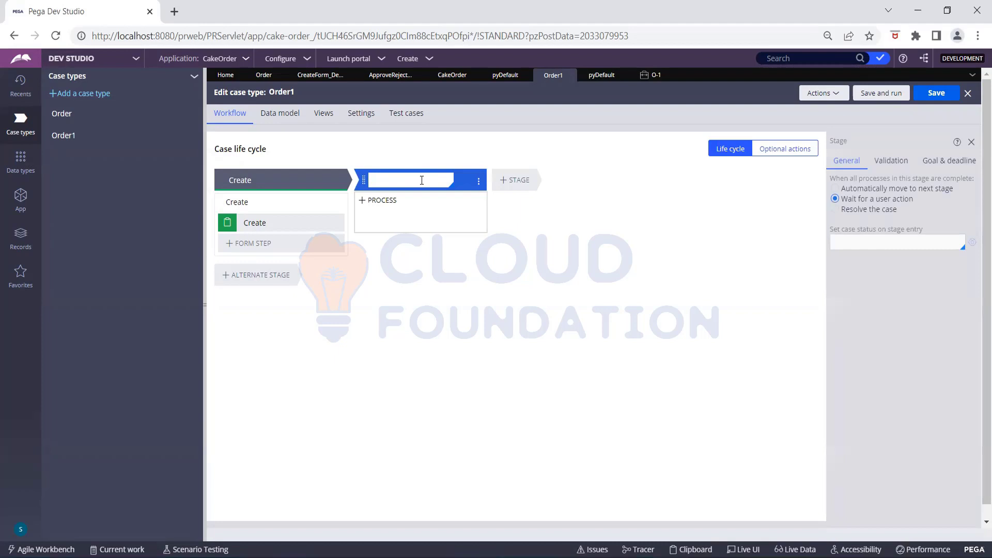
text(Collect Informatio)
text(n)
- Add Collect Address Info, Collect Cake Info and Review collect-information steps to the stage
click(403, 226)
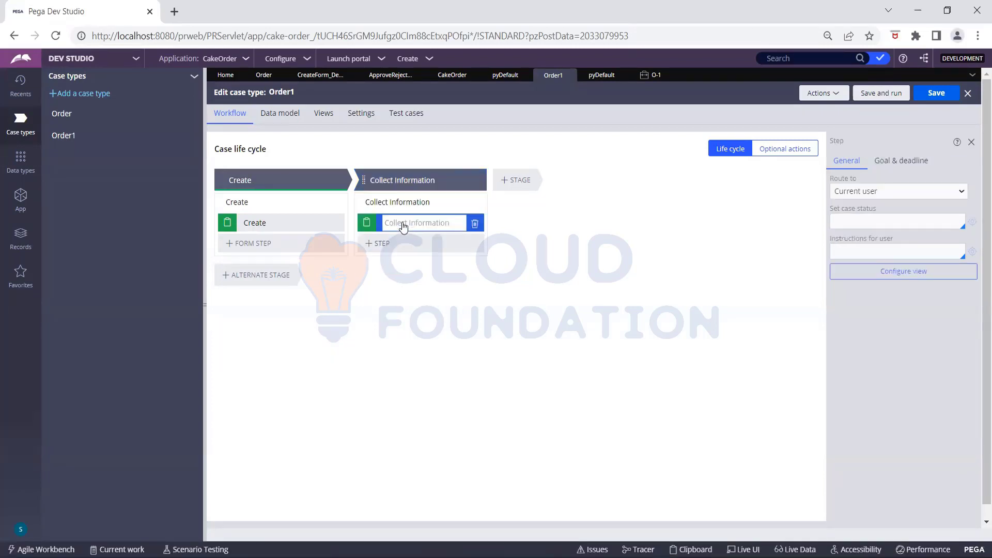
text(Collect Address Info)
click(390, 244)
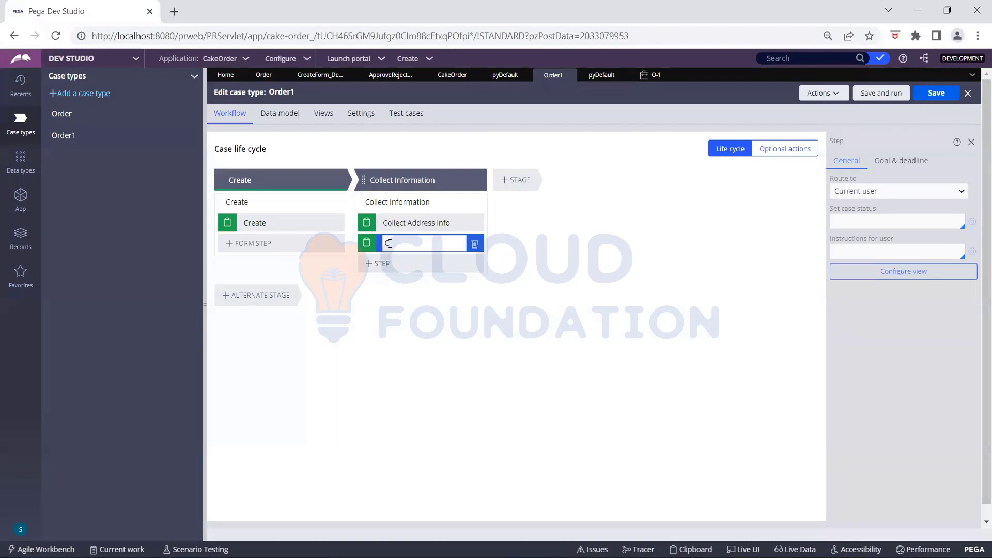
text(Collect Cake Info)
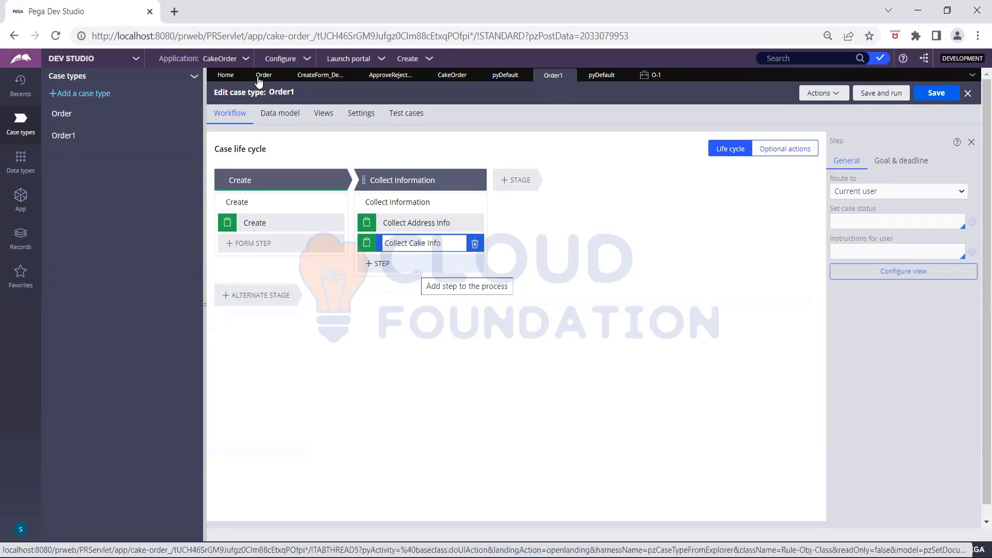
click(414, 264)
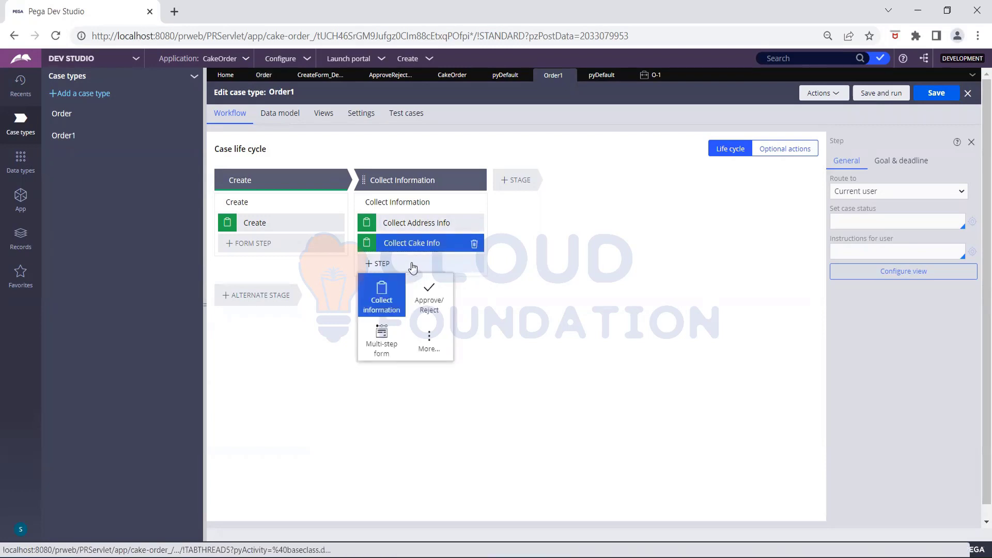
click(385, 296)
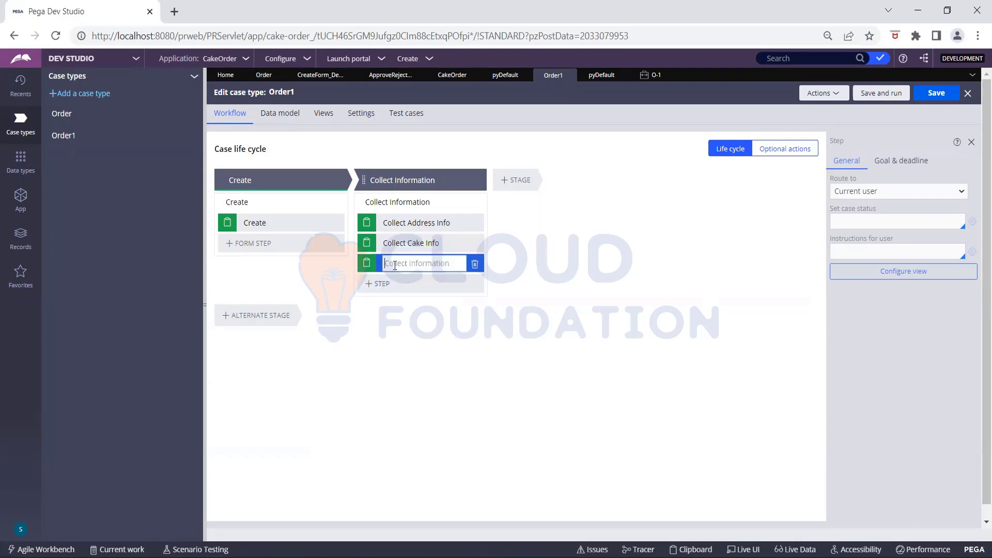
text(Review)
- Add an Approve Reject stage after Collect Information with an approval step named Approval
click(511, 182)
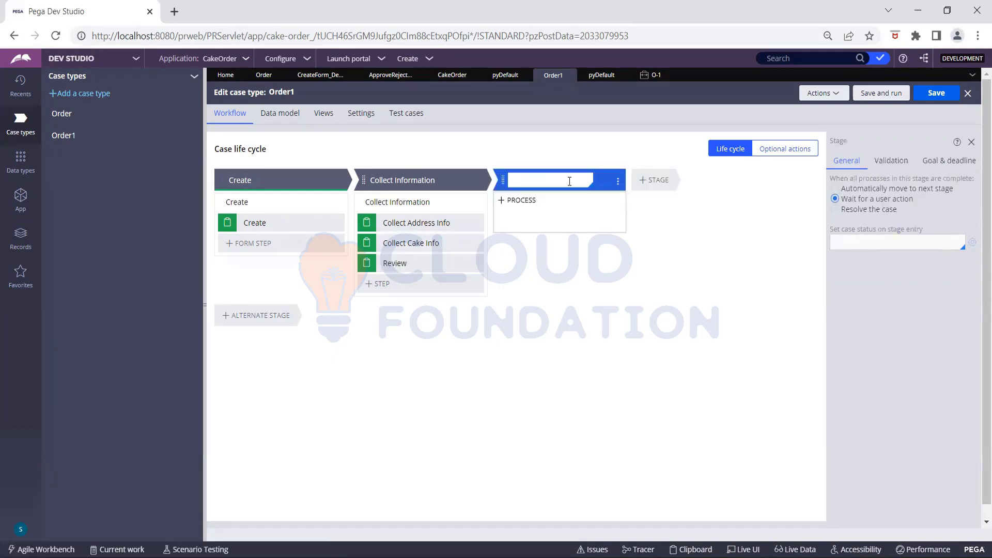
text(Approve Reject)
click(568, 238)
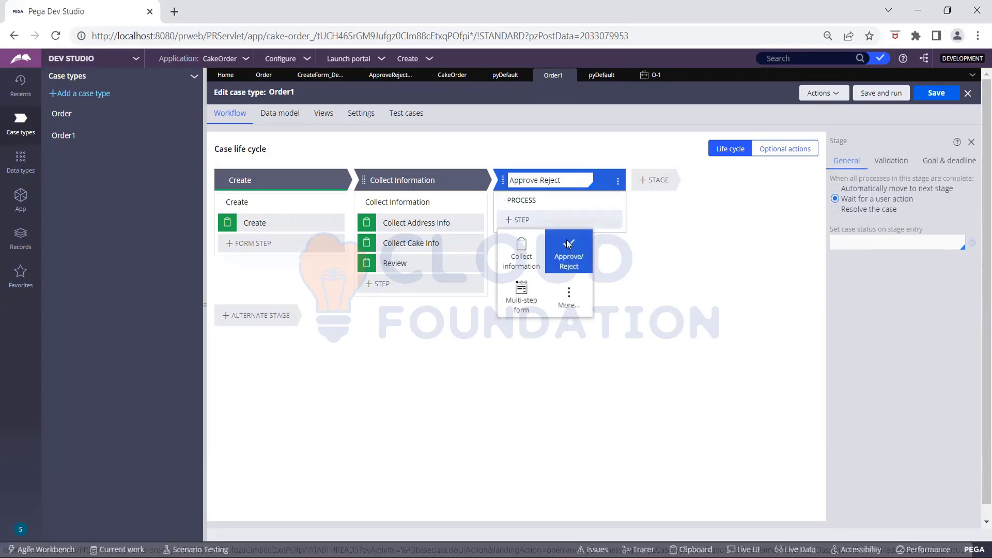
click(568, 244)
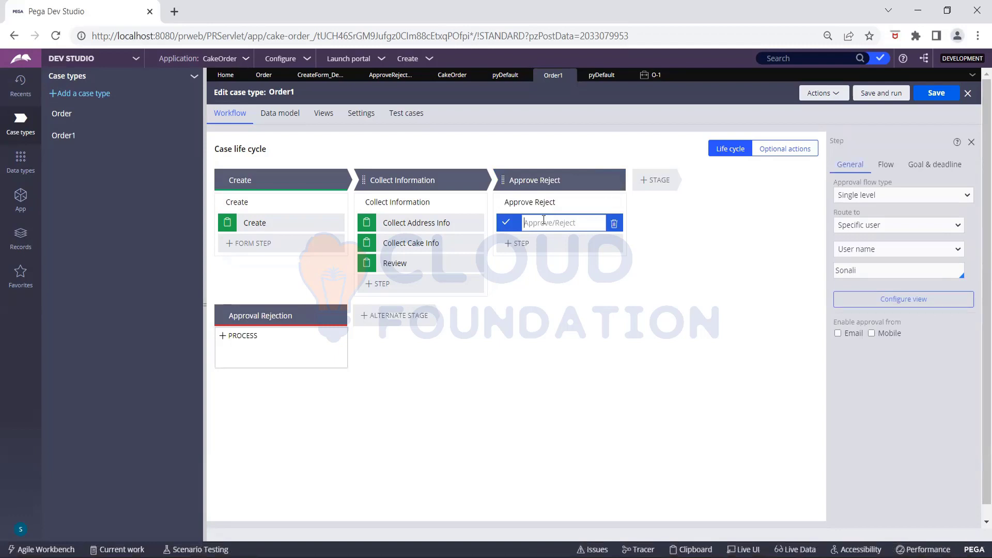
text(Approval)
key(Return)
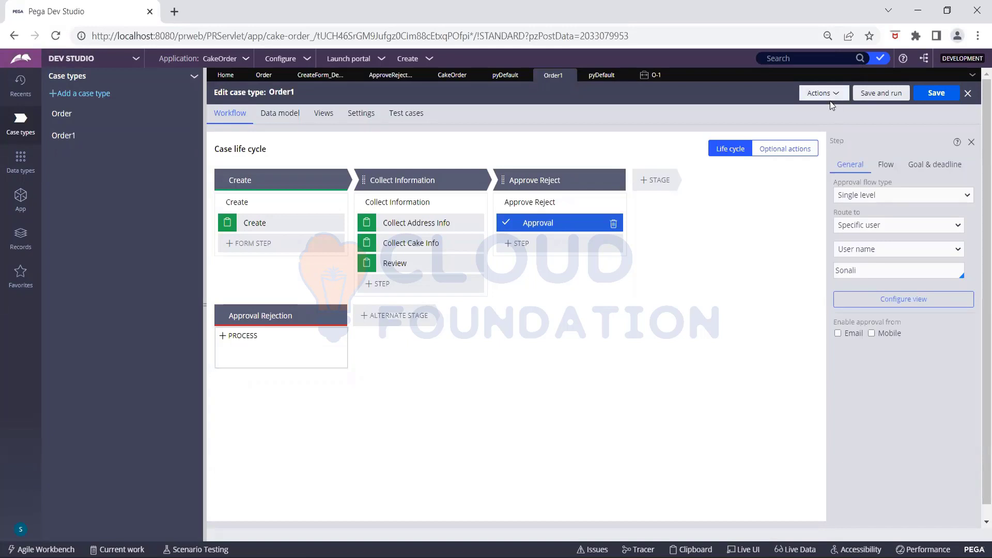
click(559, 181)
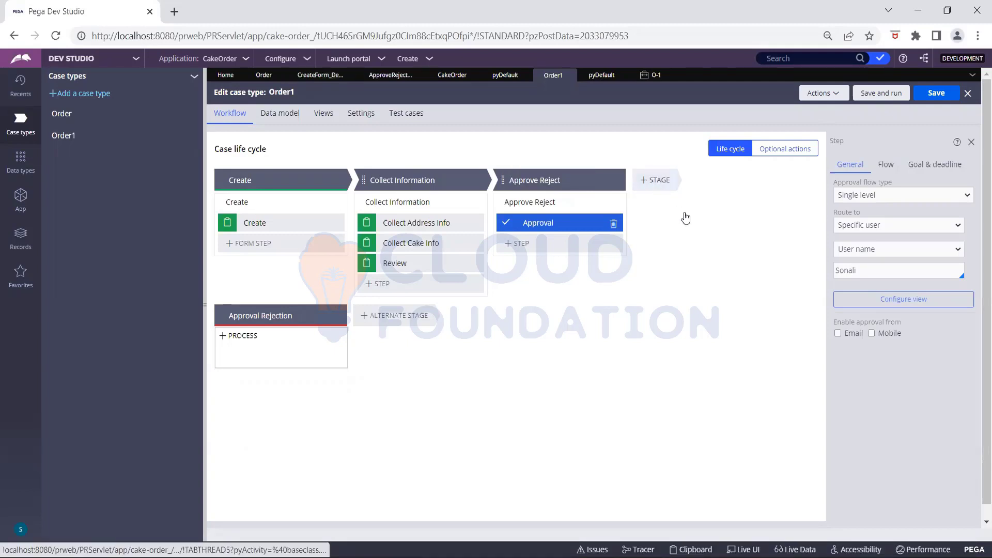
- Add a Payment Information stage with a Payment Info collect-information step and save Order1
click(655, 180)
text(P)
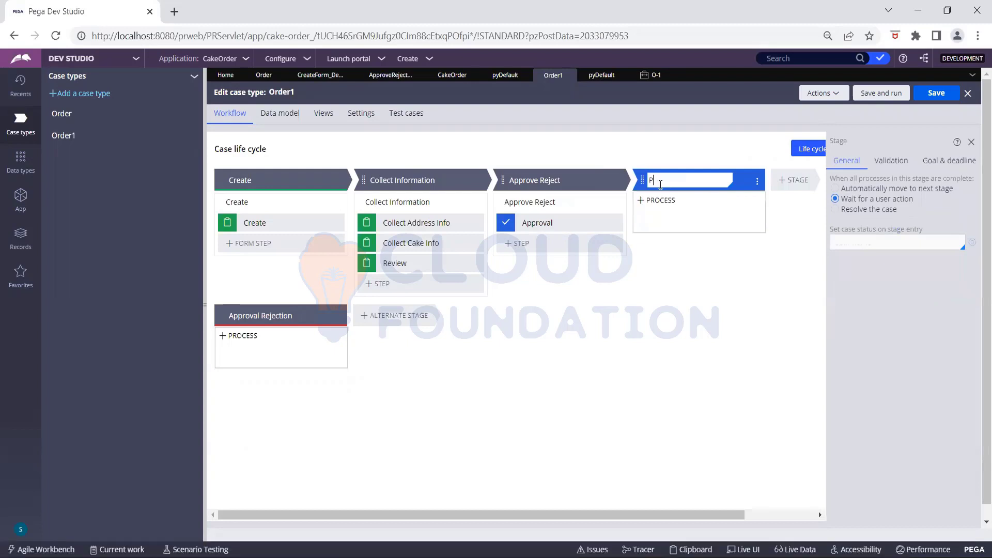
text(ayment Information)
click(671, 220)
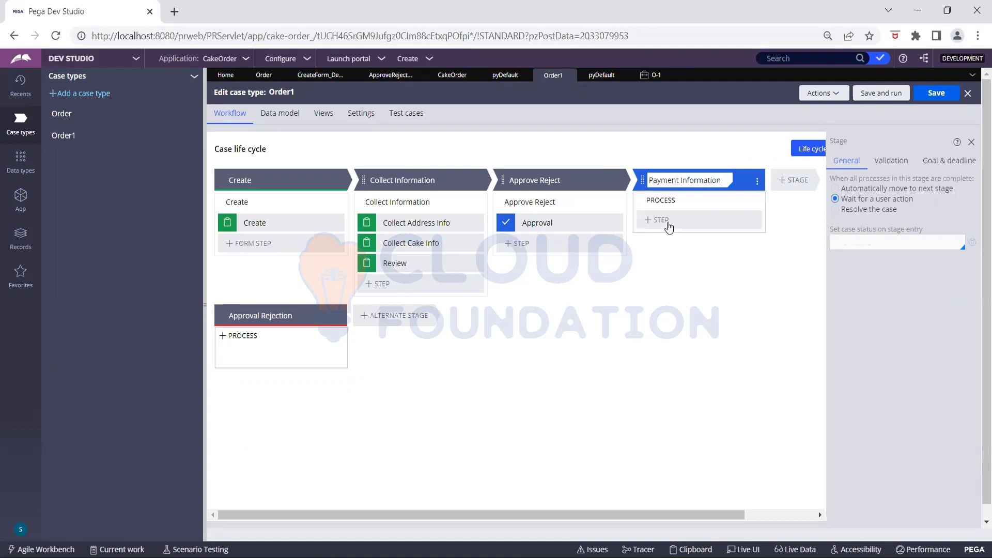
click(669, 226)
click(680, 222)
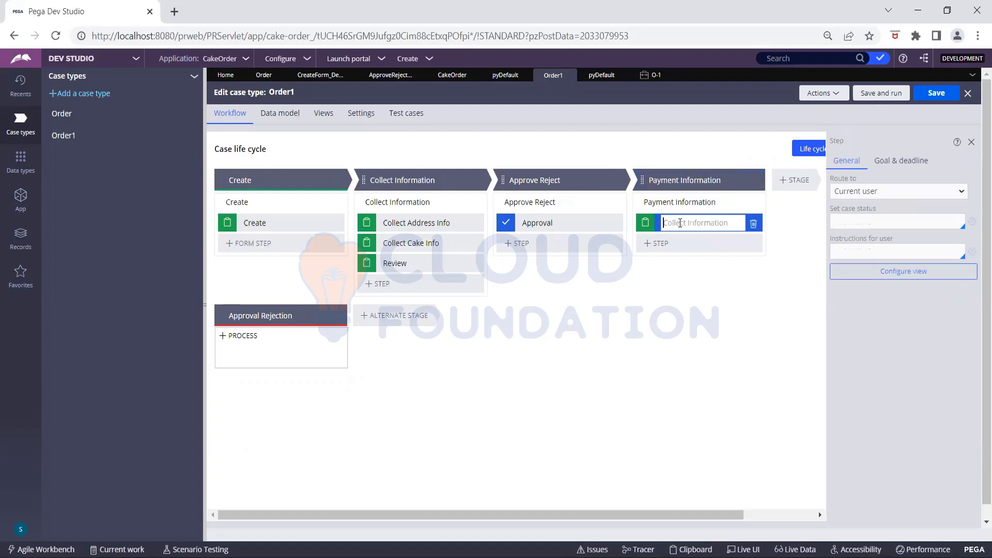
text(Payment Info)
click(939, 98)
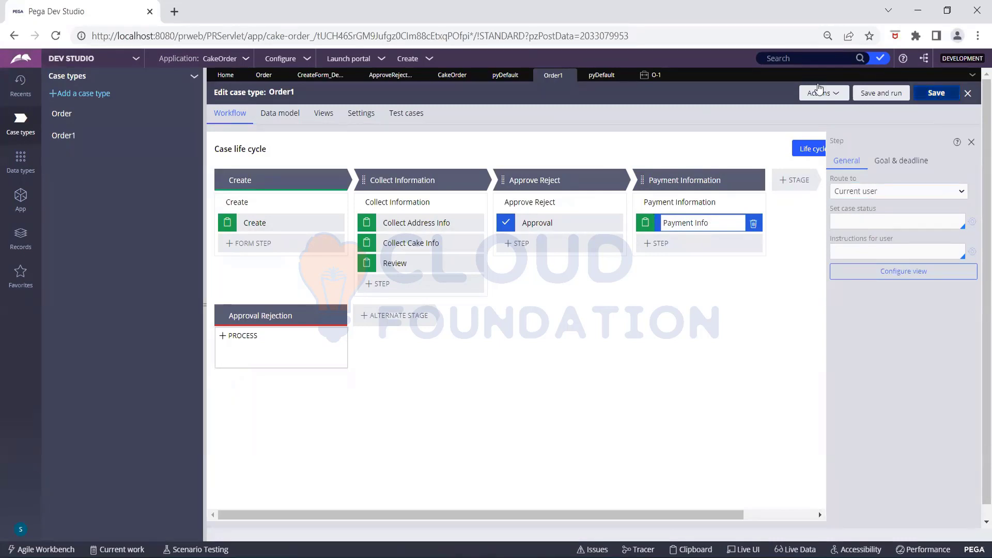
click(822, 96)
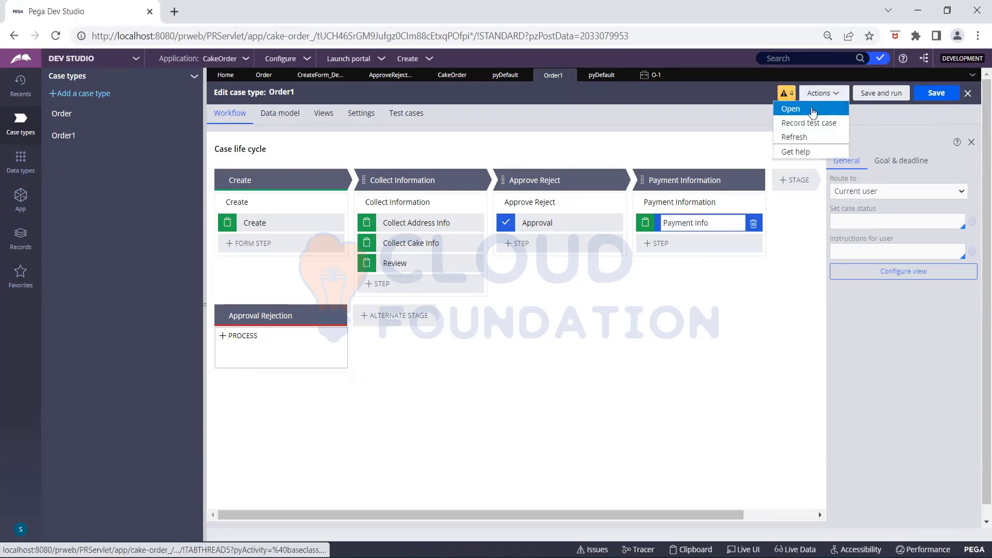
- Open the Order1 case type rule, check it out and set its When Rule to Never, then save
click(811, 111)
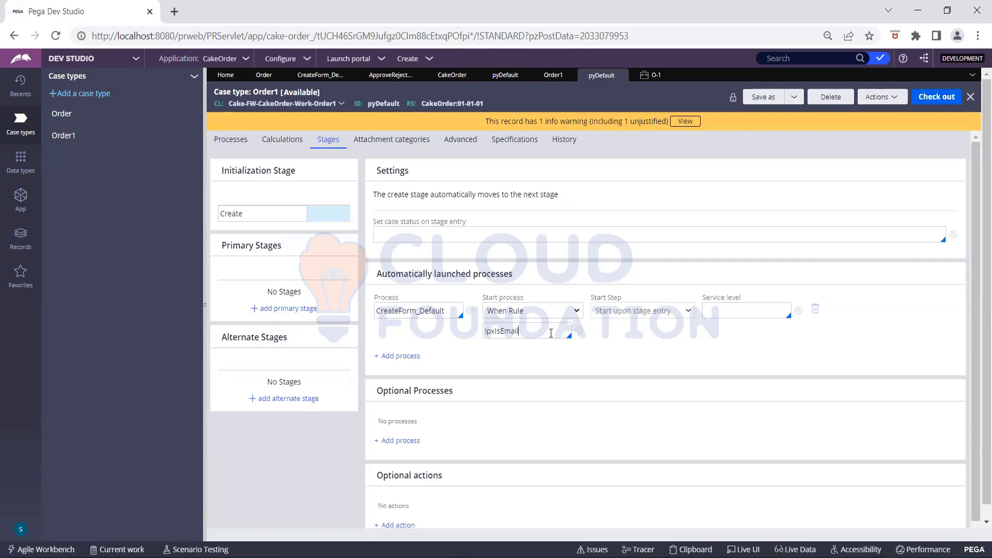
key(BackSpace)
key(BackSpace)
key(BackSpace)
key(BackSpace)
key(BackSpace)
key(BackSpace)
key(BackSpace)
key(BackSpace)
click(948, 100)
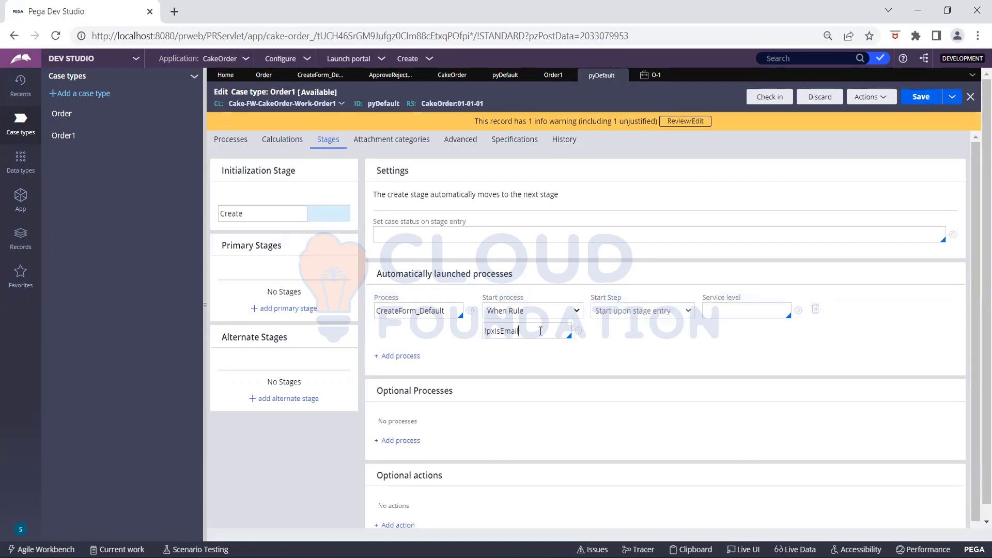
key(BackSpace)
key(BackSpace)
key(BackSpace)
key(BackSpace)
key(BackSpace)
key(BackSpace)
key(BackSpace)
key(BackSpace)
key(BackSpace)
text(Never)
click(817, 189)
click(921, 98)
- Cancel the check-in, refresh the rule form and discard the checked-out changes
click(770, 99)
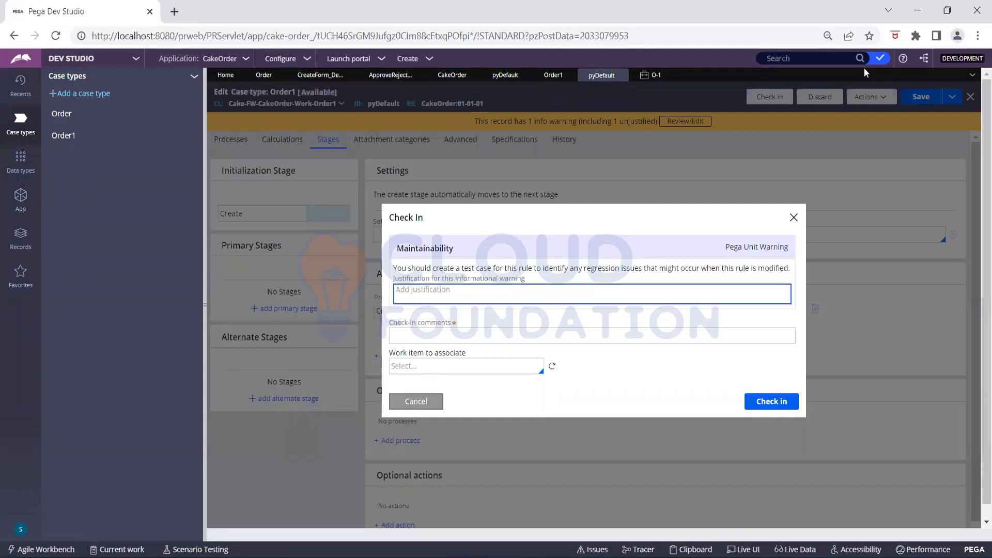
key(Escape)
click(862, 100)
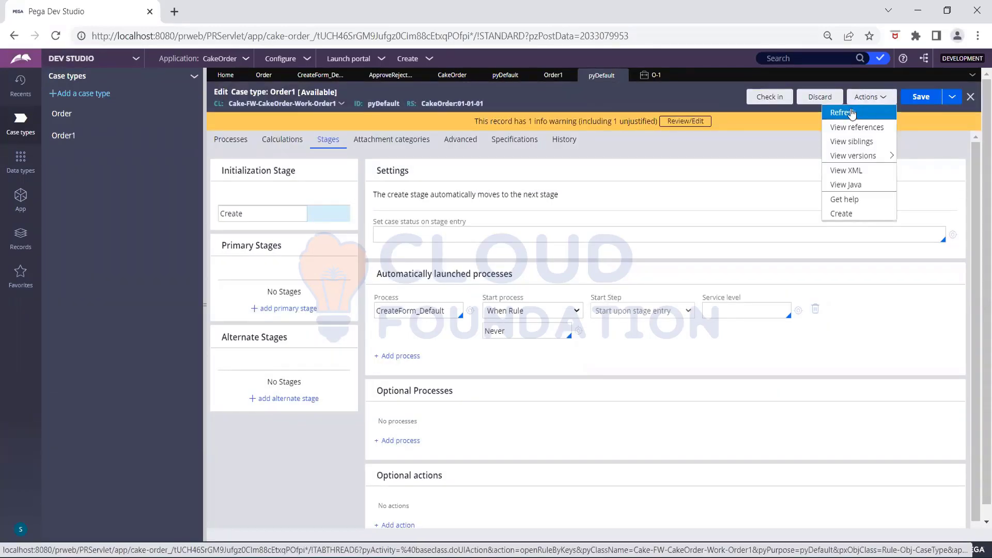
click(851, 114)
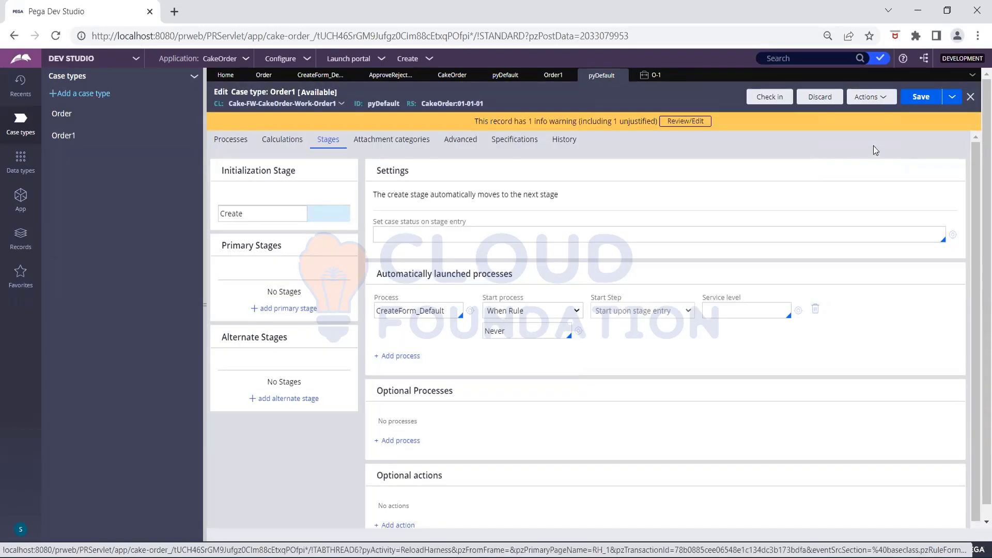
click(820, 96)
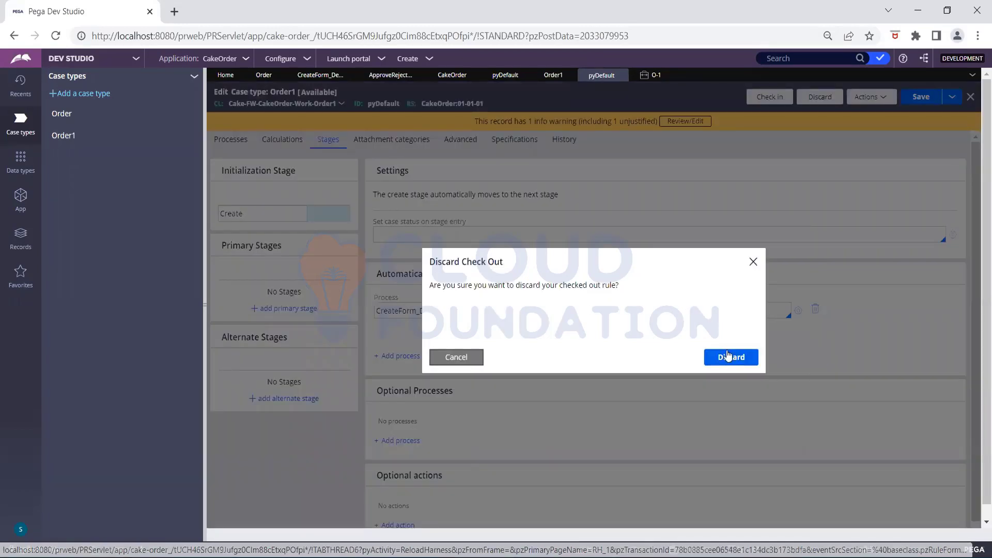
click(728, 356)
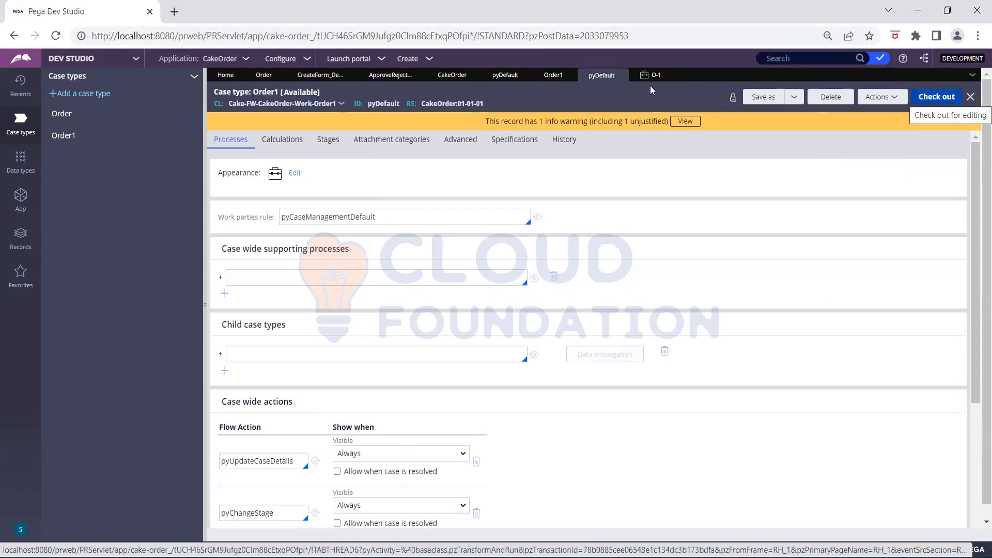
- Reopen the Order1 pyDefault case type rule form from the designer and show its Stages tab
mouse_move(622, 77)
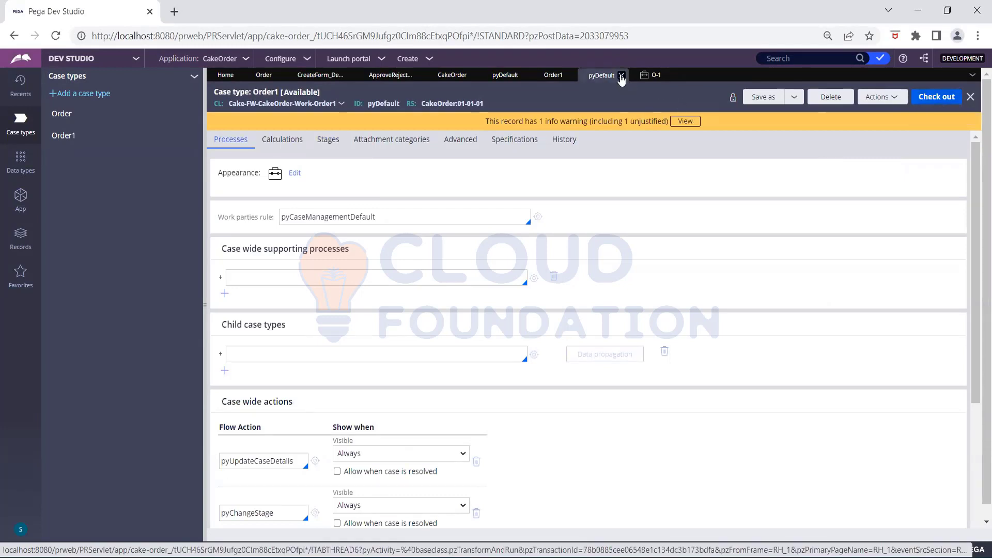
click(558, 81)
click(821, 93)
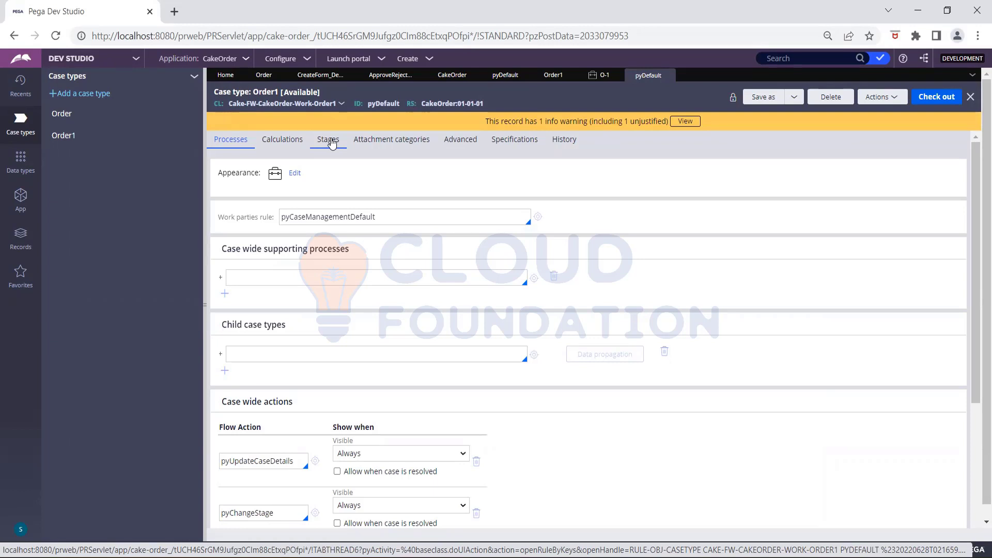
click(332, 143)
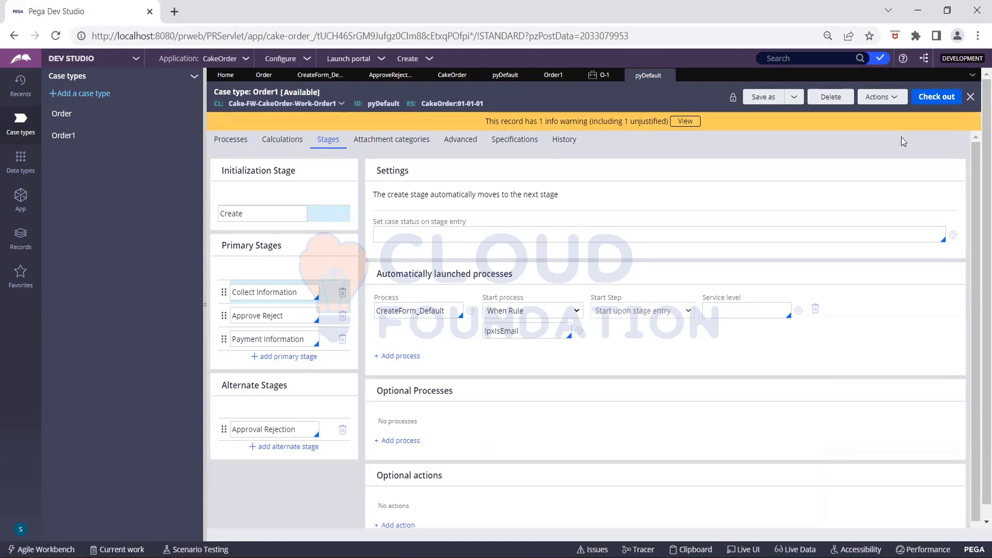
- Check out the rule, replace the !pxIsEmail When Rule on CreateForm_Default with Never, and save
click(935, 97)
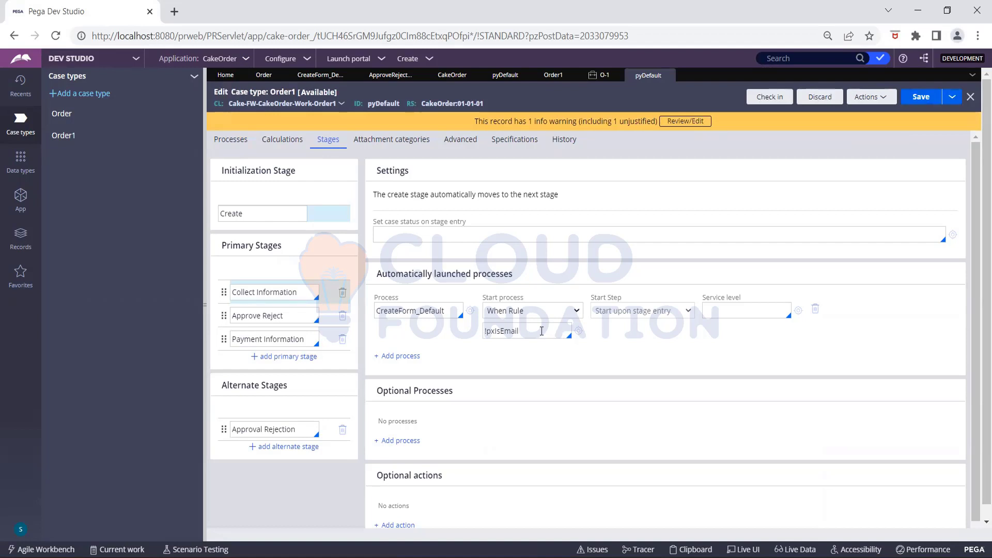
click(541, 331)
key(ctrl+a)
key(BackSpace)
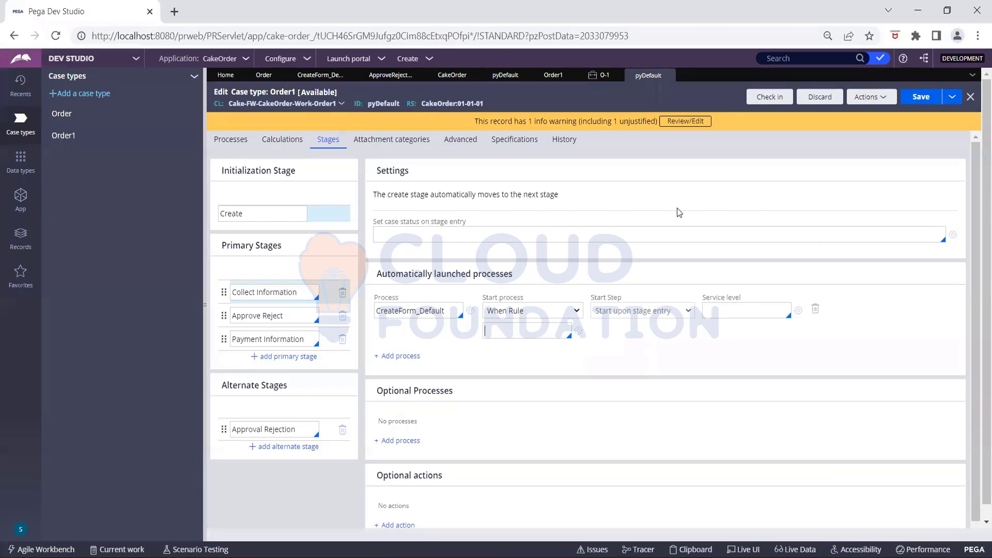
click(764, 100)
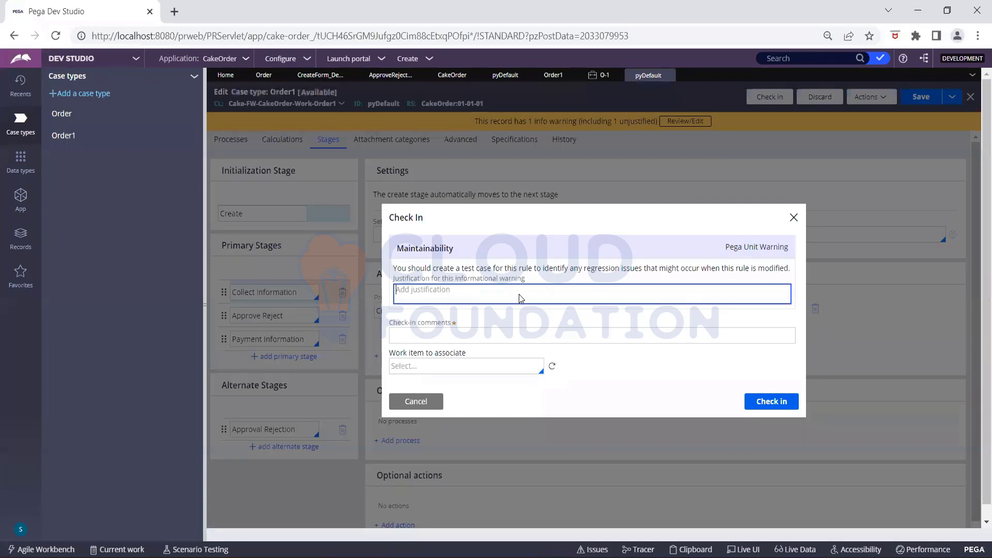
- Check the rule in with justification and comment 'Create process as never'
text(Create process as never)
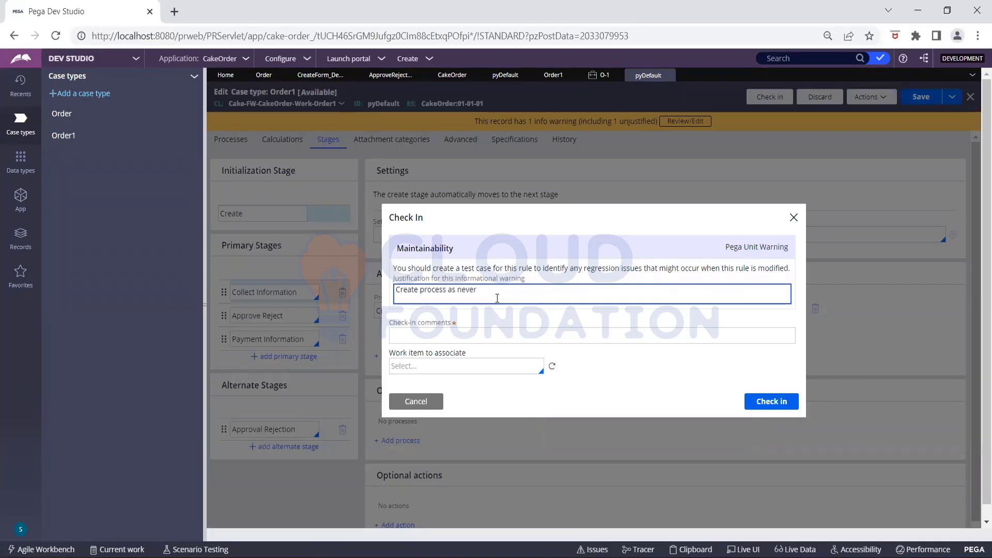
key(ctrl+a)
key(ctrl+c)
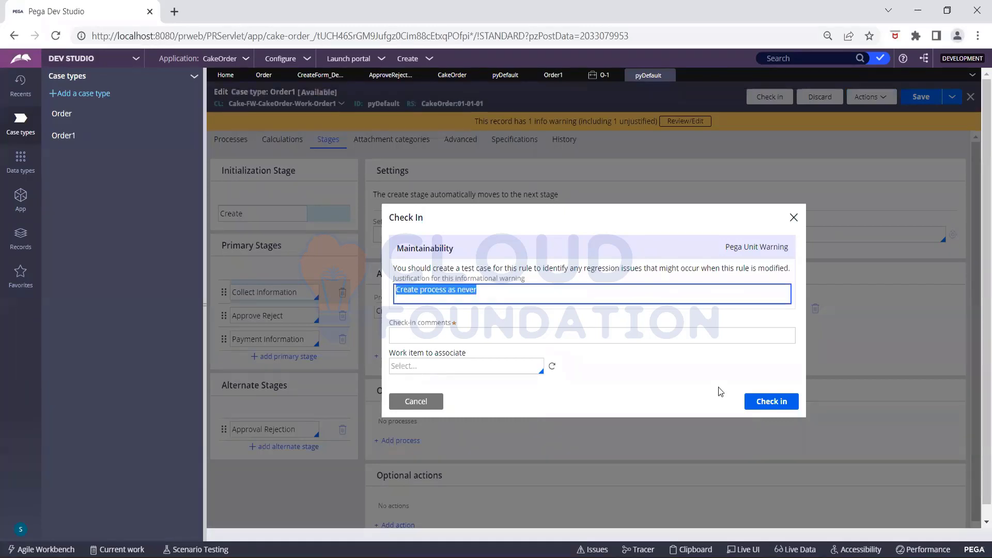
key(Tab)
key(ctrl+v)
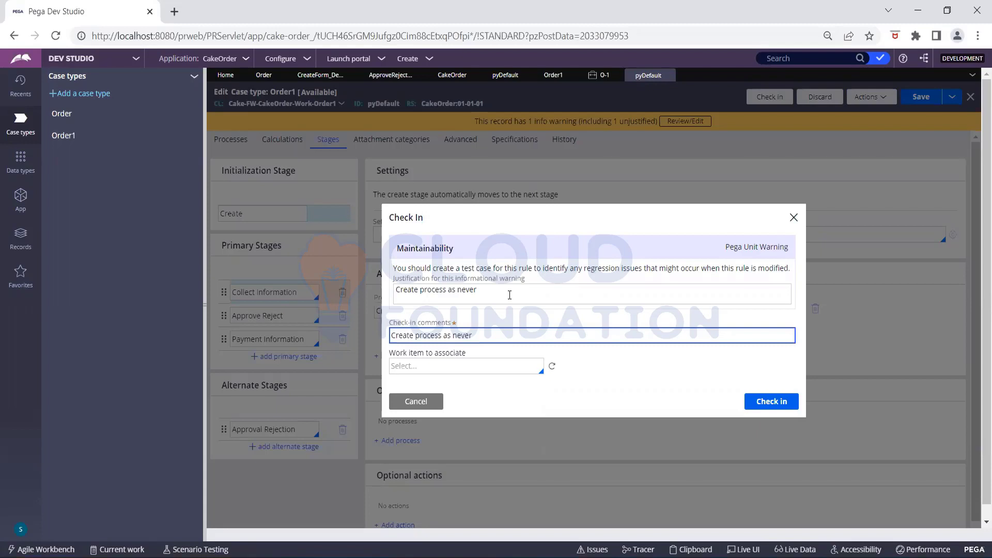
click(755, 404)
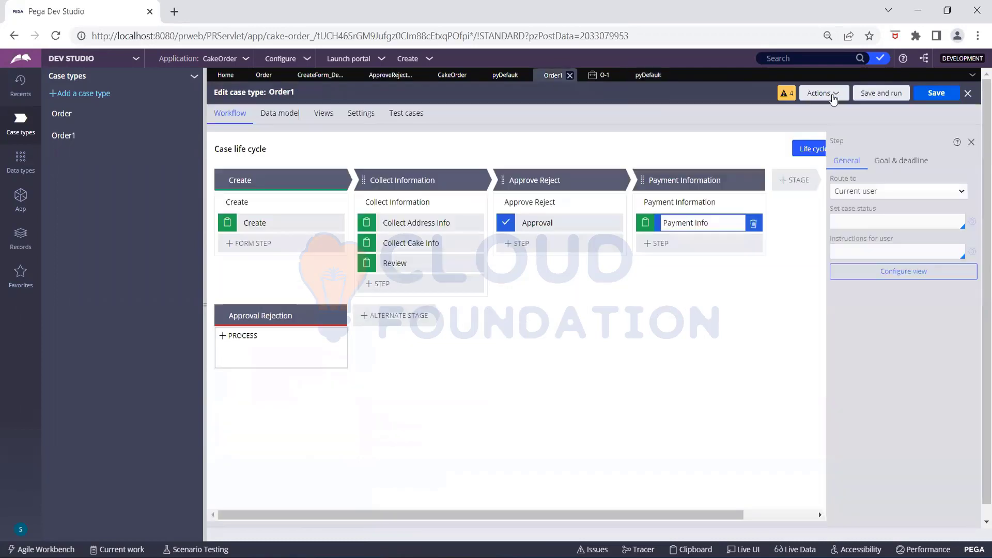
- Go back to the Order1 life cycle and refresh it to load the updated stages
click(827, 96)
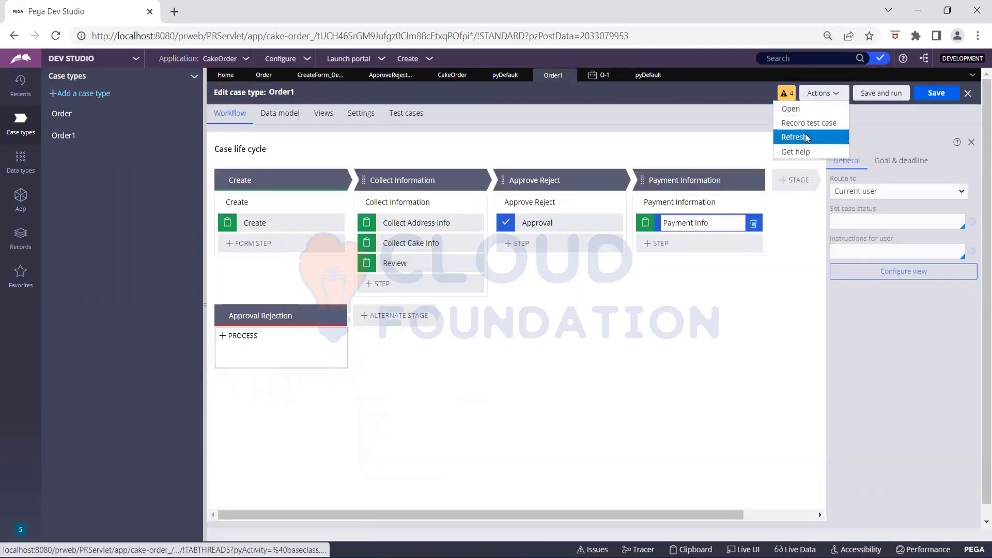
click(819, 129)
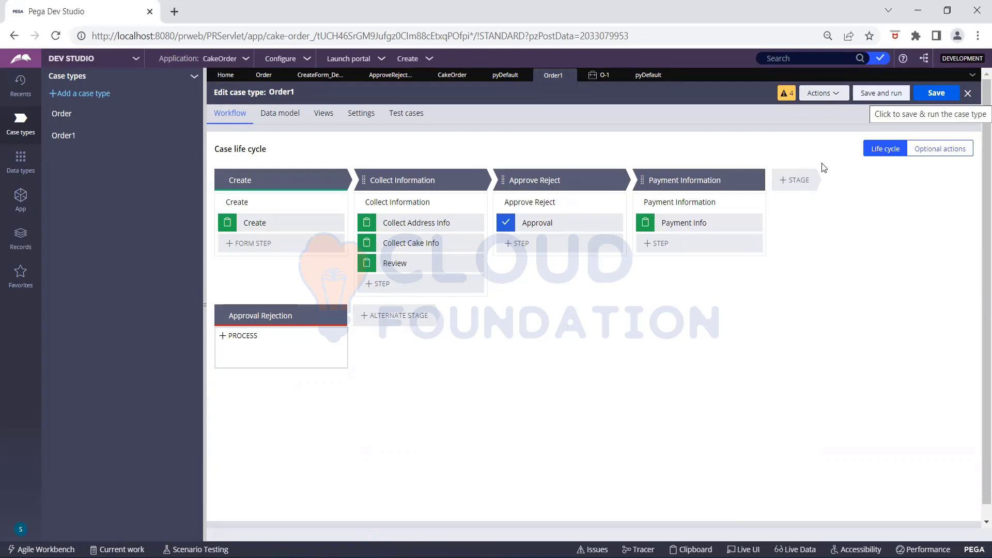
- Save and run Order1 as test case O-2, then close the O-2 case
click(868, 95)
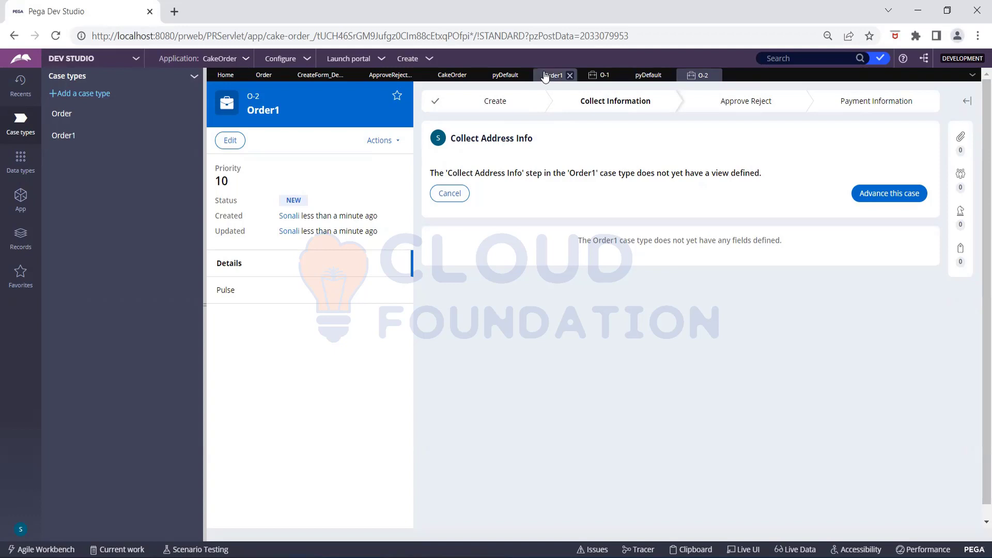
click(716, 75)
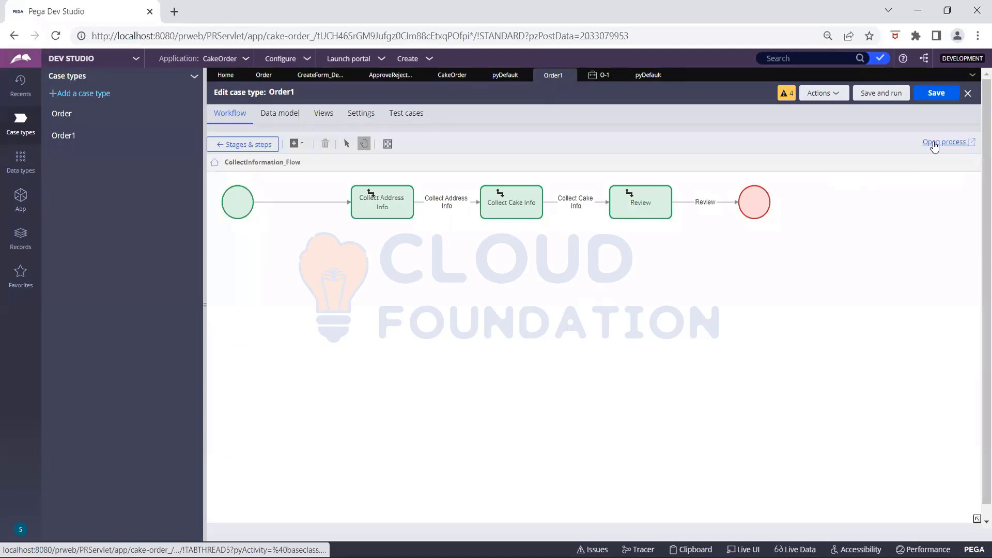
- Open the CollectInformation_Flow rule form via the Open process link
click(934, 144)
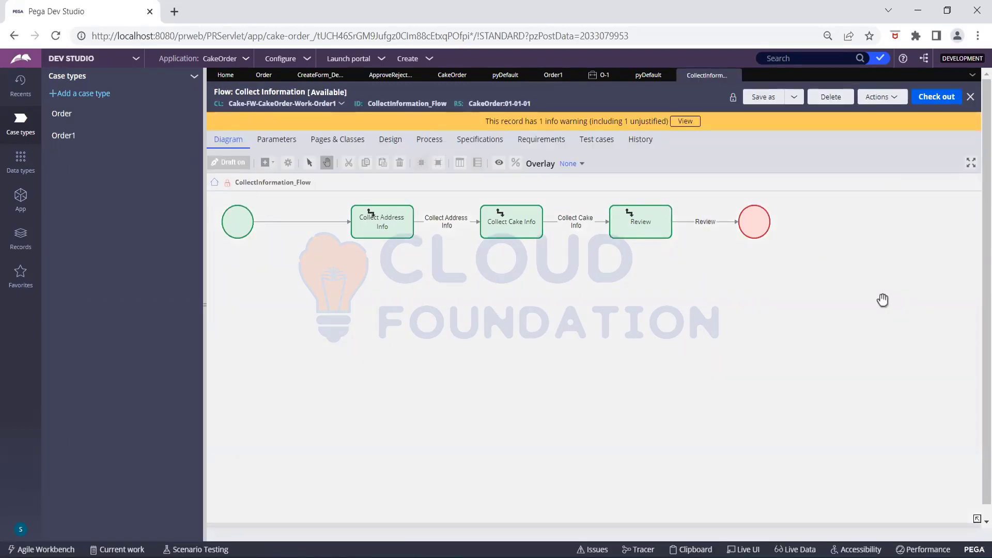
- Check out the Collect Information flow and set the Collect Address Info connector's flow action to CollectAddressInfo
click(938, 100)
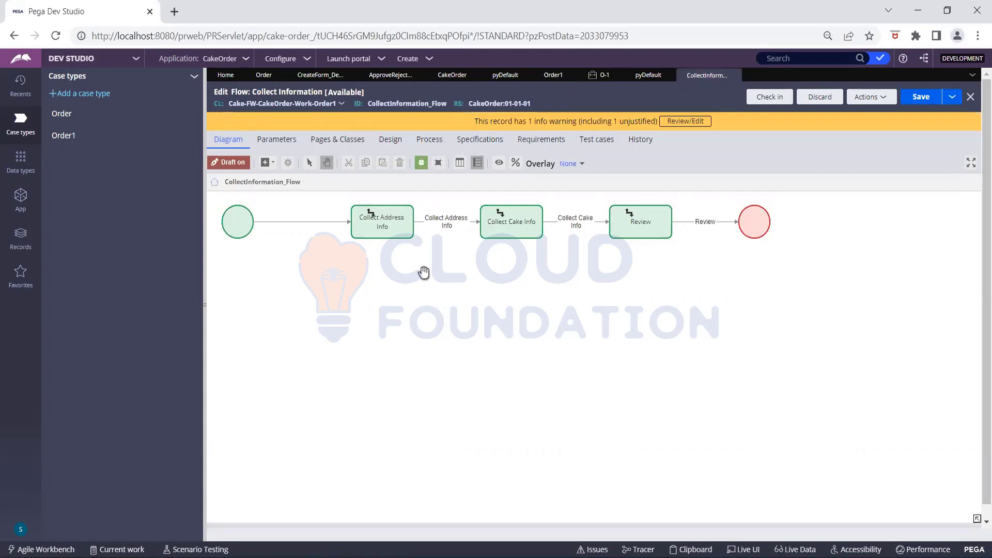
click(316, 224)
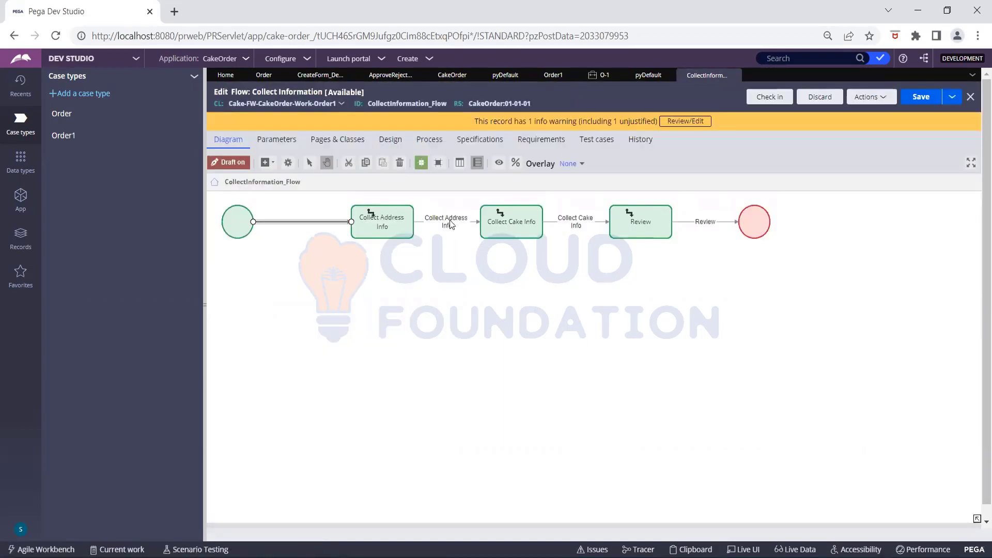
double_click(450, 220)
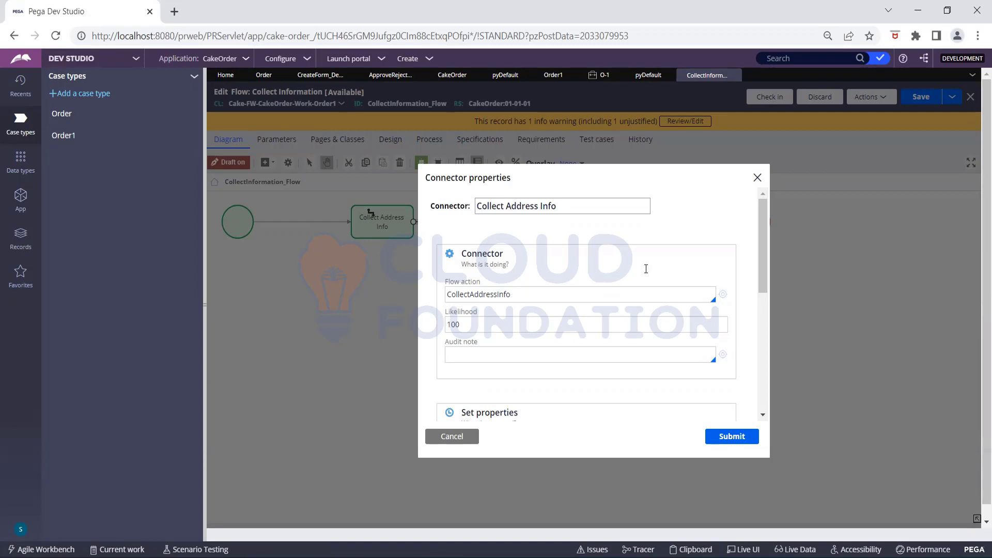
click(709, 321)
click(476, 440)
click(724, 295)
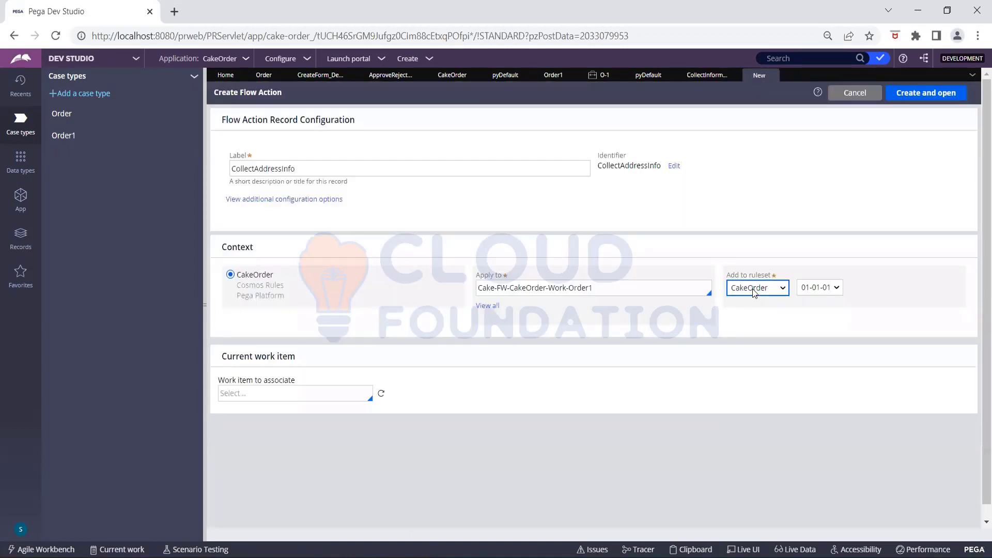
- Create the CollectAddressInfo flow action and enter AddressInfo as its section
click(660, 289)
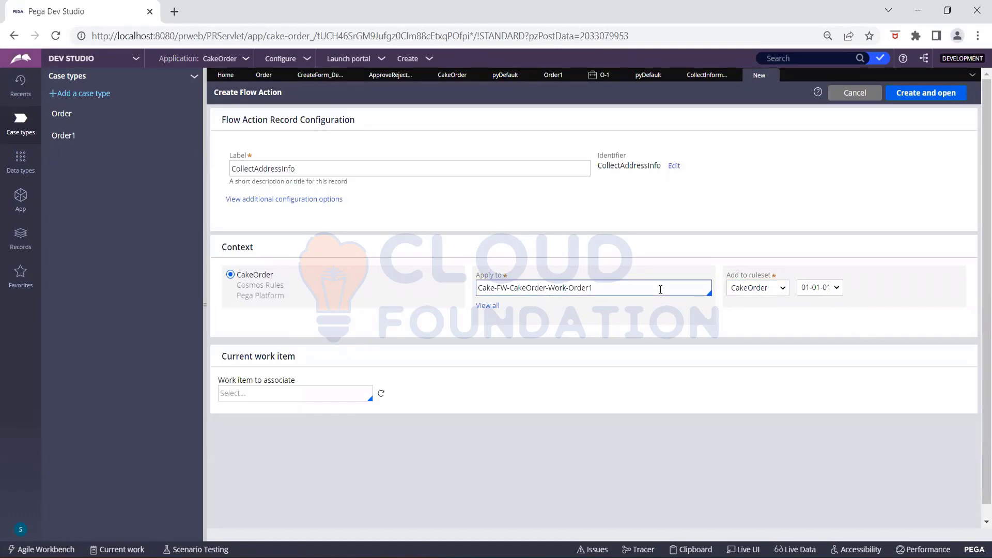
click(927, 95)
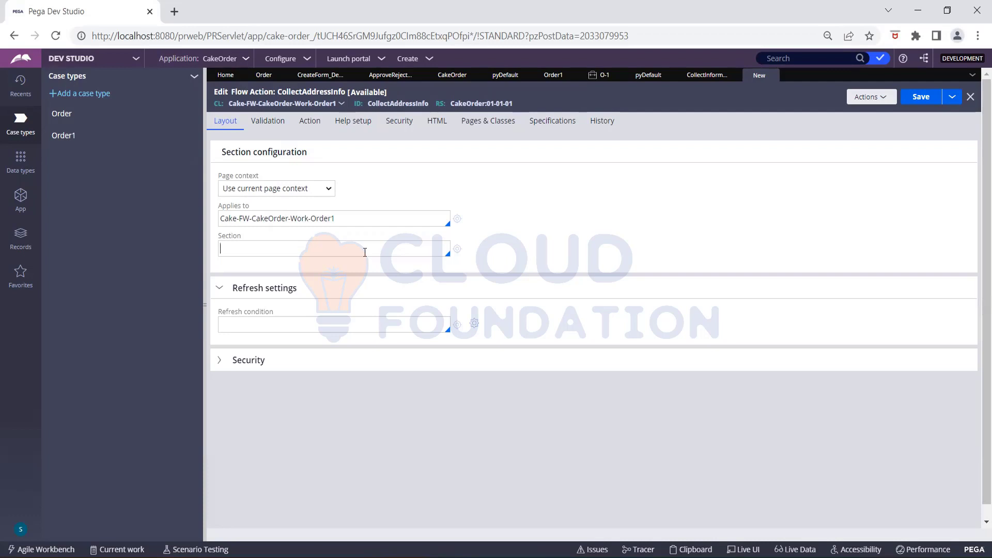
text(Collect)
text(Addre)
text(ss)
key(shift+Left)
key(shift+Left)
key(Left)
key(BackSpace)
key(BackSpace)
key(BackSpace)
key(BackSpace)
key(BackSpace)
key(BackSpace)
key(BackSpace)
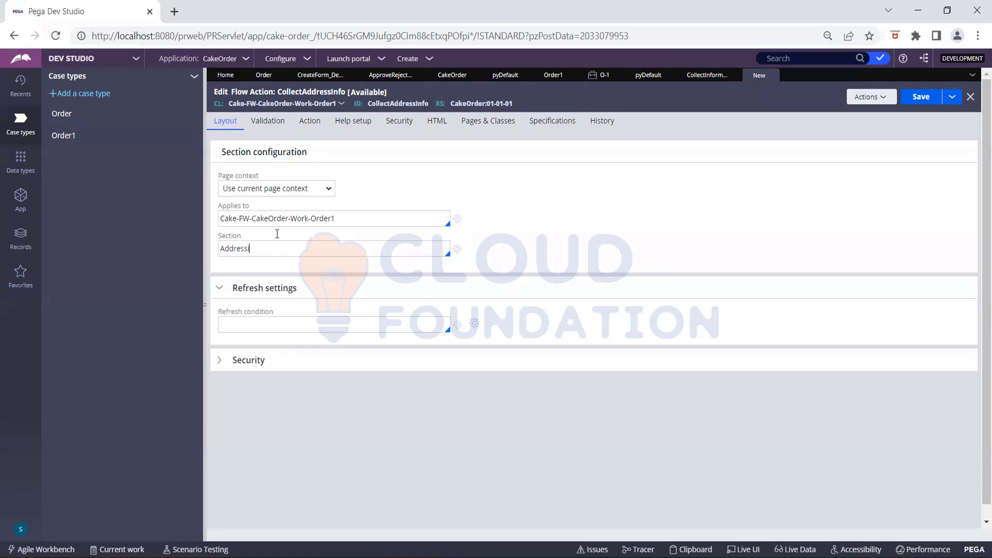
text(Info)
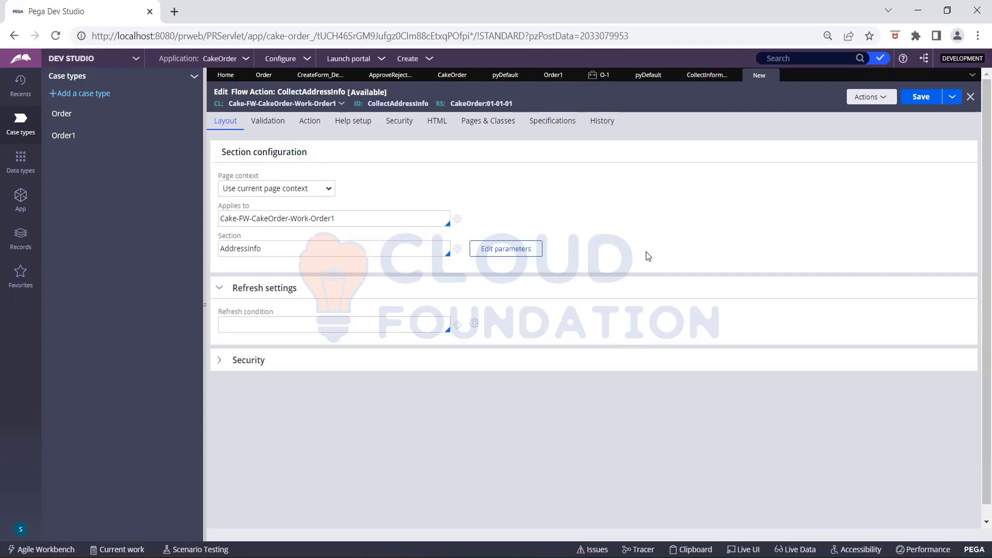
click(458, 250)
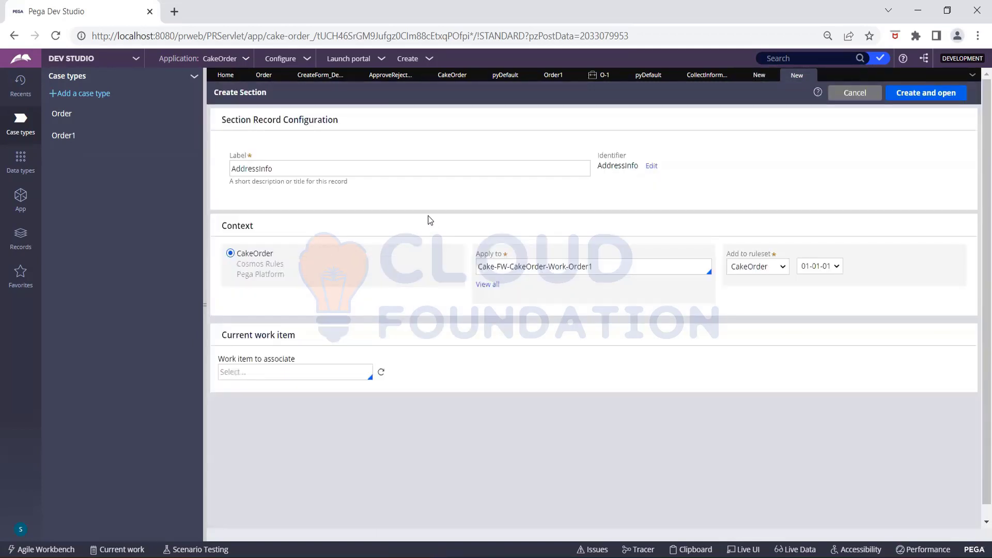
- Create and save the empty AddressInfo section, then return to the CollectAddressInfo flow action
click(329, 173)
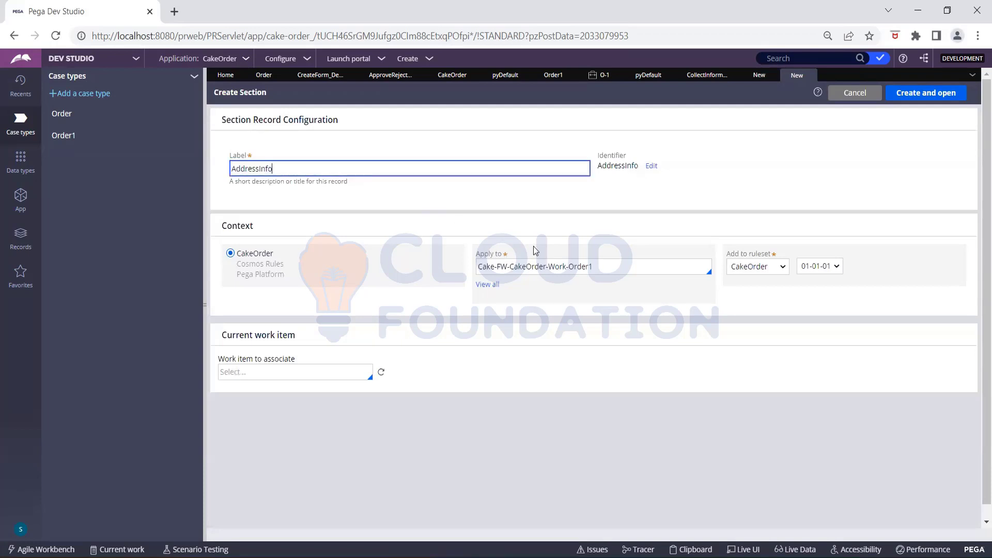
click(923, 94)
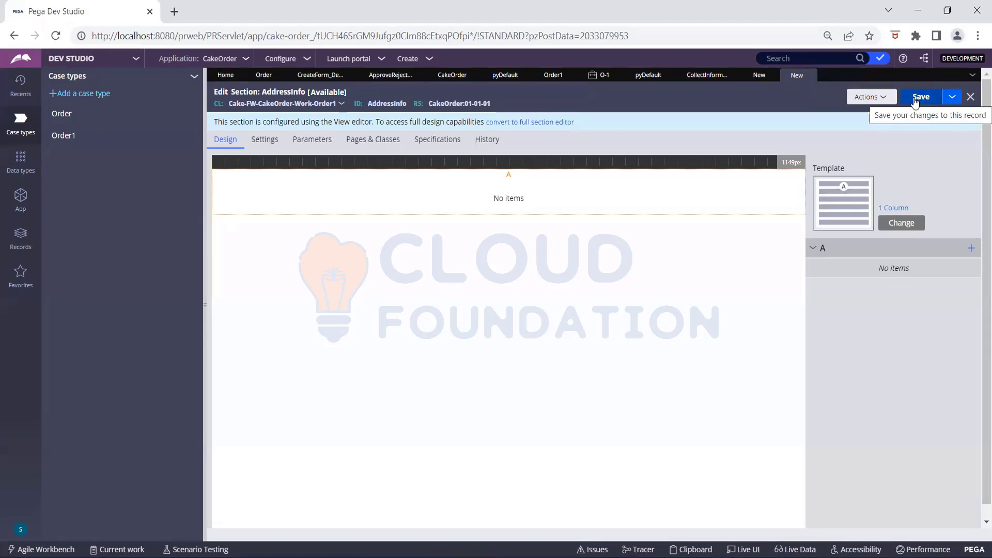
click(916, 99)
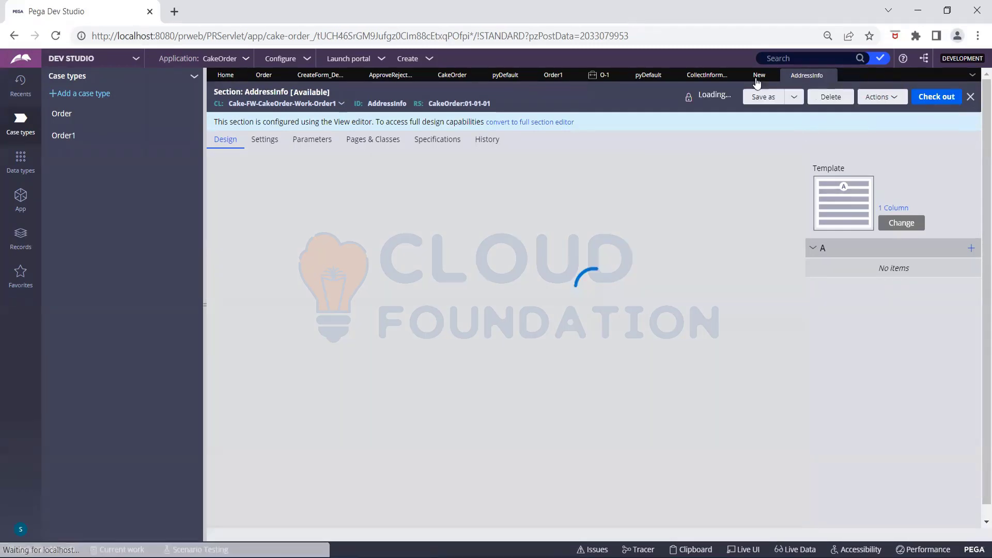
click(758, 78)
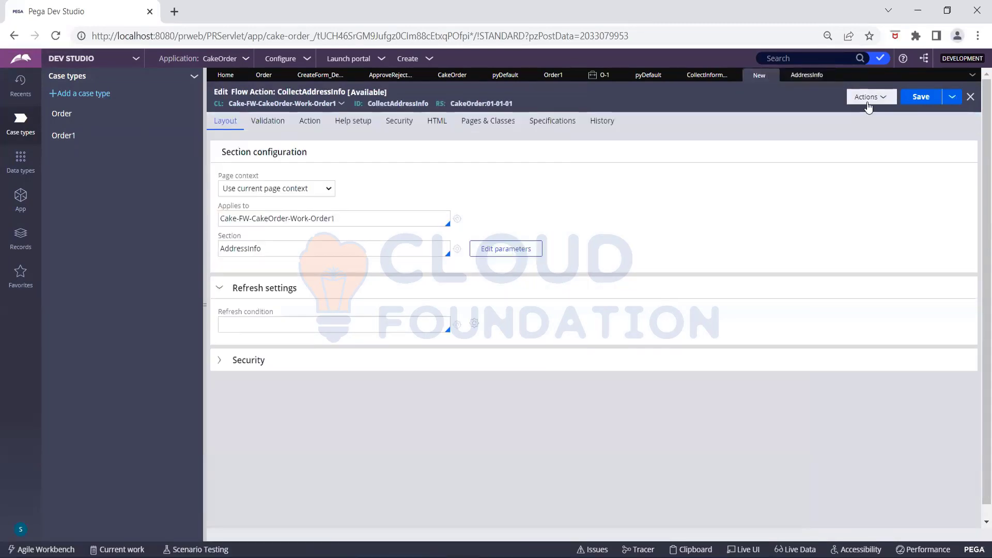
click(868, 105)
- Save the CollectAddressInfo flow action and refresh the Order1 workflow
click(917, 105)
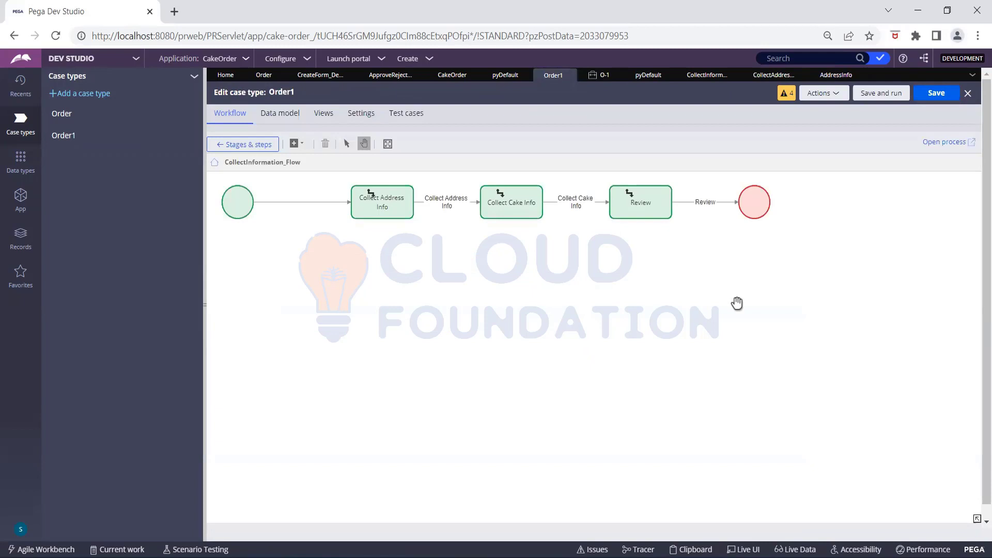
click(823, 95)
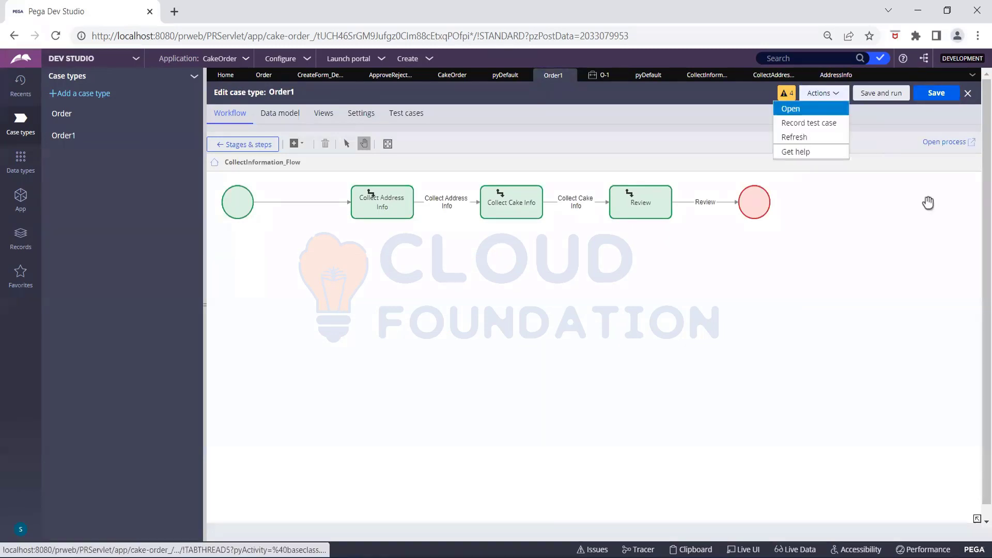
click(855, 295)
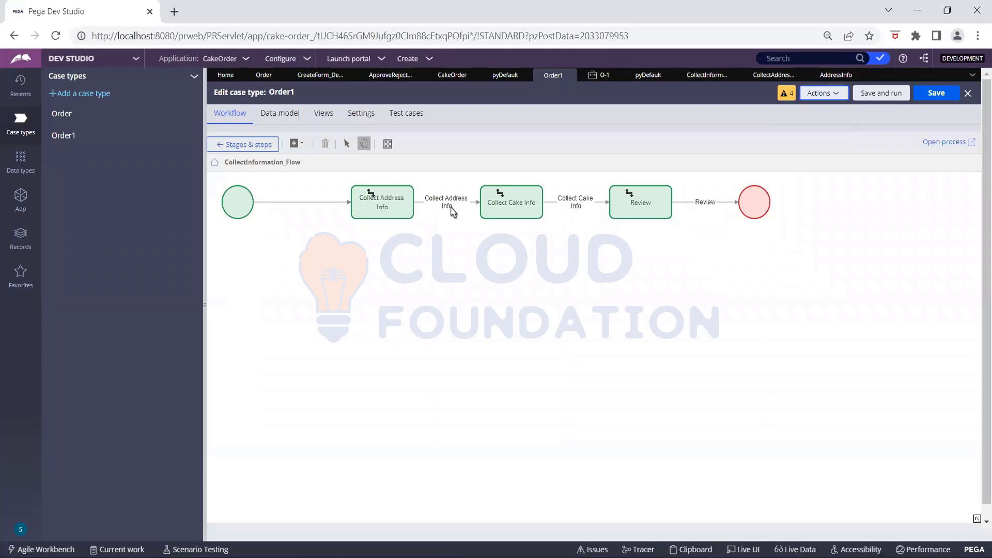
- Open the Collect Address Info connector inside the Collect Information flow
click(450, 207)
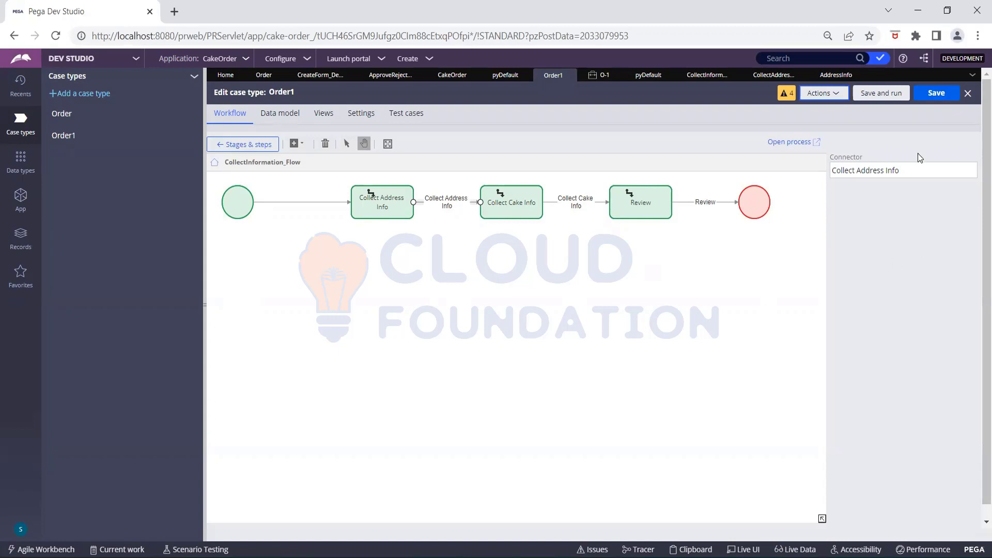
click(824, 93)
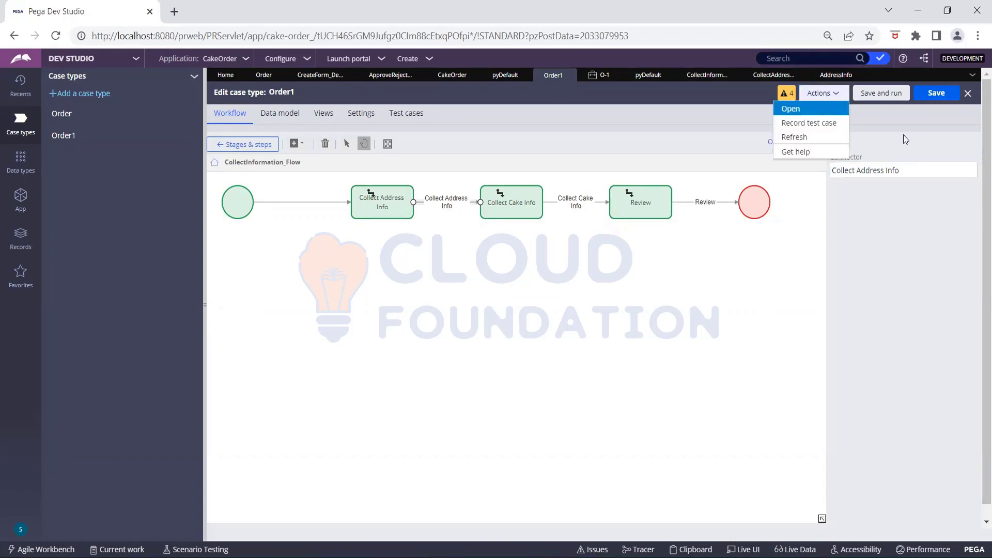
click(800, 139)
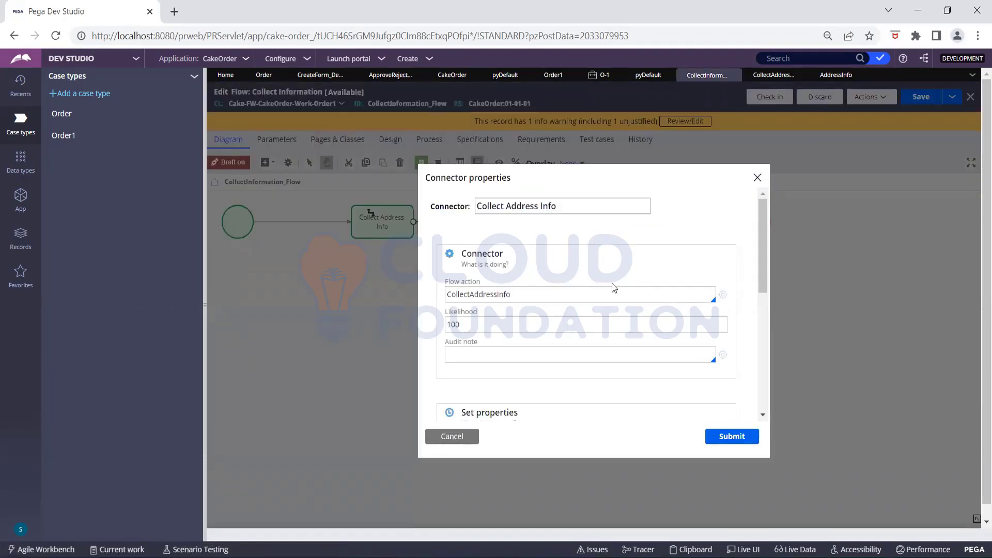
- Open the CollectAddressInfo flow action record and show its Actions menu
click(723, 296)
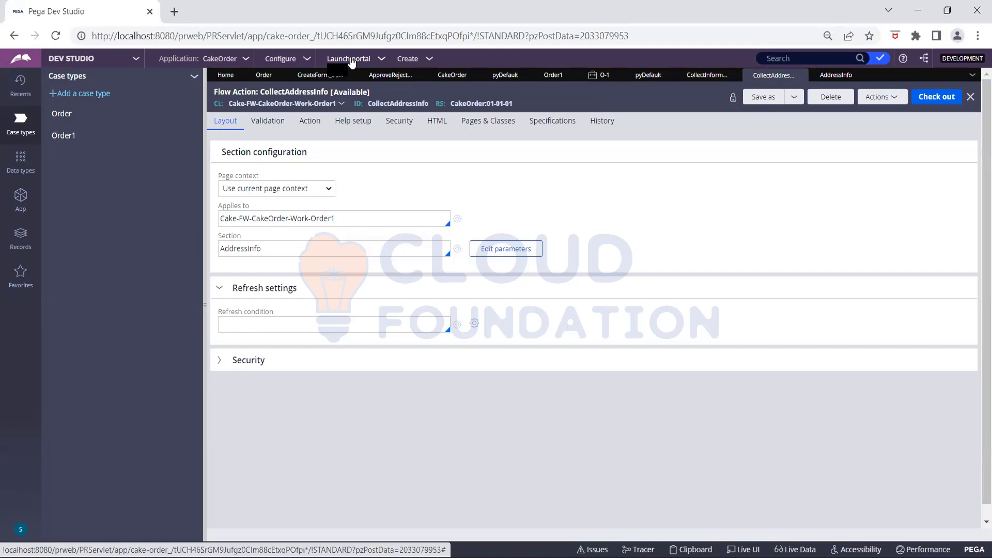
click(895, 99)
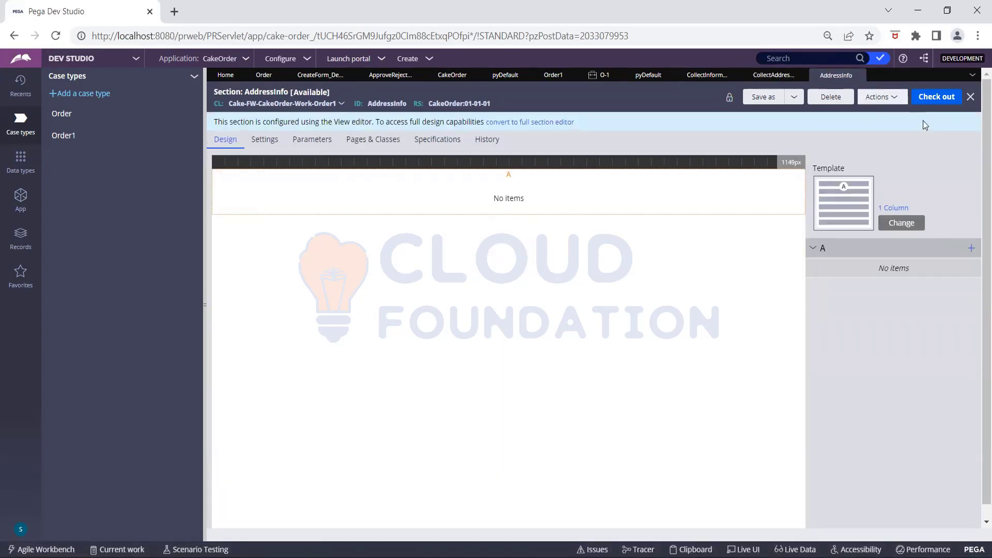
- Open the pyDefault case type record from the checked-out records list
click(882, 60)
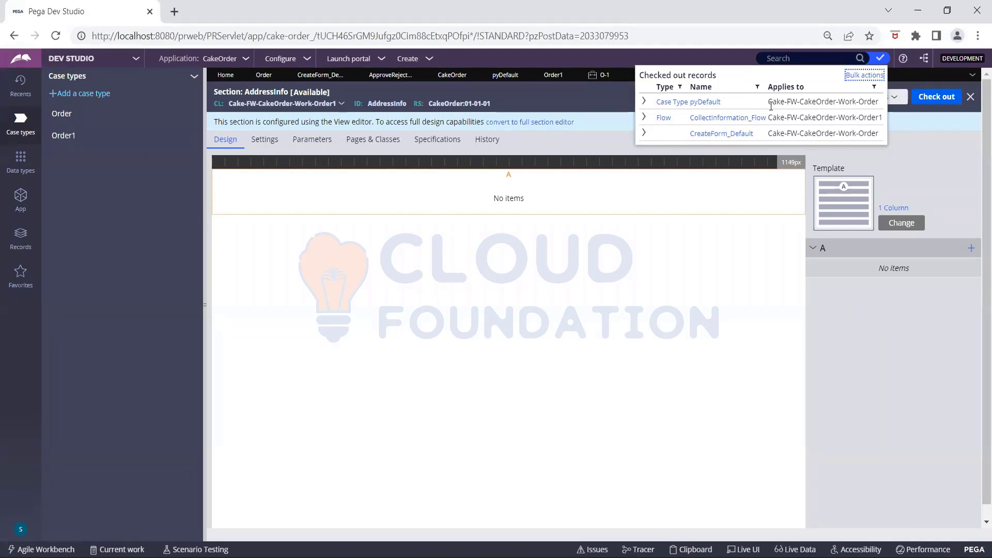
click(707, 102)
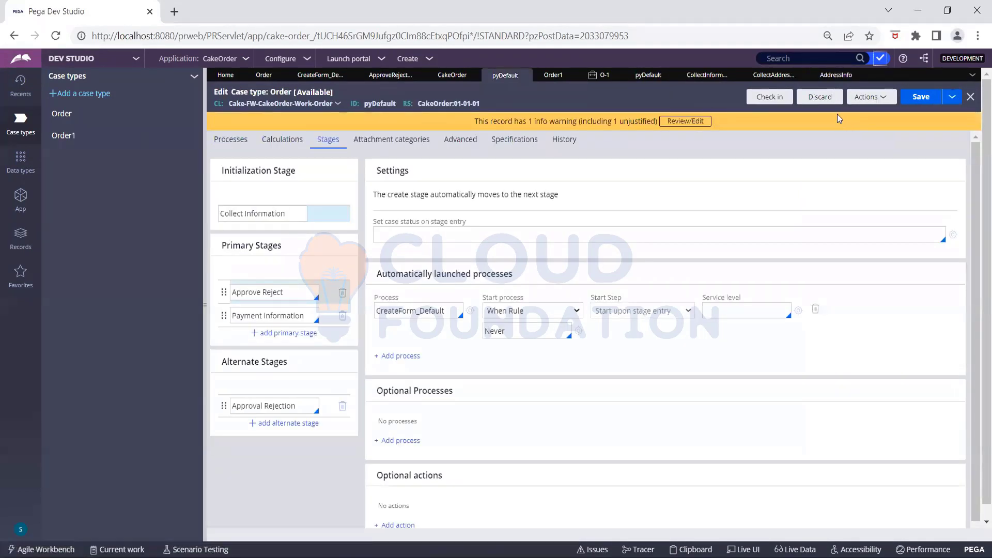
- Check in the Order case type with the comment 'Marked as never'
click(775, 102)
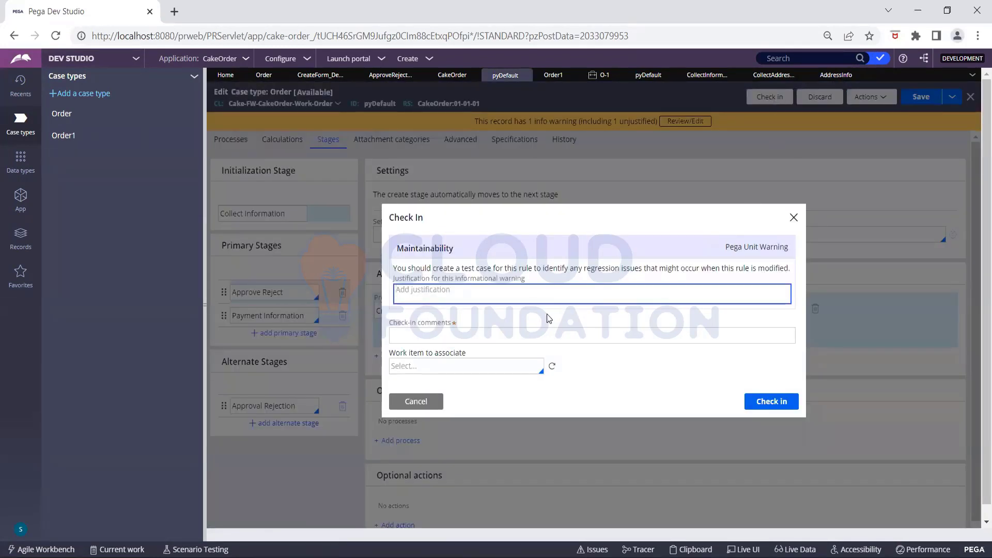
click(522, 334)
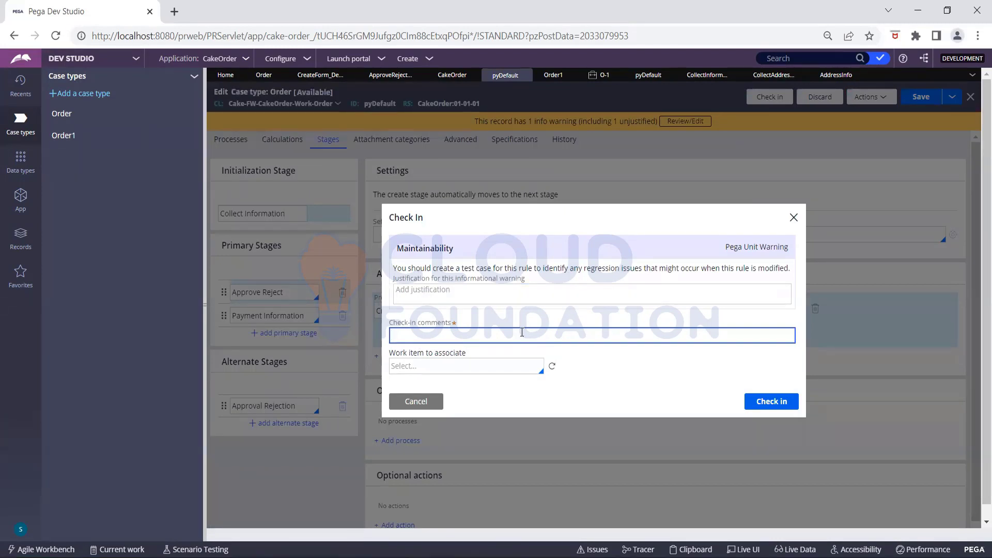
text(Marked as never)
click(776, 409)
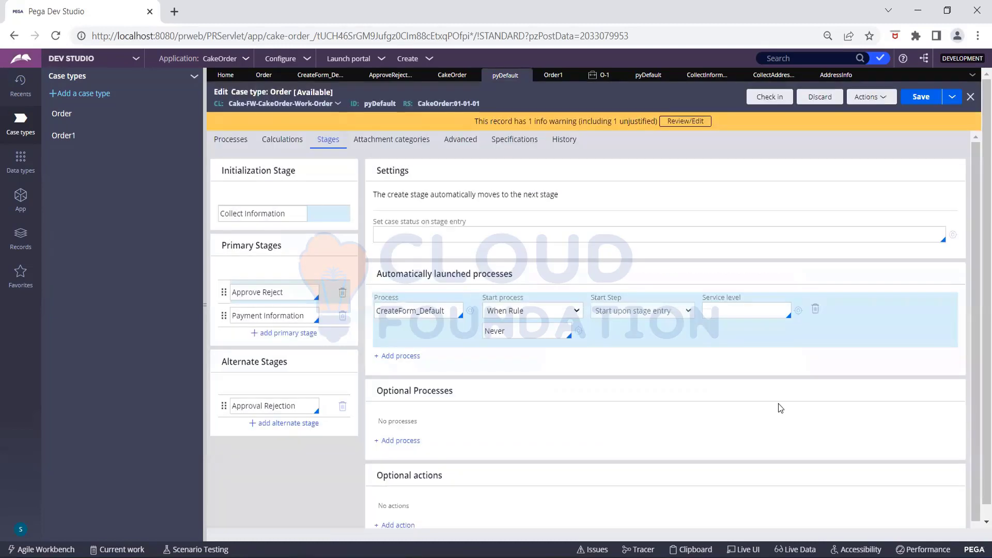